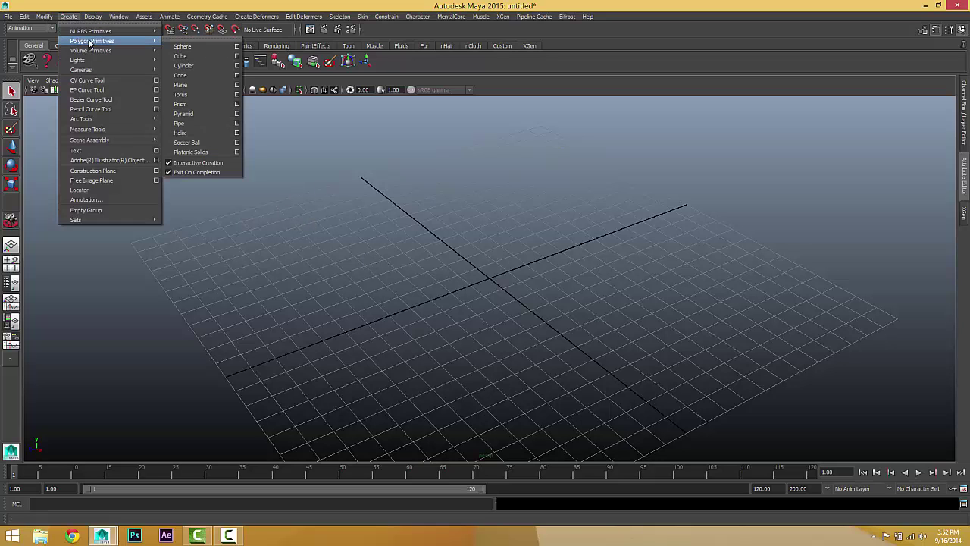
- Create a polygon sphere interactively, centred on the grid origin
left_click(195, 50)
left_click_drag(490, 280, 531, 254)
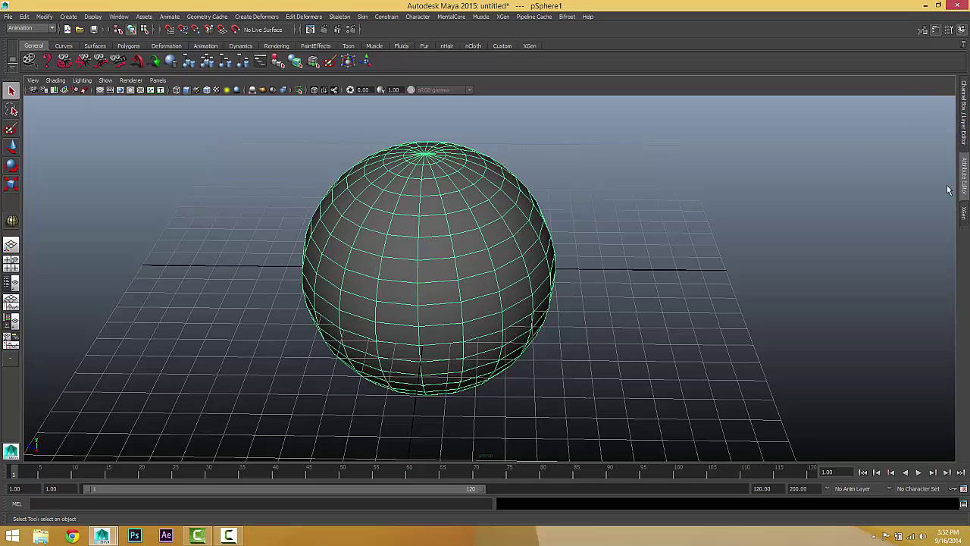
- Create an XGen description on the sphere using splines, generated randomly across the surface and controlled by placing and shaping guides
left_click(498, 17)
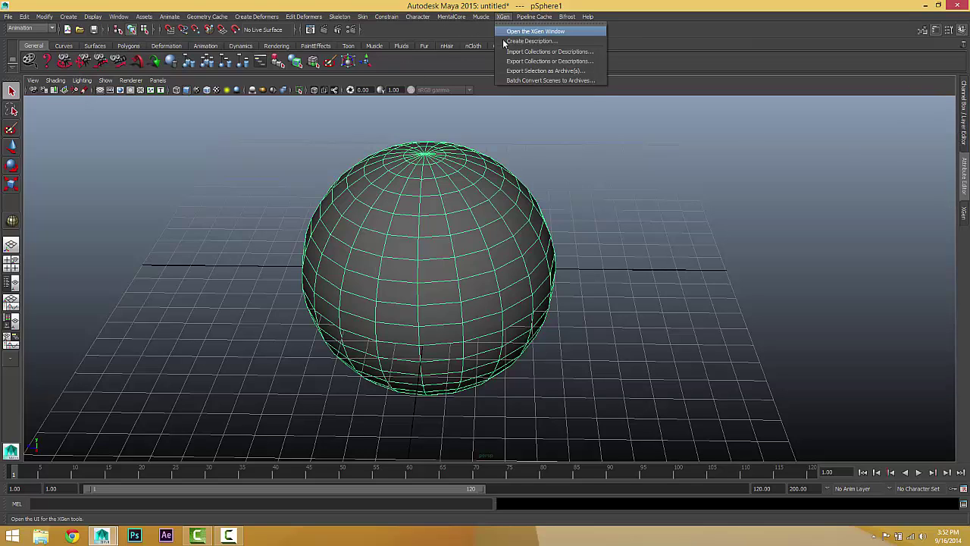
left_click(507, 43)
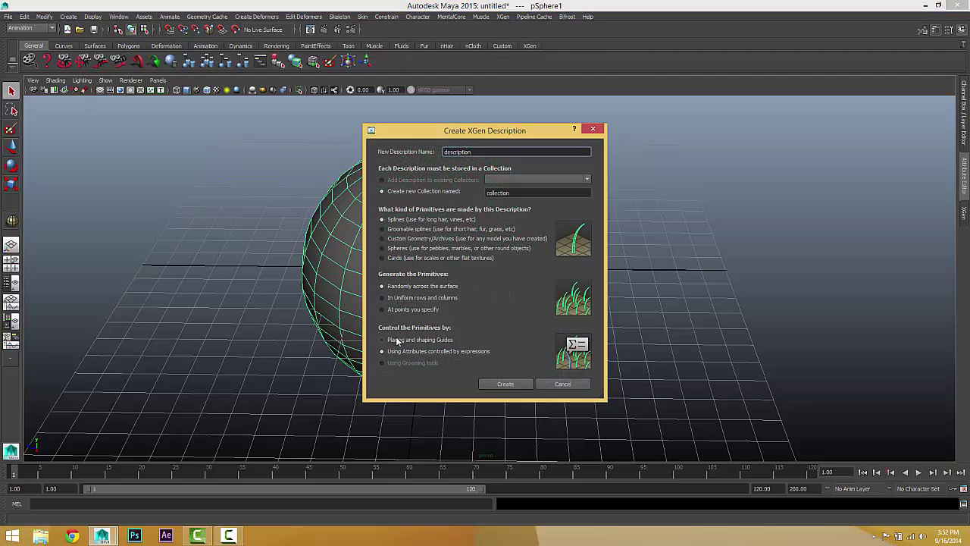
left_click(396, 340)
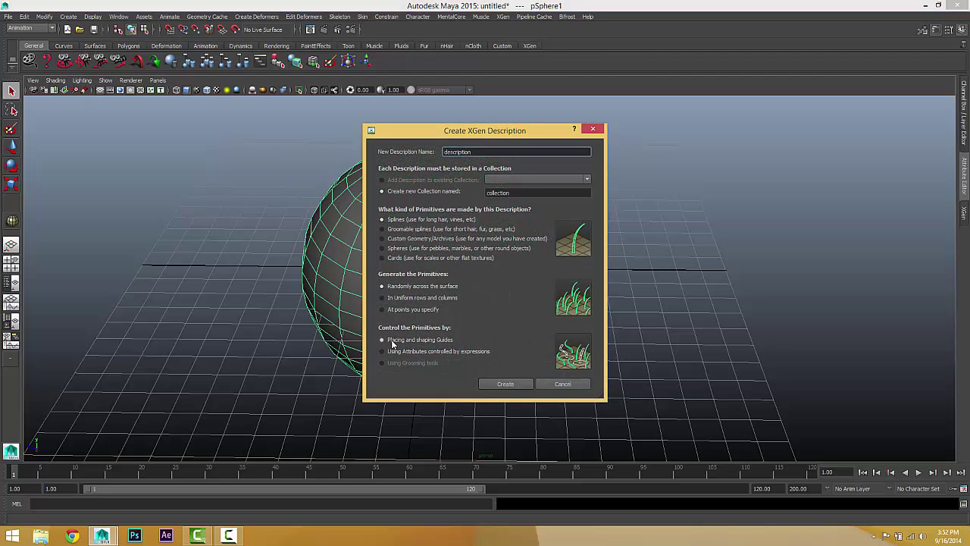
left_click(506, 385)
- Place about 100 spline guides with the Add/Move Guides tool, spread over the top and all sides of the sphere
left_click_drag(460, 366, 348, 335, "alt")
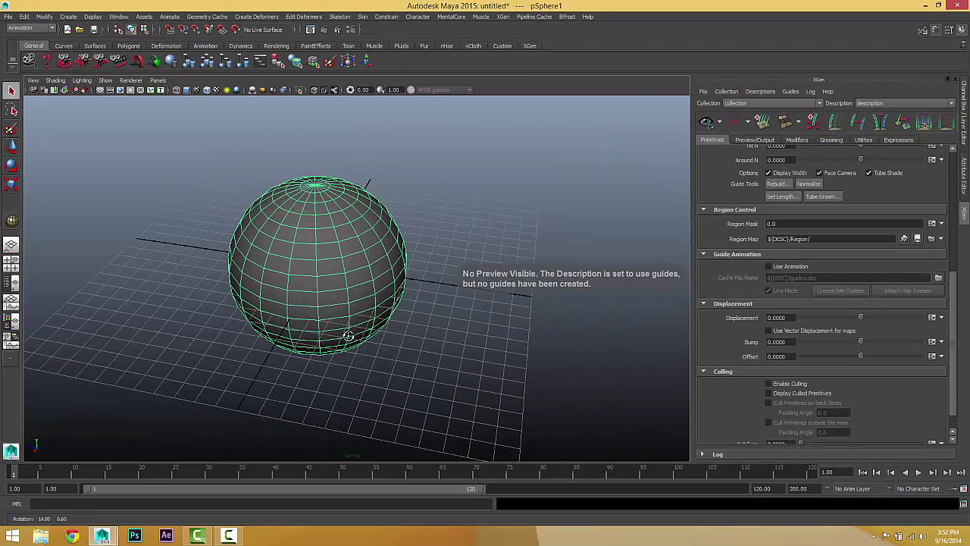
right_click_drag(349, 334, 413, 335, "alt")
left_click_drag(373, 185, 345, 206, "alt")
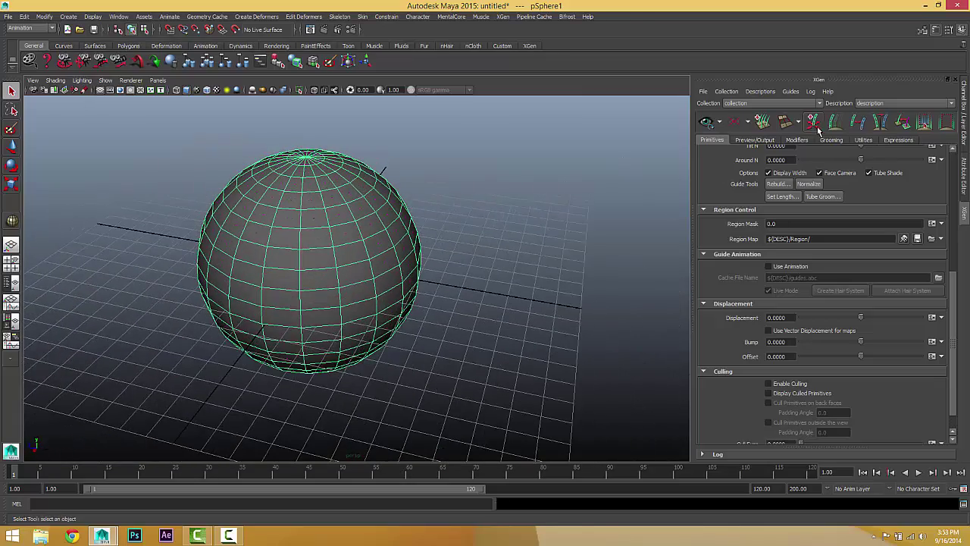
left_click(817, 128)
left_click(352, 199)
left_click(388, 193)
left_click(393, 241)
left_click(360, 265)
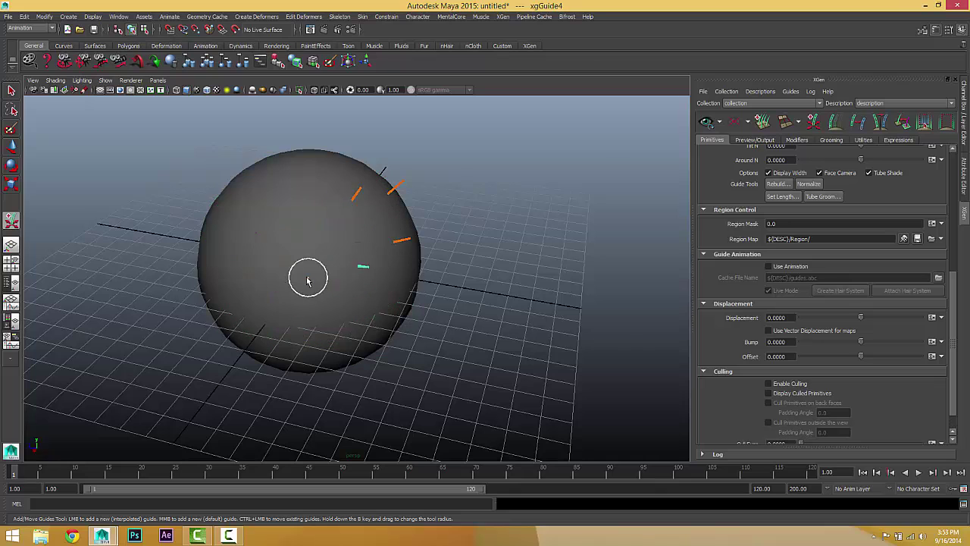
left_click(308, 277)
left_click(259, 254)
left_click(289, 208)
left_click(305, 190)
left_click_drag(324, 230, 387, 243, "alt")
left_click(386, 244)
left_click(335, 272)
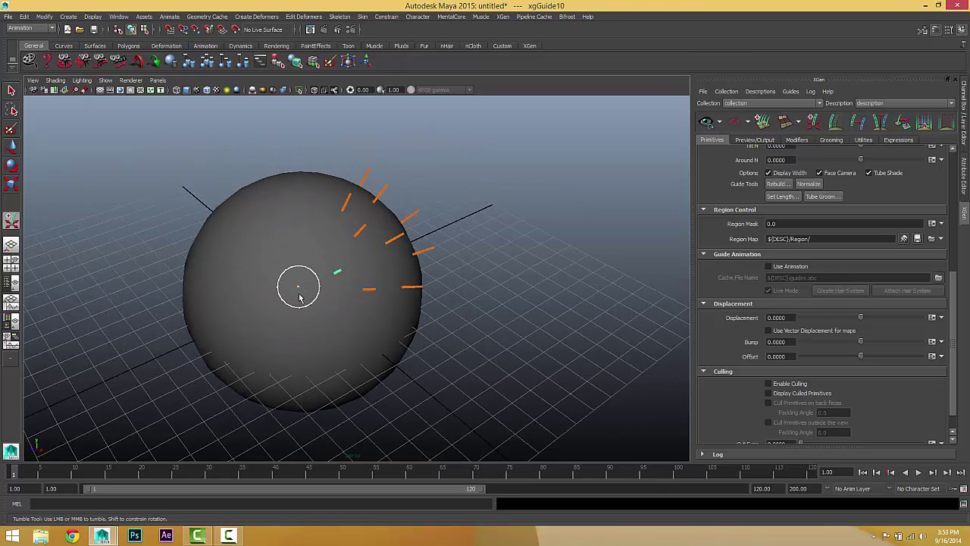
left_click(300, 294)
left_click(318, 338)
left_click(348, 355)
left_click(370, 363)
left_click(311, 236)
left_click(265, 225)
left_click(255, 286)
left_click(273, 319)
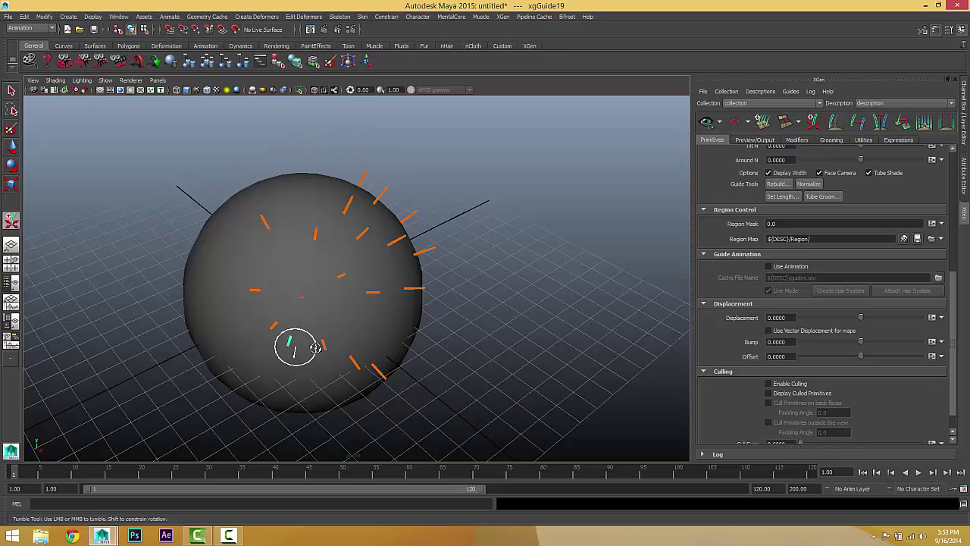
left_click_drag(316, 348, 421, 319, "alt")
left_click(337, 253)
left_click(383, 299)
left_click(396, 335)
left_click(357, 350)
left_click(307, 351)
left_click(374, 241)
left_click(440, 275)
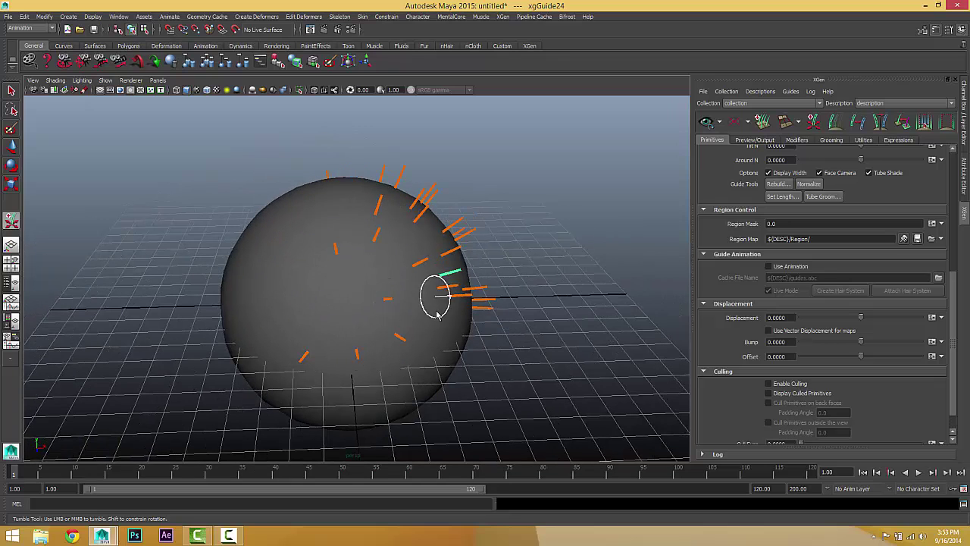
left_click(338, 313)
left_click(282, 310)
left_click(328, 226)
left_click(364, 171)
left_click(304, 192)
left_click(276, 262)
left_click(350, 286)
left_click(382, 256)
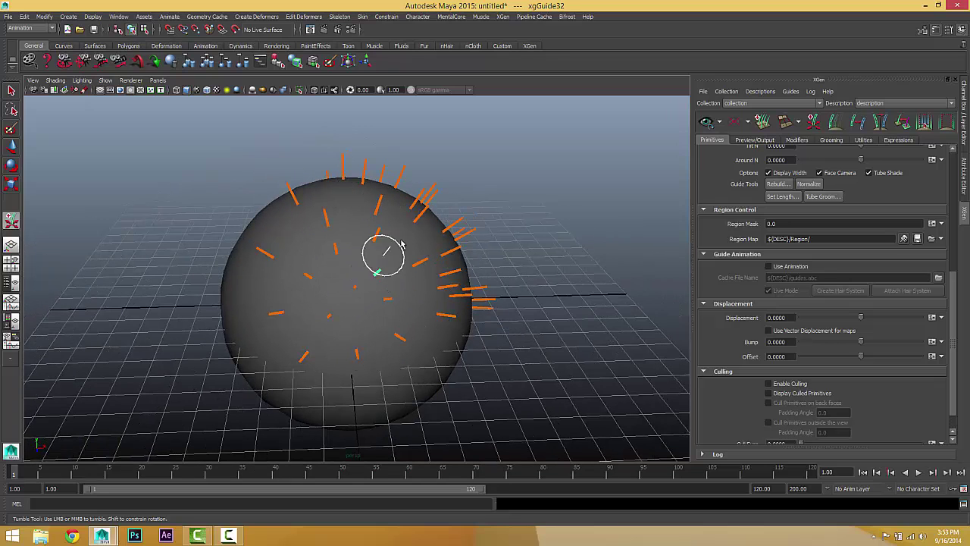
left_click(402, 243)
left_click(427, 229)
left_click(340, 192)
left_click(319, 188)
left_click(281, 249)
left_click_drag(283, 250, 414, 208, "alt")
left_click(422, 184)
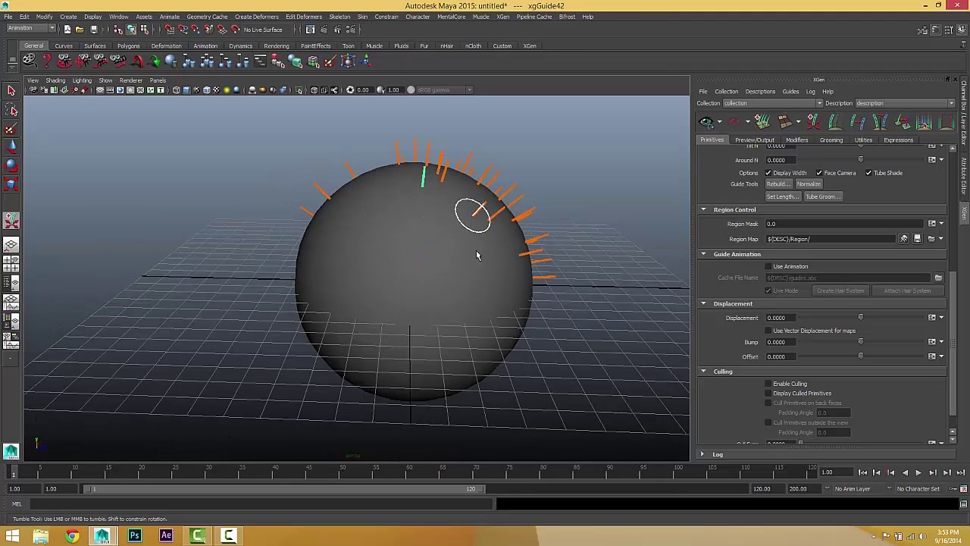
left_click(483, 279)
left_click(478, 320)
left_click(441, 336)
left_click(397, 338)
left_click(340, 313)
left_click(398, 268)
left_click(425, 264)
left_click(446, 291)
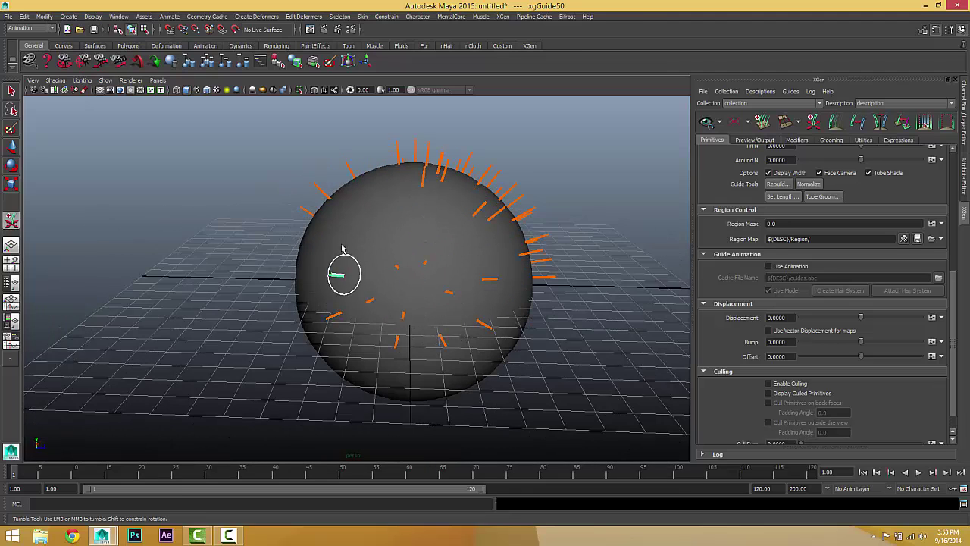
left_click(388, 195)
left_click(388, 182)
left_click(379, 163)
left_click(357, 210)
left_click(318, 238)
left_click(307, 261)
left_click(299, 294)
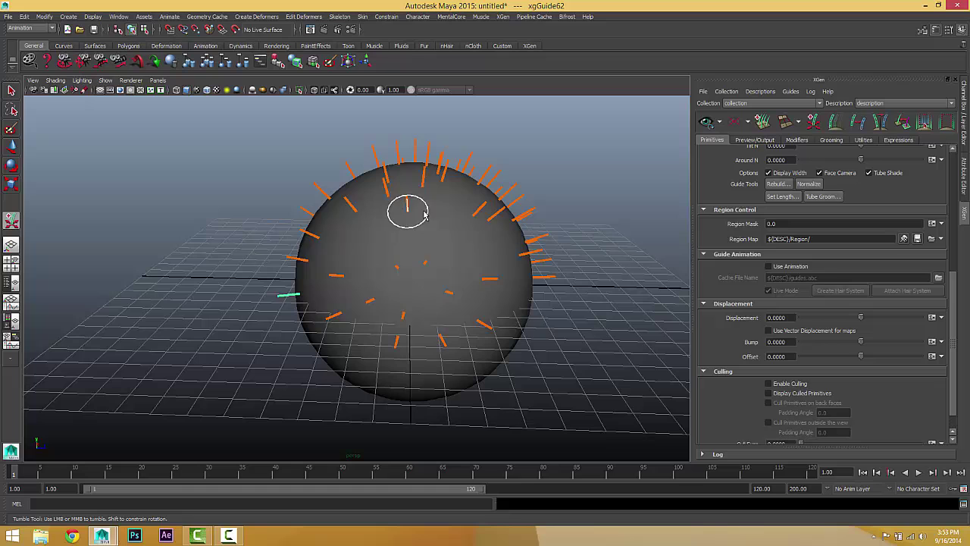
left_click(463, 226)
left_click_drag(489, 295, 296, 294, "alt")
left_click(489, 225)
left_click(443, 283)
left_click(416, 295)
left_click(372, 296)
left_click(309, 280)
left_click(370, 242)
left_click(460, 246)
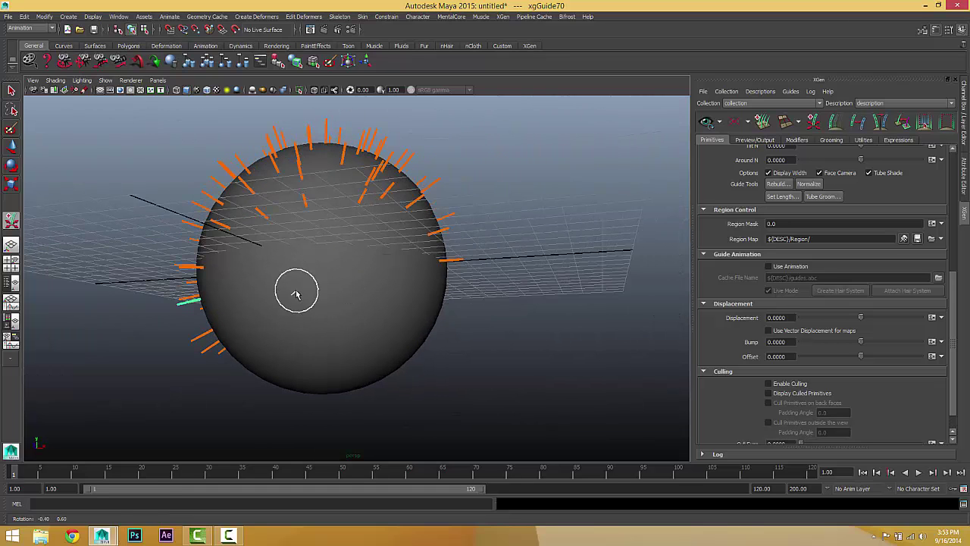
left_click(296, 292)
left_click(258, 308)
left_click(223, 309)
left_click(337, 298)
left_click(386, 298)
left_click(421, 299)
left_click(430, 291)
left_click(417, 246)
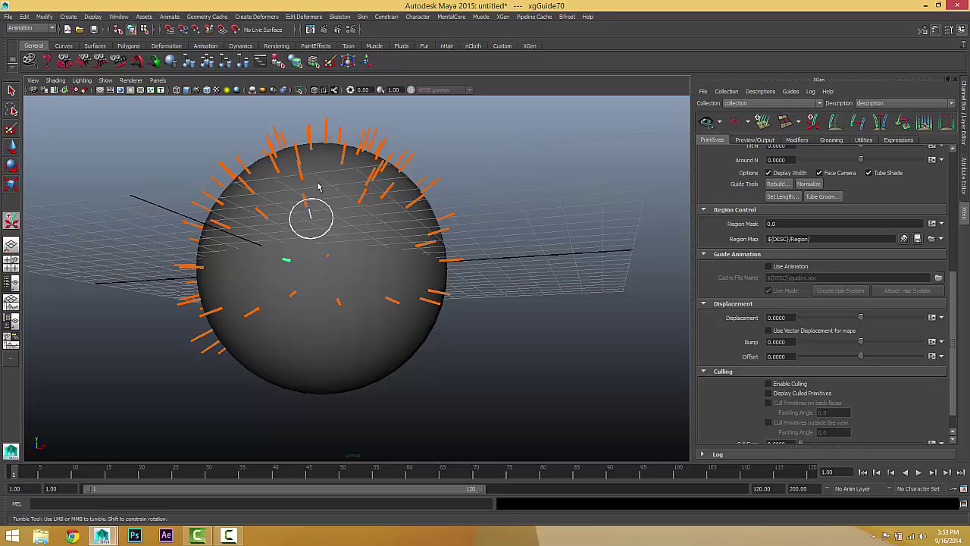
left_click(357, 172)
left_click_drag(360, 221, 250, 265, "alt")
left_click(292, 317)
left_click(345, 337)
left_click(374, 319)
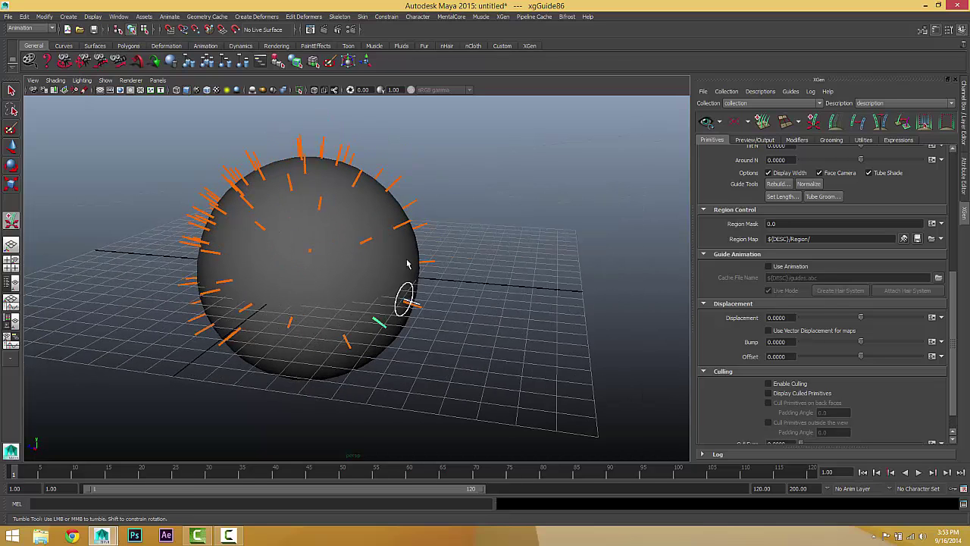
left_click(408, 259)
left_click(367, 265)
left_click(329, 281)
left_click(295, 292)
left_click(259, 280)
left_click(263, 257)
left_click(244, 250)
left_click(354, 234)
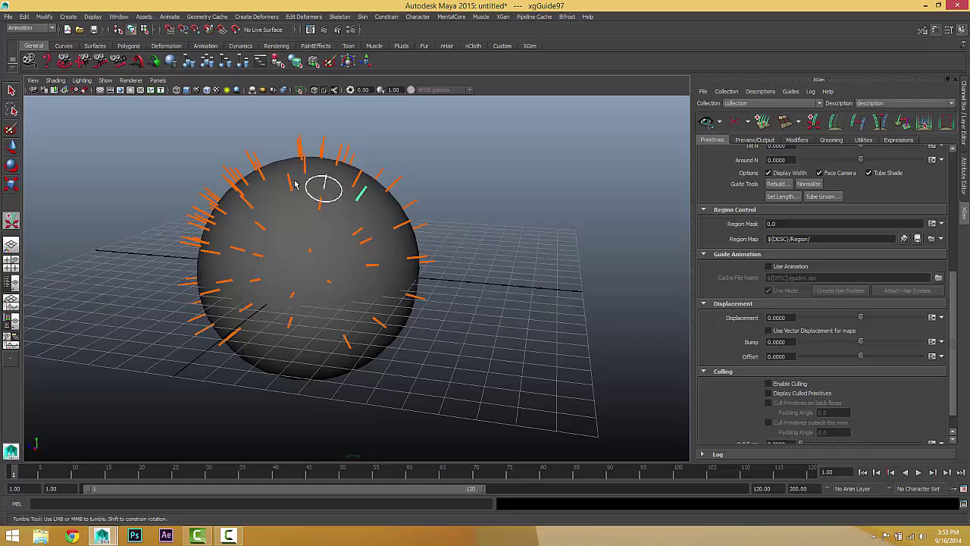
left_click(289, 182)
left_click(278, 164)
left_click(296, 206)
left_click(293, 251)
left_click(295, 272)
- Select all the guides on the sphere and set their guide length to 5
left_click_drag(295, 273, 481, 225, "alt")
left_click_drag(414, 325, 455, 356, "alt")
middle_click_drag(407, 339, 387, 336, "alt")
right_click_drag(387, 336, 394, 303, "alt")
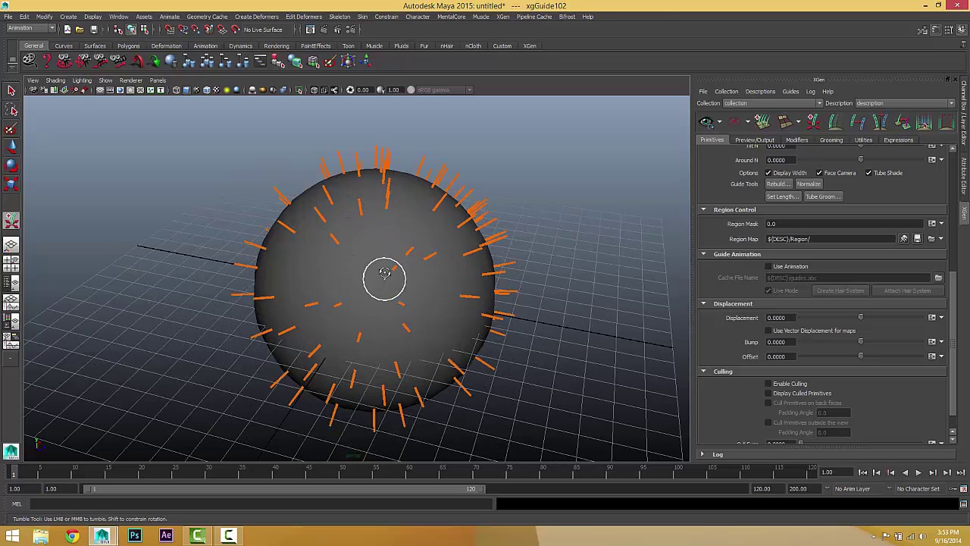
left_click_drag(385, 273, 385, 266, "alt")
left_click(11, 90)
scroll(279, 226, "down", 3)
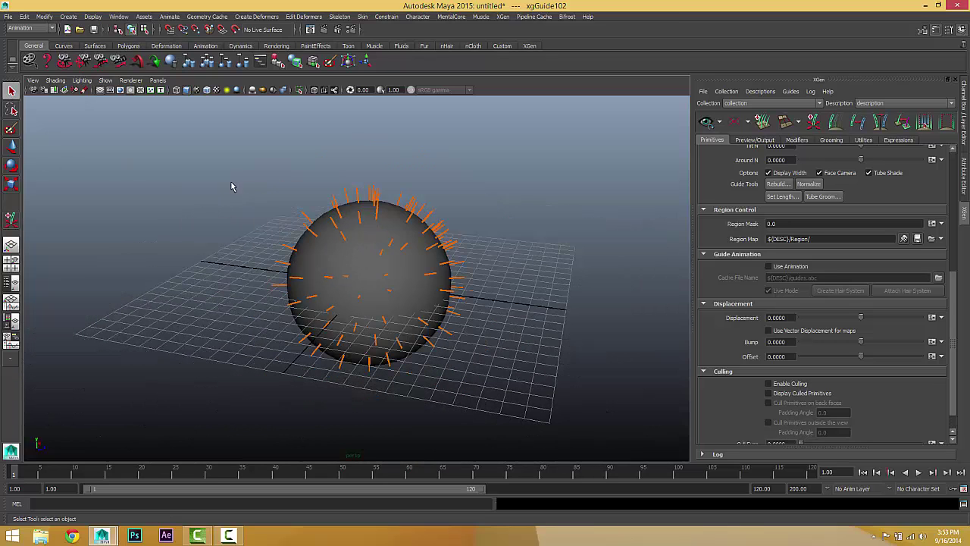
left_click_drag(225, 154, 553, 410)
left_click_drag(365, 306, 387, 308, "alt")
right_click_drag(386, 309, 416, 310, "alt")
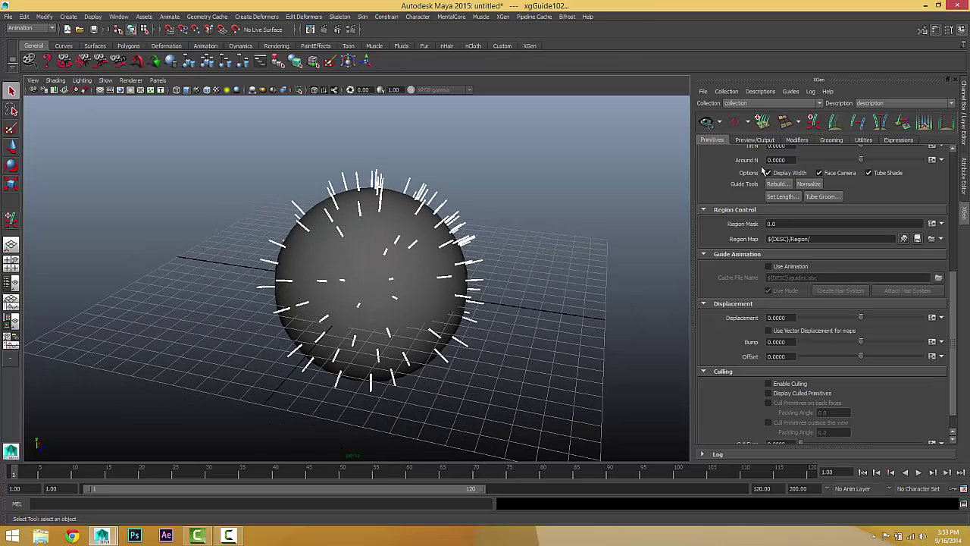
scroll(726, 241, "up", 2)
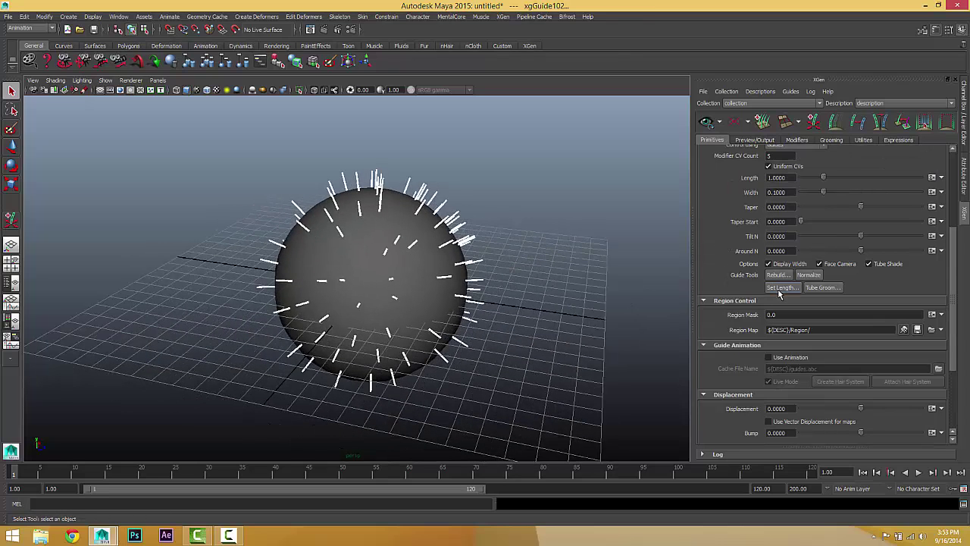
left_click(782, 289)
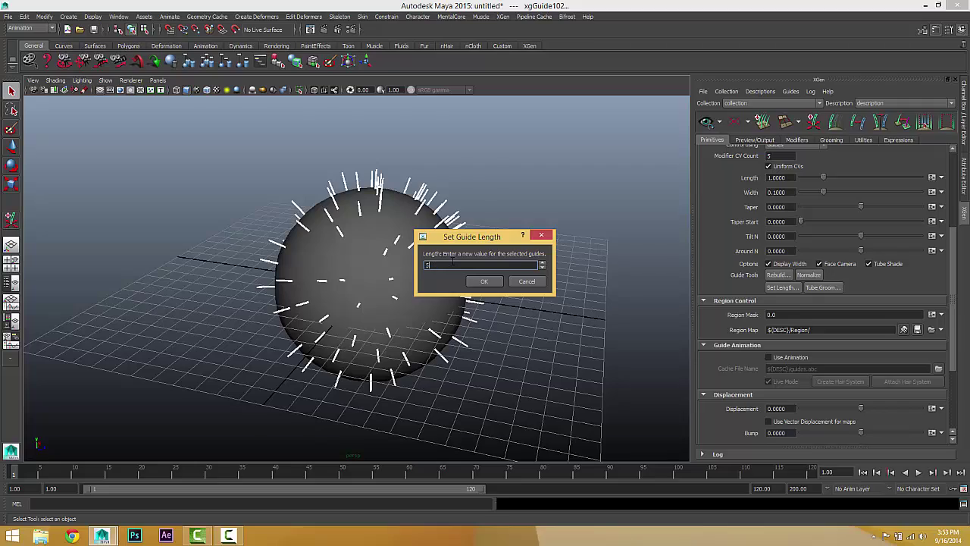
type("5")
key("Return")
scroll(452, 266, "down", 3)
- Deselect the guides and hide the viewport grid
left_click(533, 329)
left_click_drag(533, 329, 448, 303, "alt")
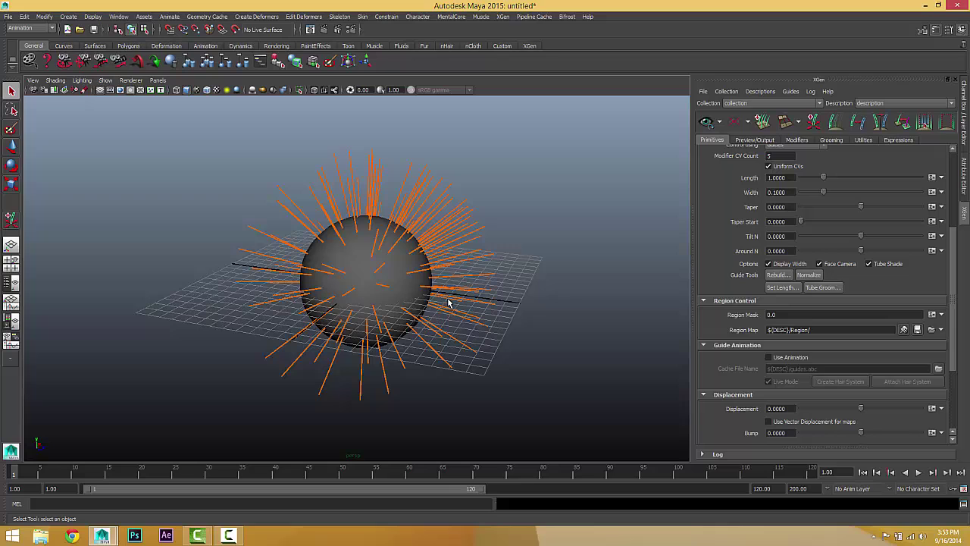
left_click(100, 89)
left_click_drag(400, 279, 443, 270, "alt")
scroll(779, 301, "down", 5)
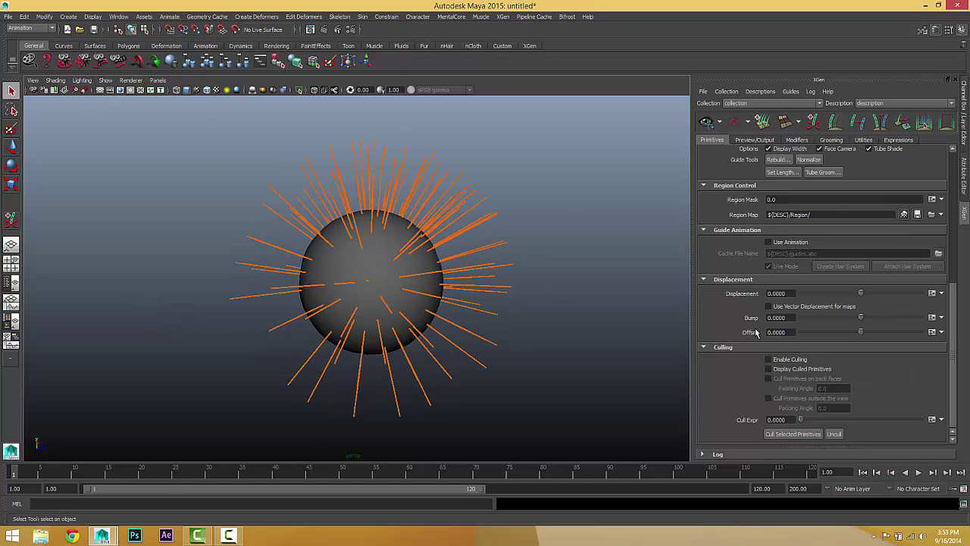
left_click_drag(404, 296, 431, 275, "alt")
left_click_drag(403, 224, 357, 214, "alt")
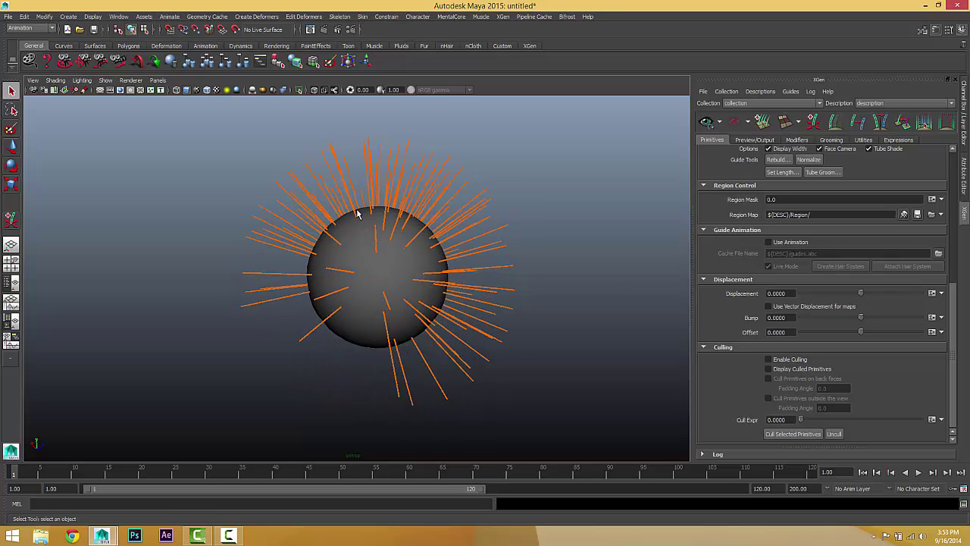
left_click_drag(362, 276, 410, 265, "alt")
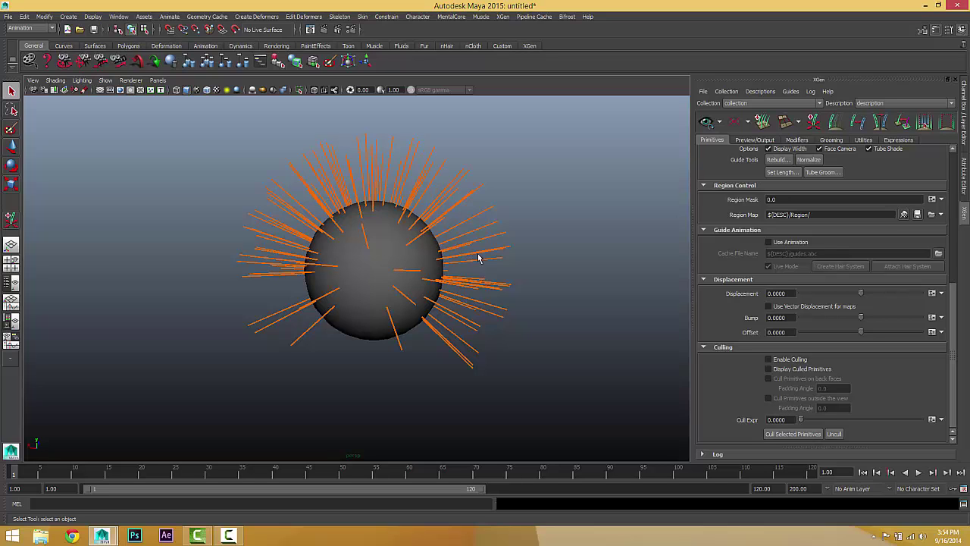
- Generate the XGen preview of the splines on the sphere
left_click_drag(446, 265, 431, 245, "alt")
left_click(703, 122)
right_click_drag(431, 245, 525, 274, "alt")
- Set the generator density to 5 and the spline width to 0.3
scroll(731, 169, "up", 5)
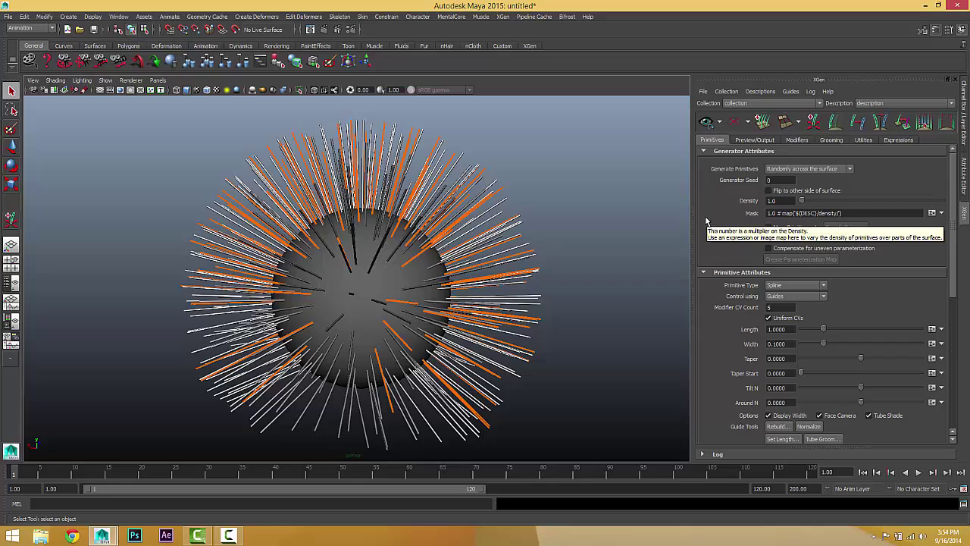
left_click_drag(778, 200, 714, 199)
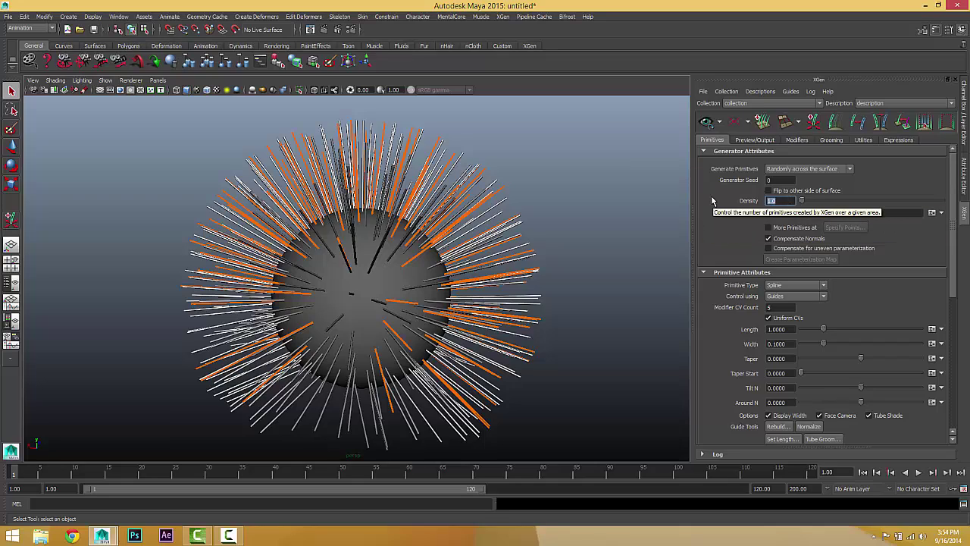
type("5")
key("Return")
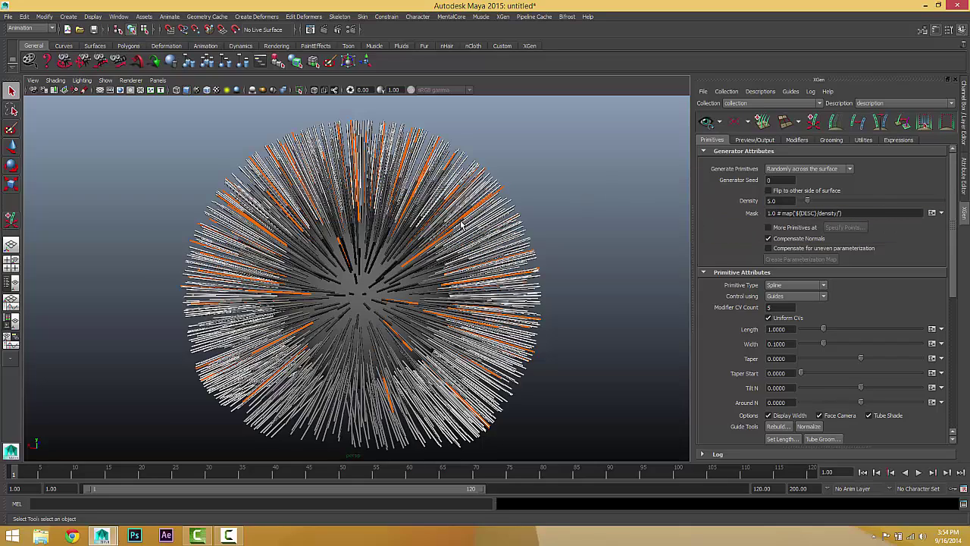
scroll(478, 220, "down", 3)
mouse_move(491, 214)
left_mouse_down("alt")
mouse_move(500, 199)
mouse_move(489, 221)
left_mouse_up("alt")
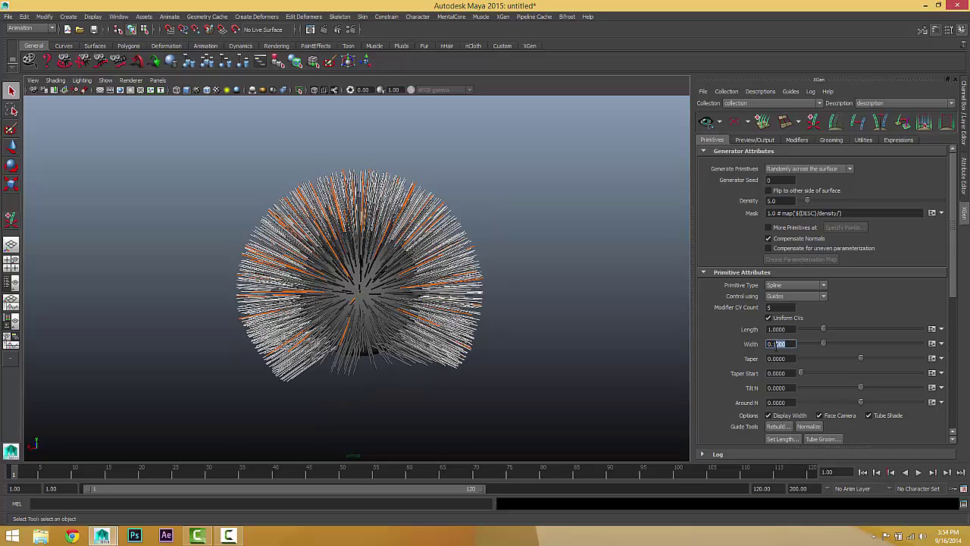
type("0.3")
key("Return")
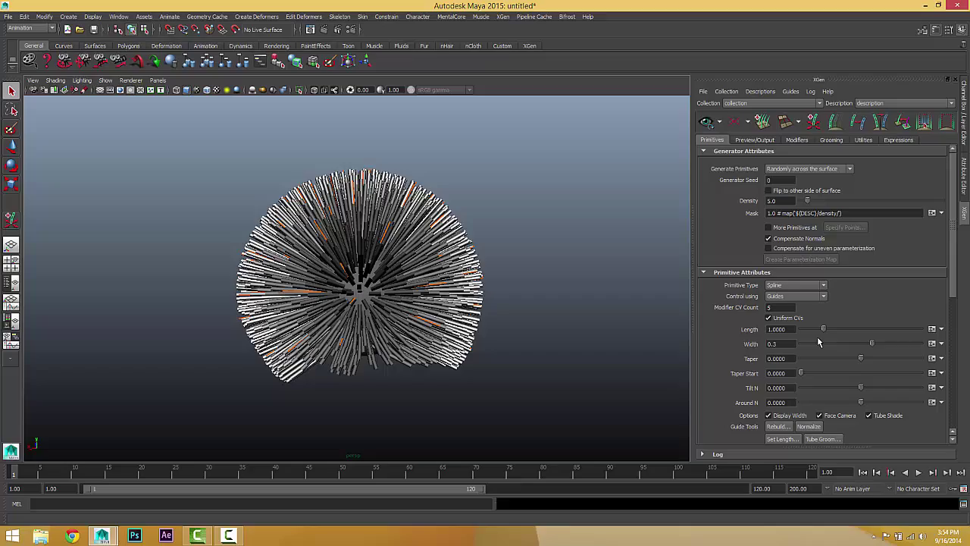
- Set the generator density to 3 and the spline width to 0.2
left_click_drag(613, 362, 550, 326, "alt")
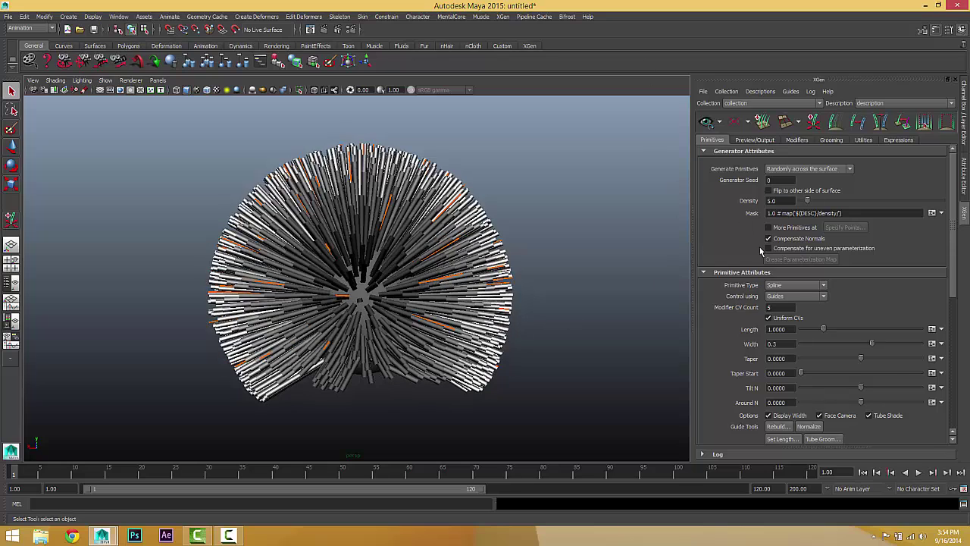
scroll(762, 251, "down", 5)
scroll(744, 253, "up", 5)
key("Return")
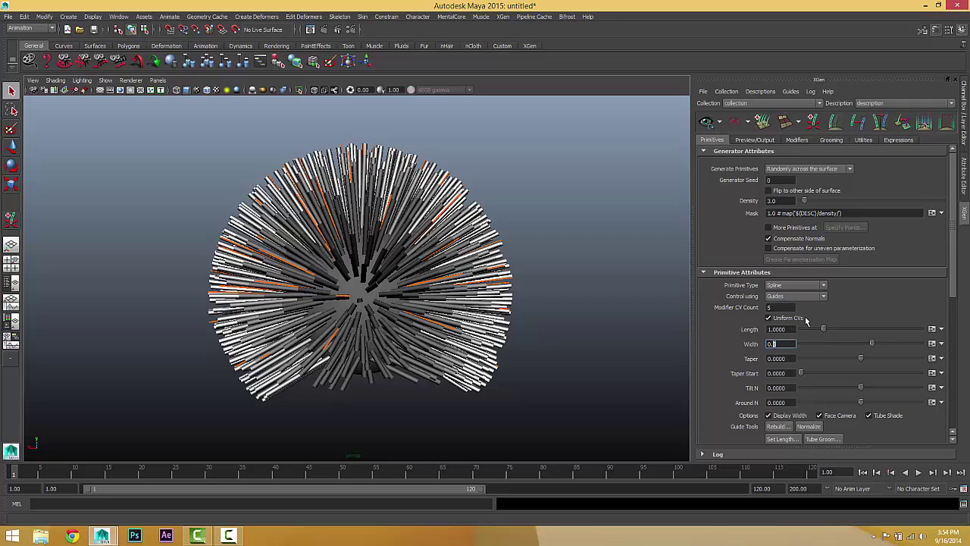
key("Return")
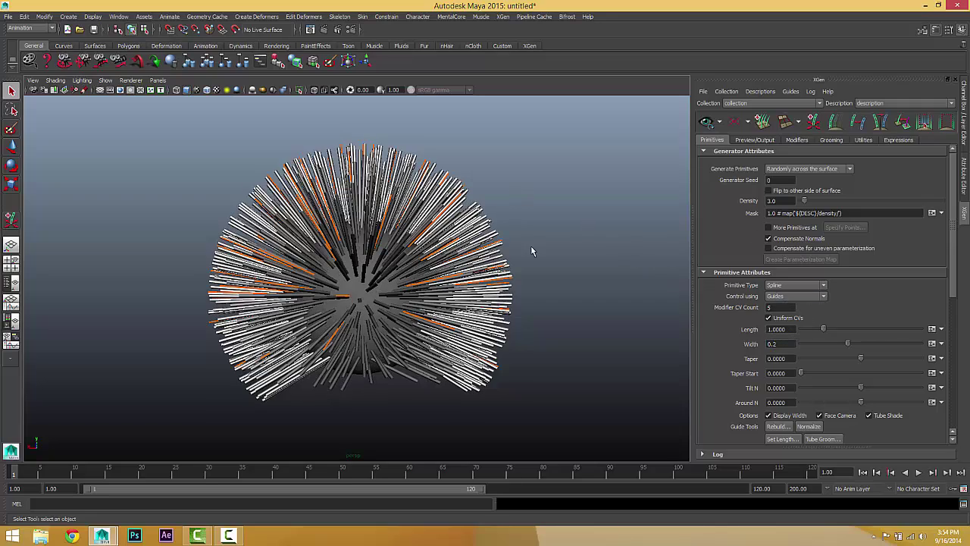
- Clear the XGen spline preview so only the guides are displayed on the sphere
mouse_move(532, 247)
left_mouse_down("alt")
mouse_move(538, 235)
mouse_move(543, 268)
mouse_move(549, 254)
left_mouse_up("alt")
scroll(543, 265, "down", 2)
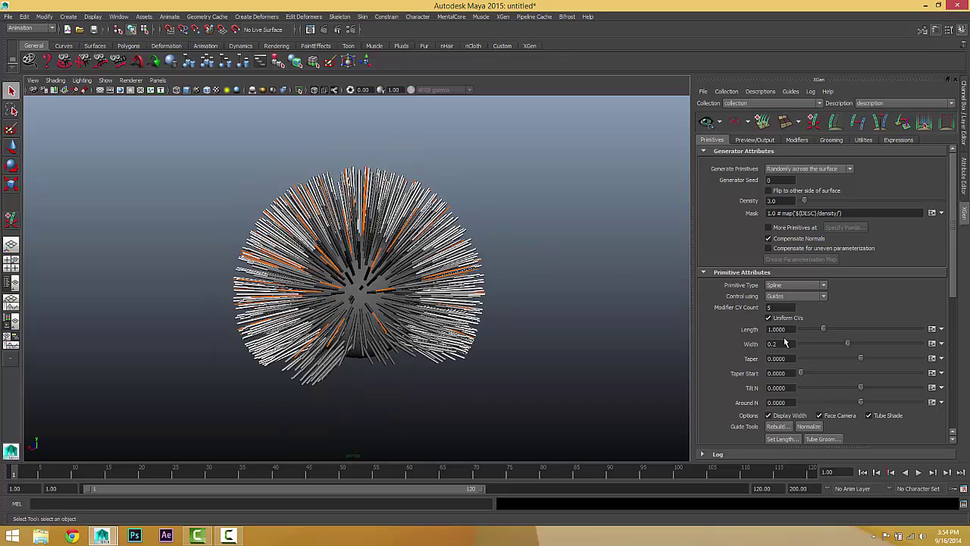
scroll(785, 343, "down", 4)
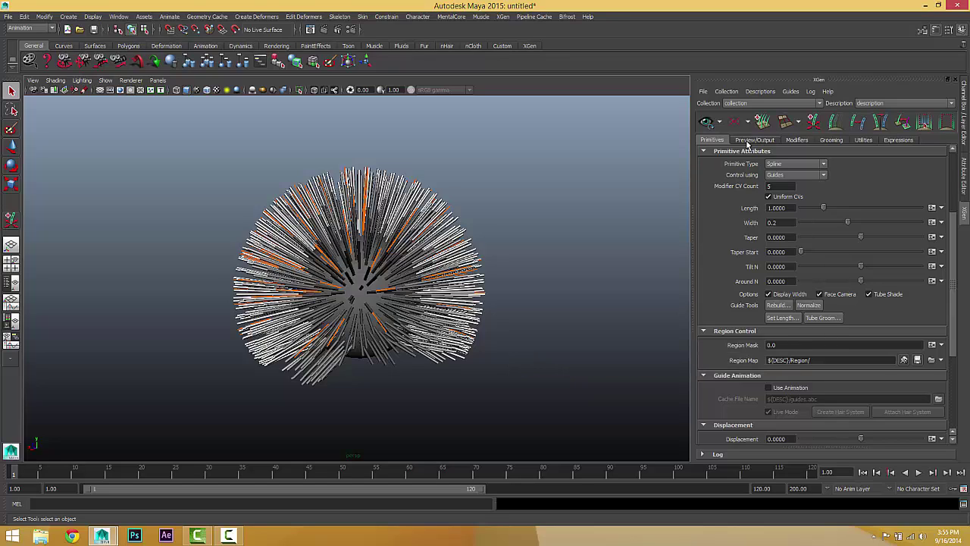
left_click(733, 122)
left_click_drag(426, 289, 456, 278, "alt")
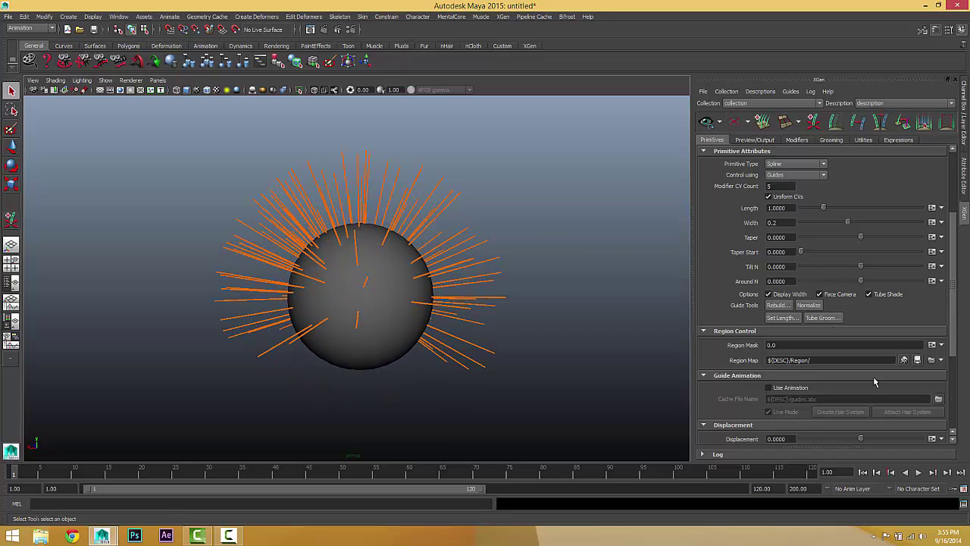
- Collapse the Generator Attributes, Primitive Attributes, Region Control, Displacement and Culling sections, leaving Guide Animation expanded
scroll(754, 309, "down", 3)
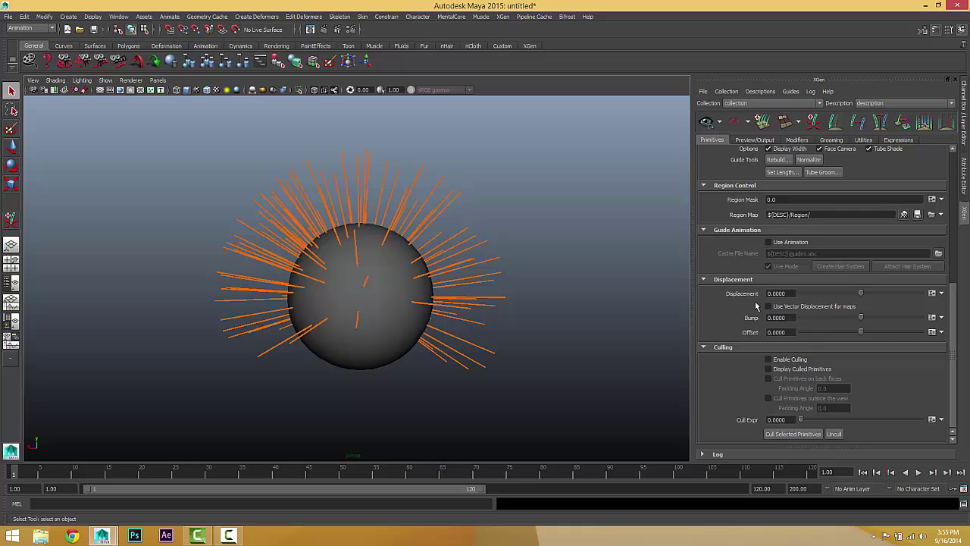
scroll(755, 304, "up", 5)
scroll(755, 301, "down", 5)
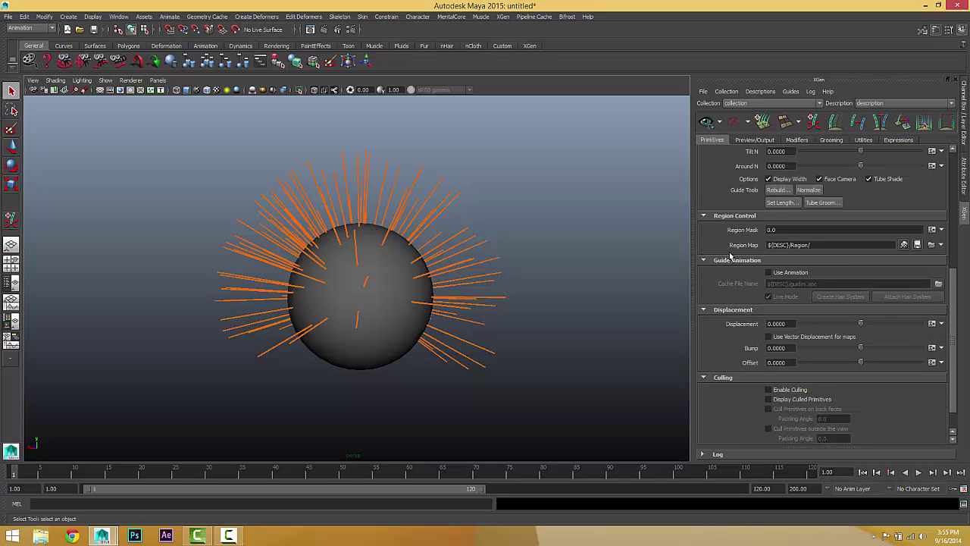
left_click(704, 216)
scroll(712, 182, "up", 5)
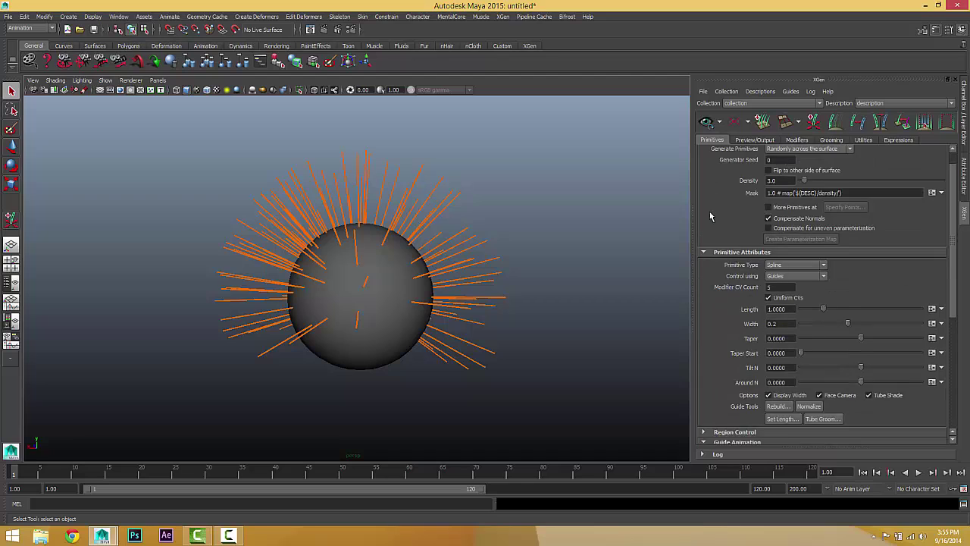
left_click(704, 272)
left_click(705, 151)
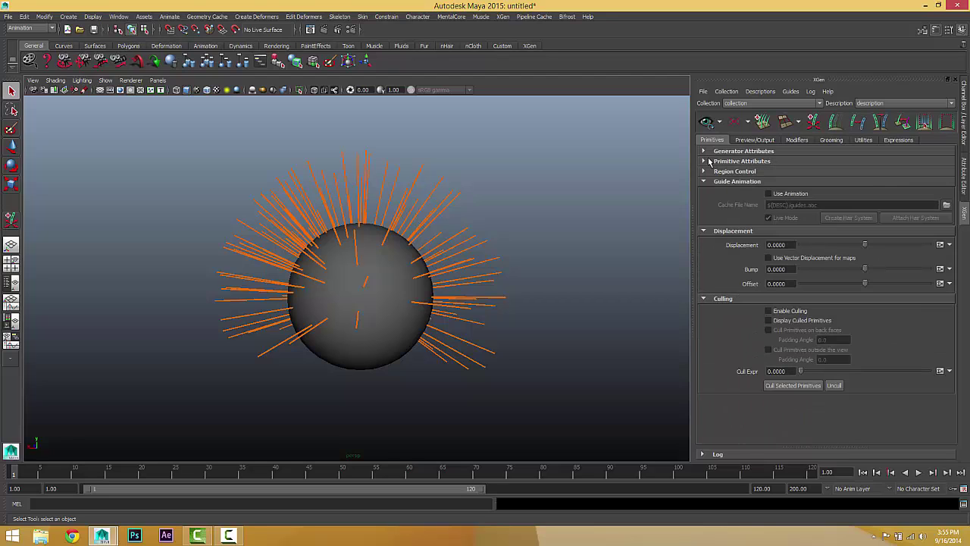
left_click(704, 231)
left_click(704, 241)
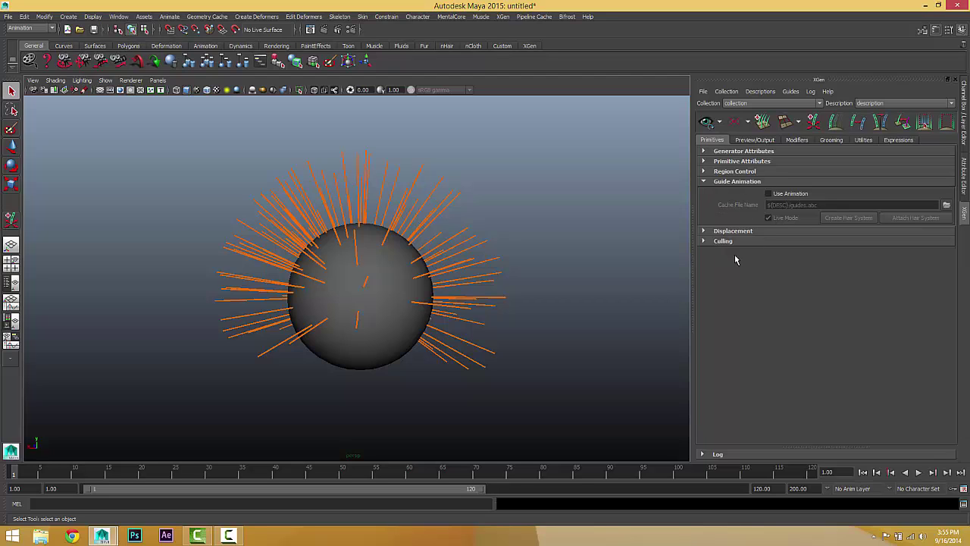
- Enable Use Animation for the XGen guides and open the options for creating a hair system from them
left_click(769, 194)
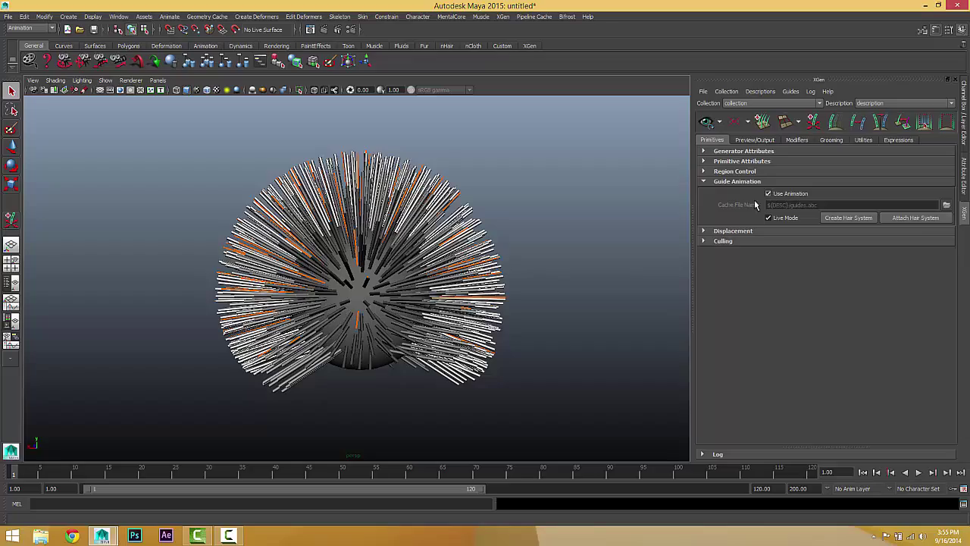
left_click_drag(478, 308, 441, 322, "alt")
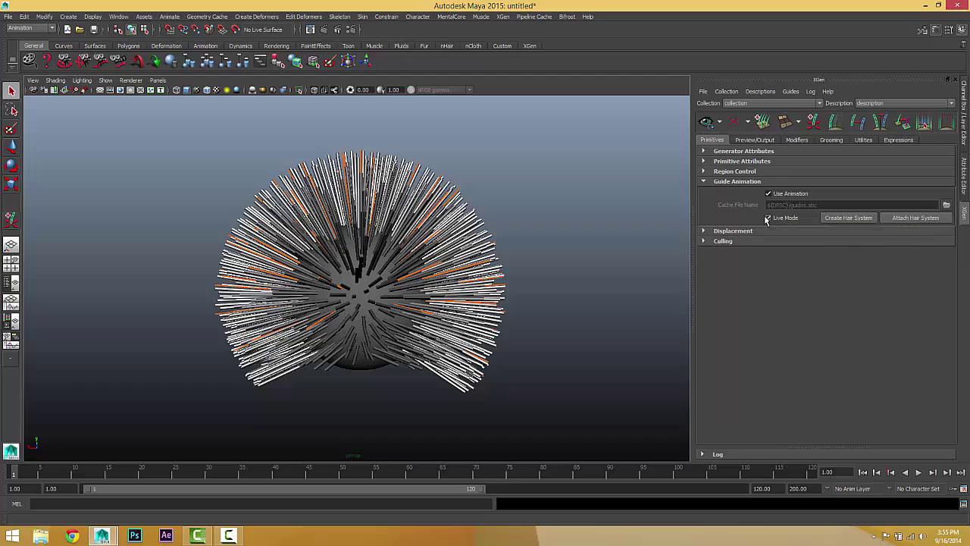
left_click(843, 218)
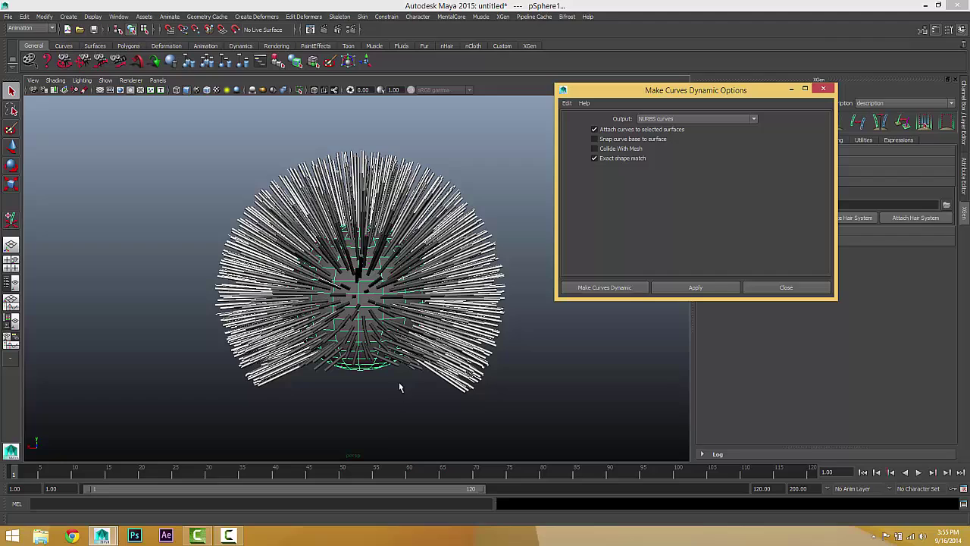
left_click_drag(643, 97, 598, 104)
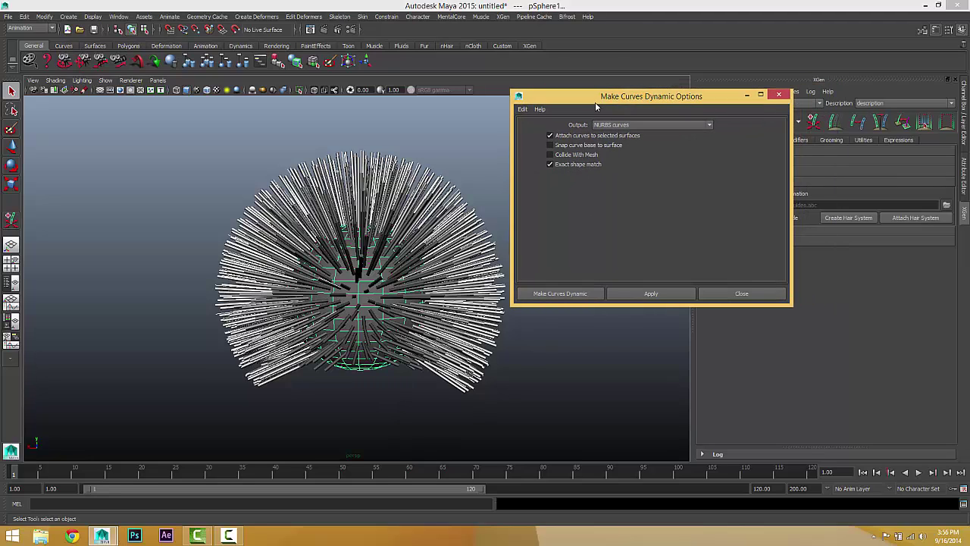
- Make the guide curves dynamic with NURBS curves output, attached to the selected surface and using exact shape match
left_click(626, 126)
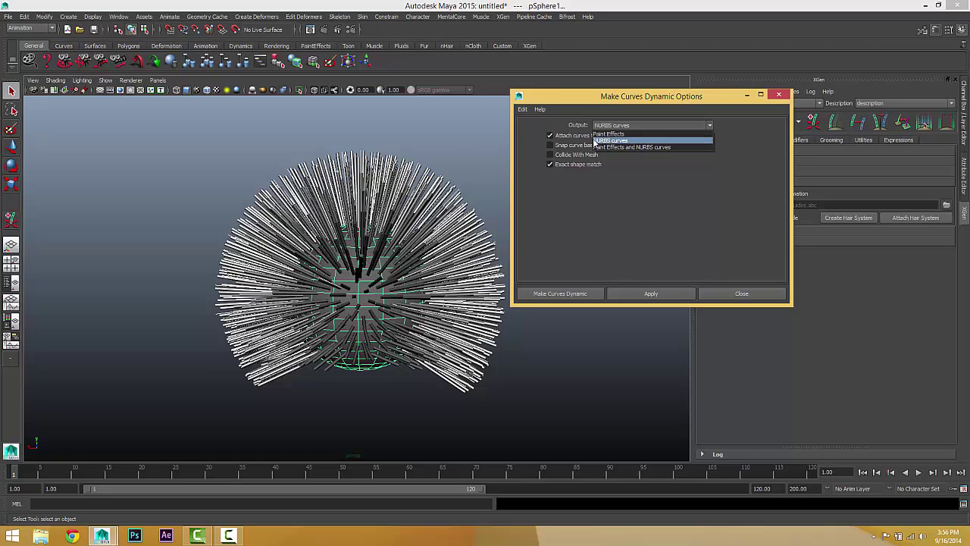
left_click(596, 141)
left_click(606, 125)
left_click(616, 141)
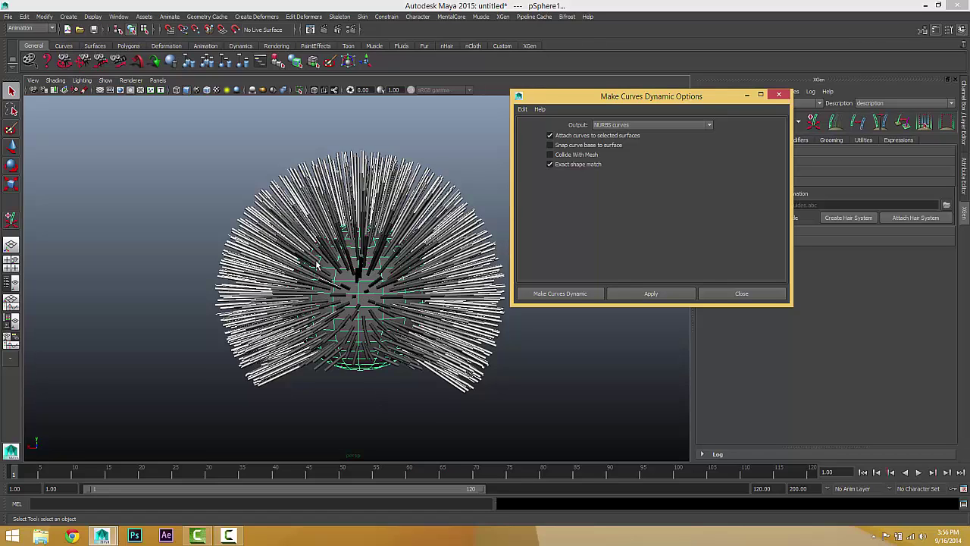
left_click(551, 135)
left_click(551, 135)
left_click(551, 294)
- Clear the XGen preview to expose the hair system curves on the sphere
mouse_move(433, 296)
left_mouse_down("alt")
mouse_move(439, 364)
mouse_move(440, 295)
left_mouse_up("alt")
right_click_drag(440, 296, 532, 310, "alt")
scroll(533, 311, "up", 5)
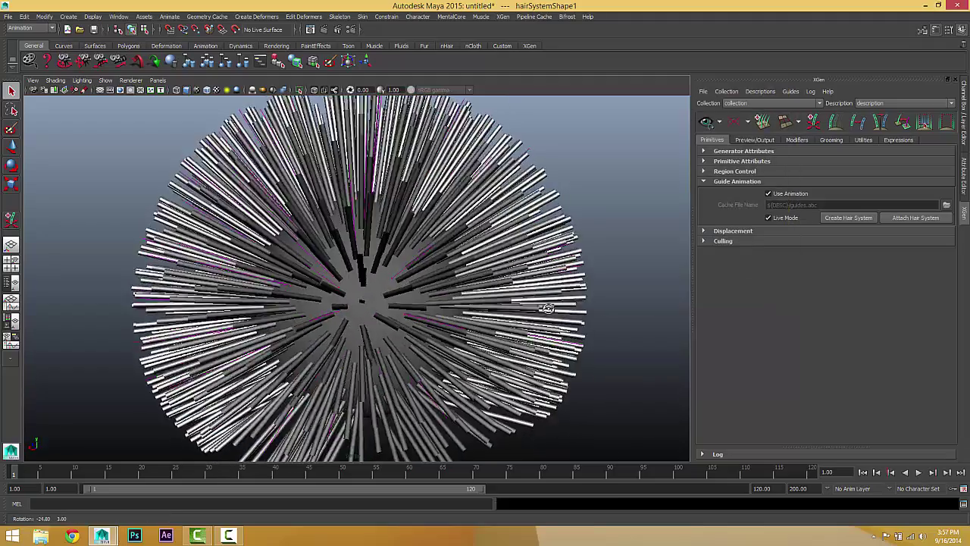
left_click(744, 121)
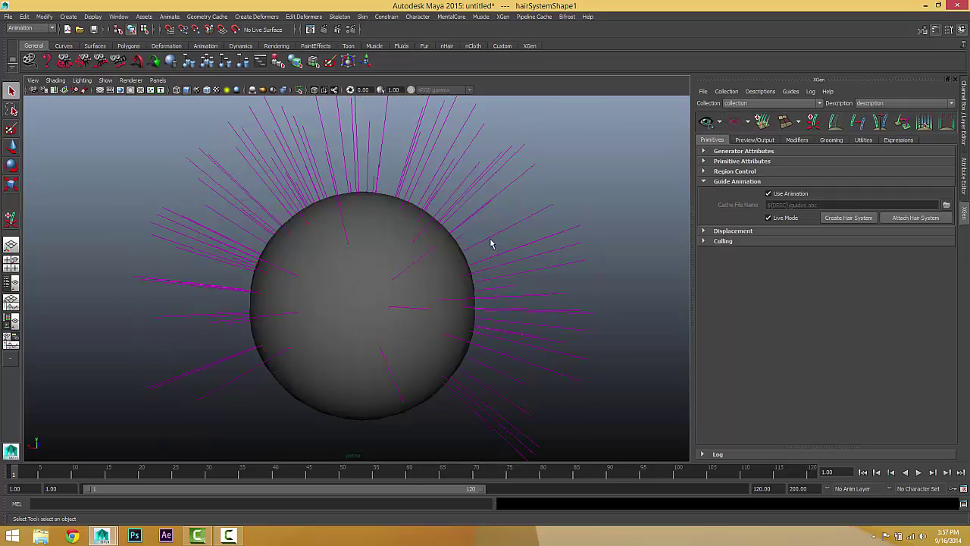
- Play the hair simulation briefly to check how the curves move, and stop the playback
left_click_drag(433, 284, 392, 201, "alt")
scroll(414, 280, "down", 3)
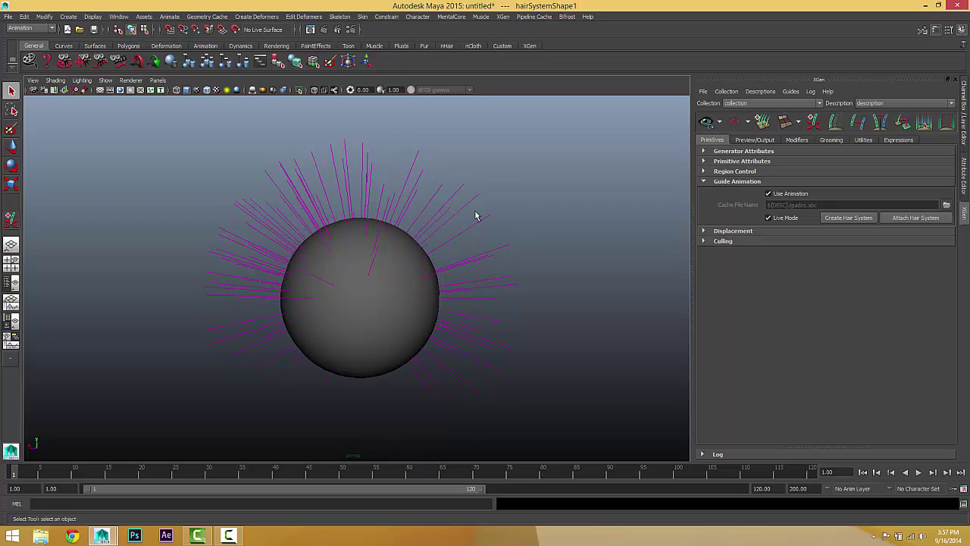
left_click_drag(426, 257, 445, 233, "alt")
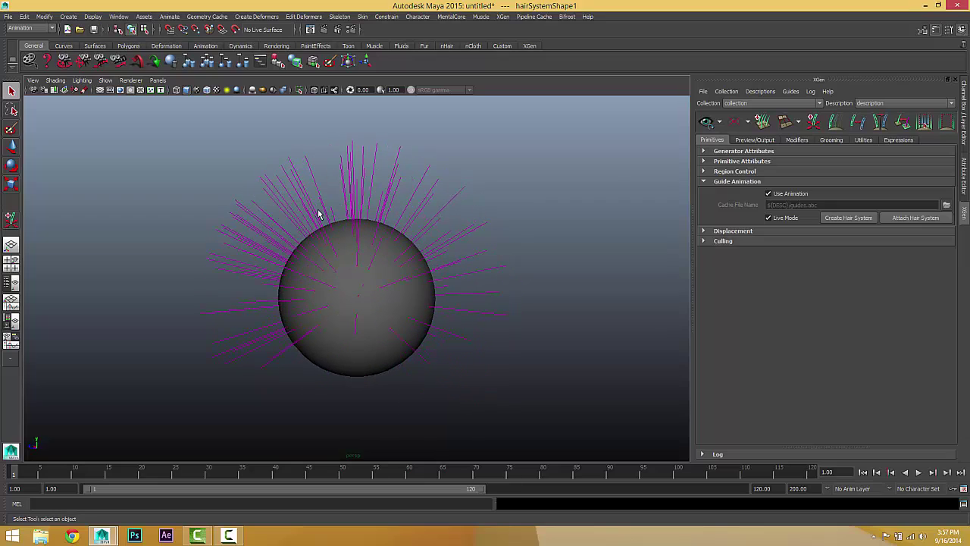
left_click_drag(387, 237, 332, 248, "alt")
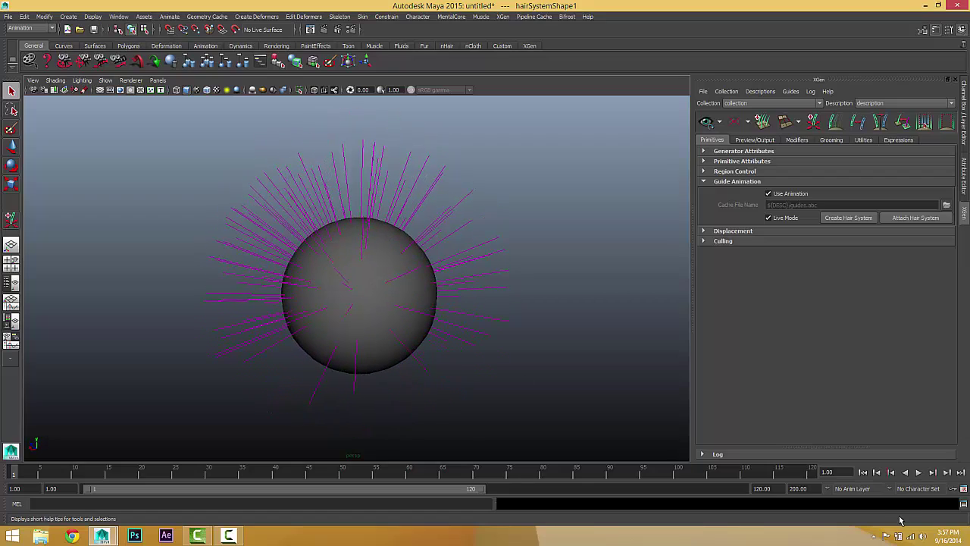
left_click(917, 472)
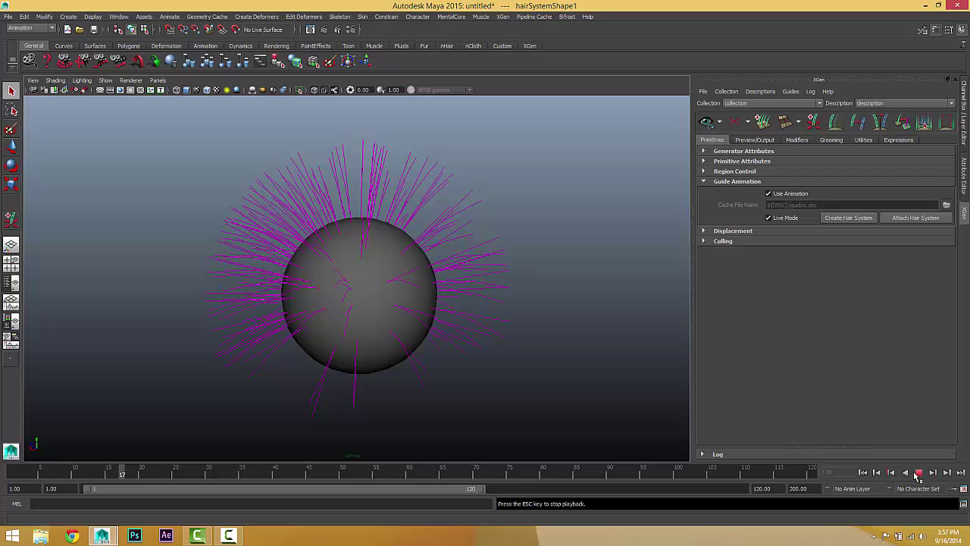
left_click(918, 472)
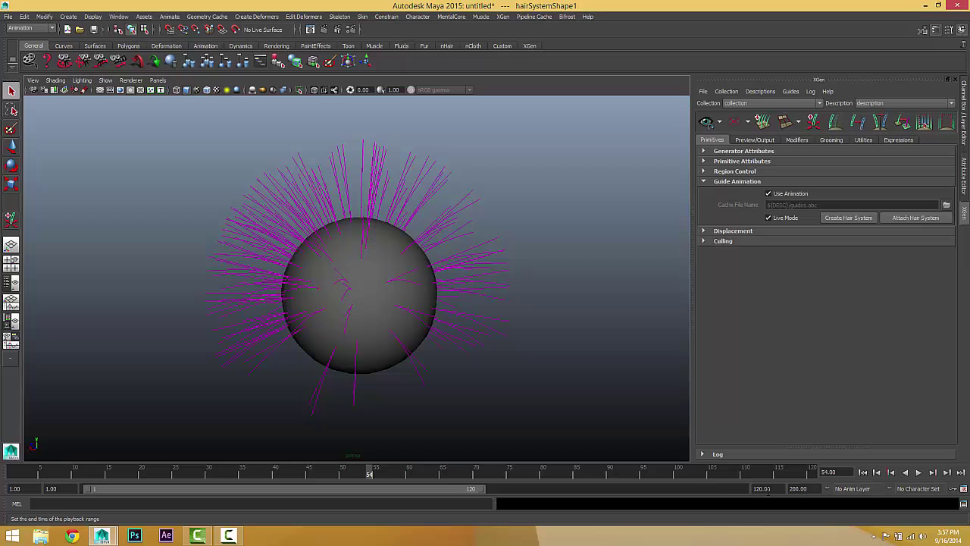
- Set the playback end time to 1000 and save the Time Slider preferences with playback speed at Play every frame
left_click(762, 489)
type("1")
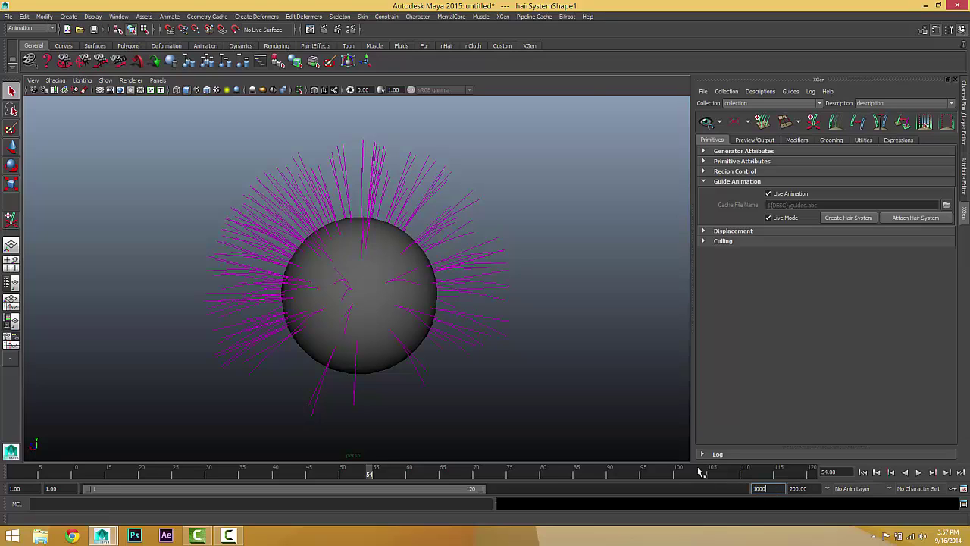
type("000")
key("Return")
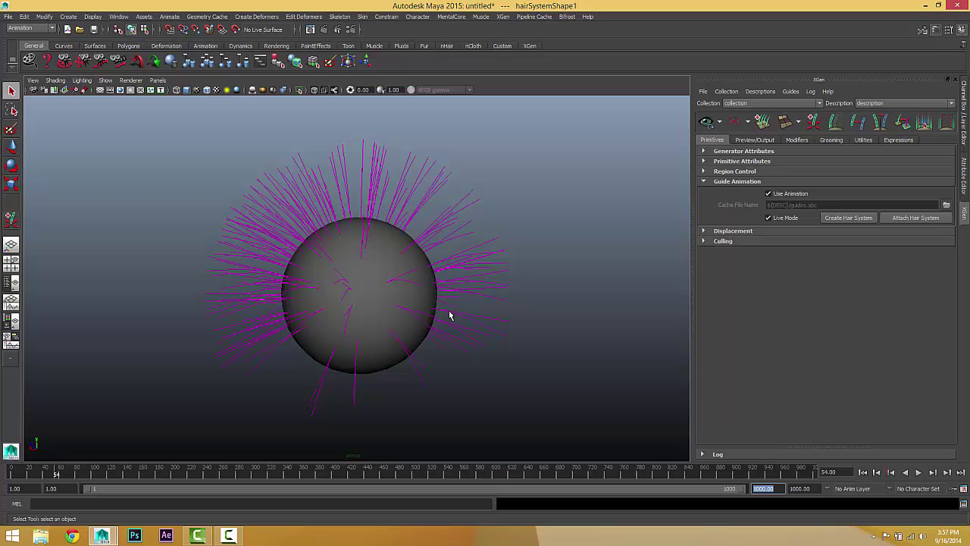
left_click(963, 489)
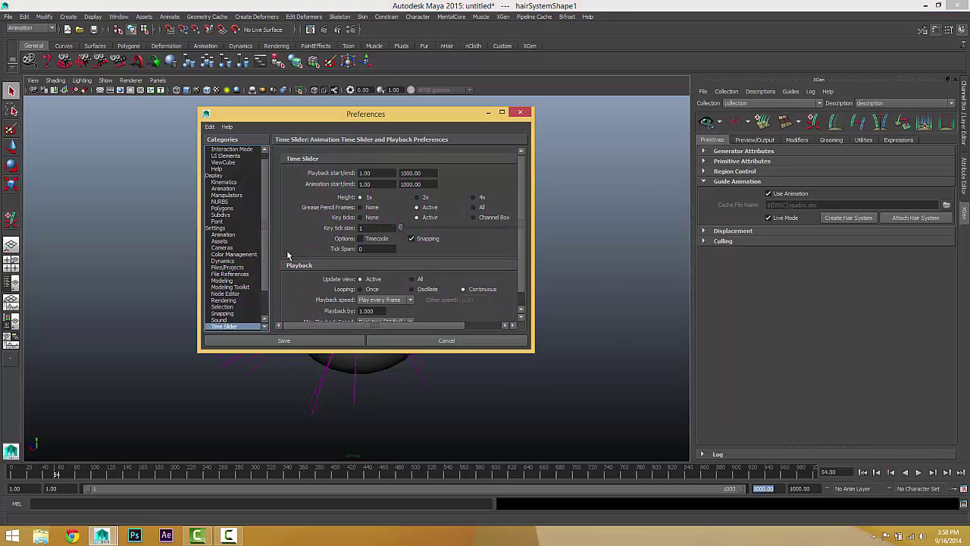
scroll(287, 256, "down", 1)
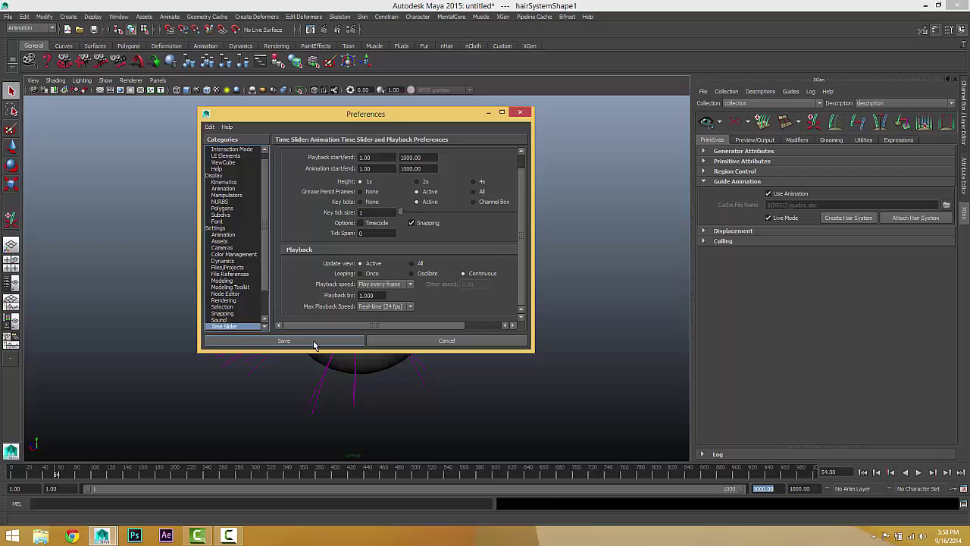
left_click(283, 341)
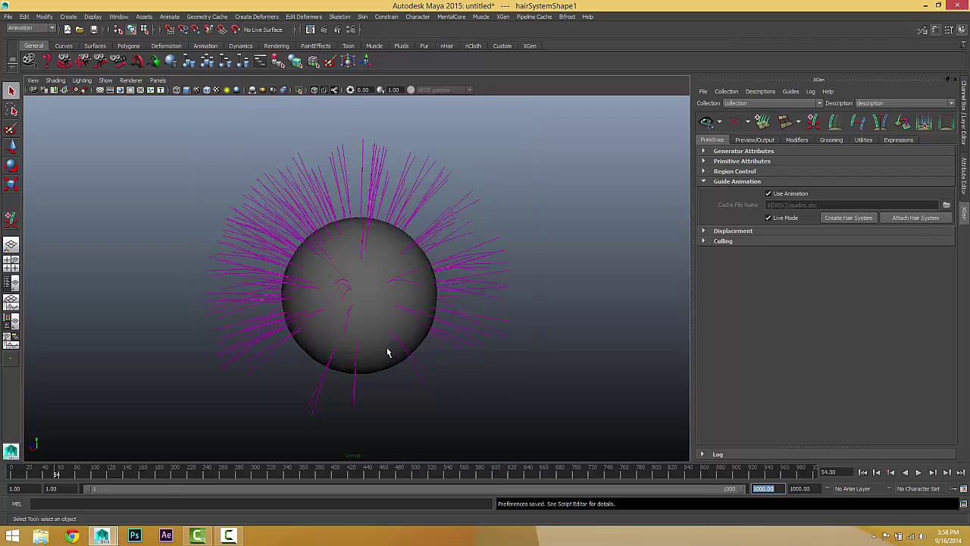
- Play the hair simulation over the extended range, stop it and inspect the dynamic curves around the sphere
left_click(919, 472)
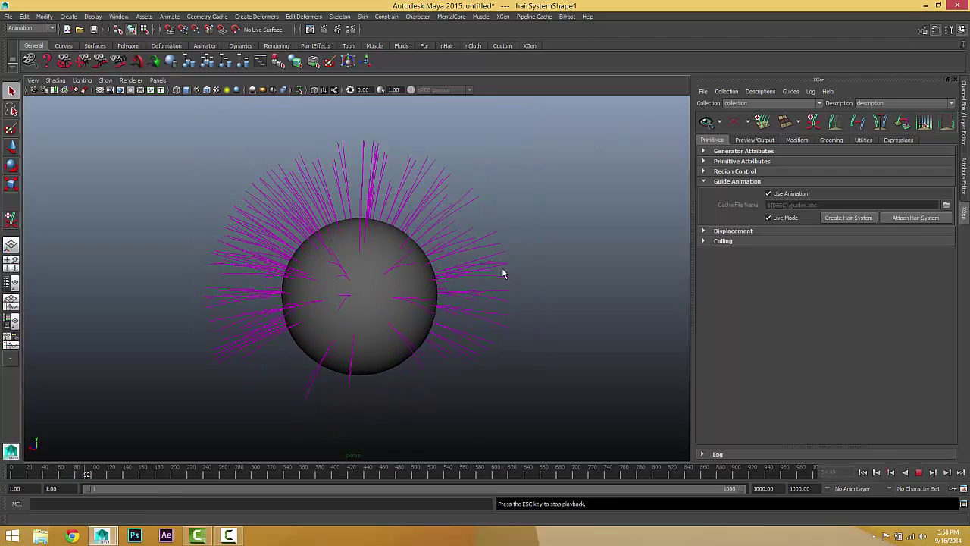
left_click_drag(429, 281, 431, 282, "alt")
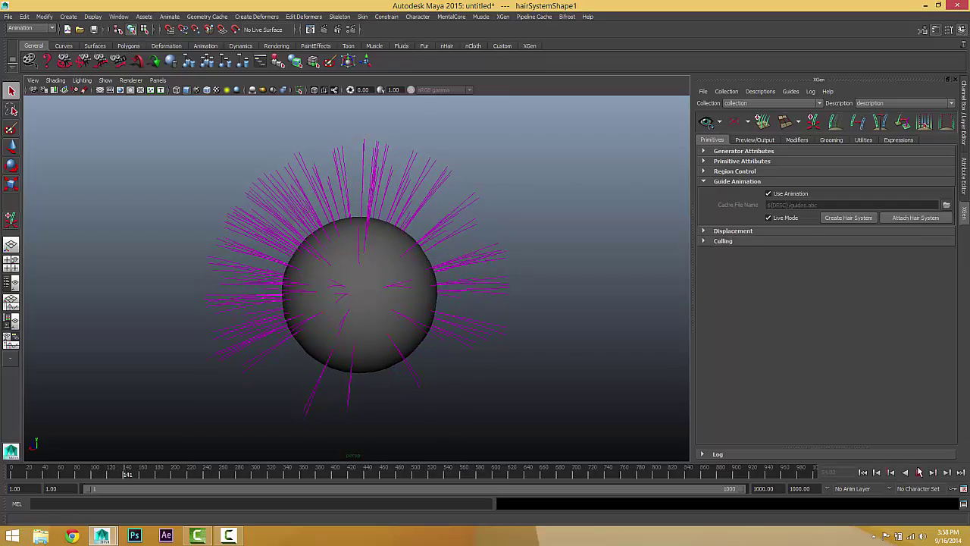
key("Escape")
left_click_drag(554, 377, 429, 329, "alt")
left_click_drag(298, 315, 302, 318, "alt")
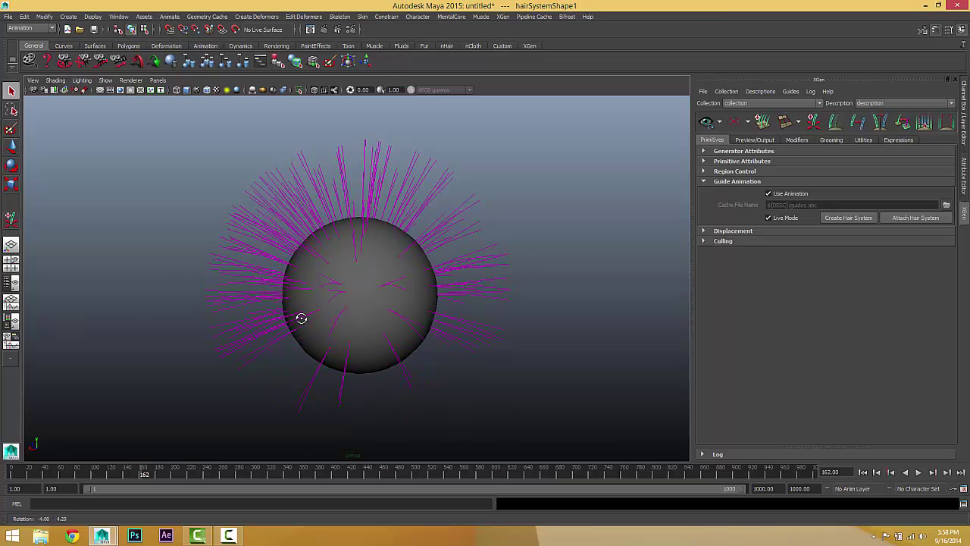
left_click_drag(292, 231, 320, 238, "alt")
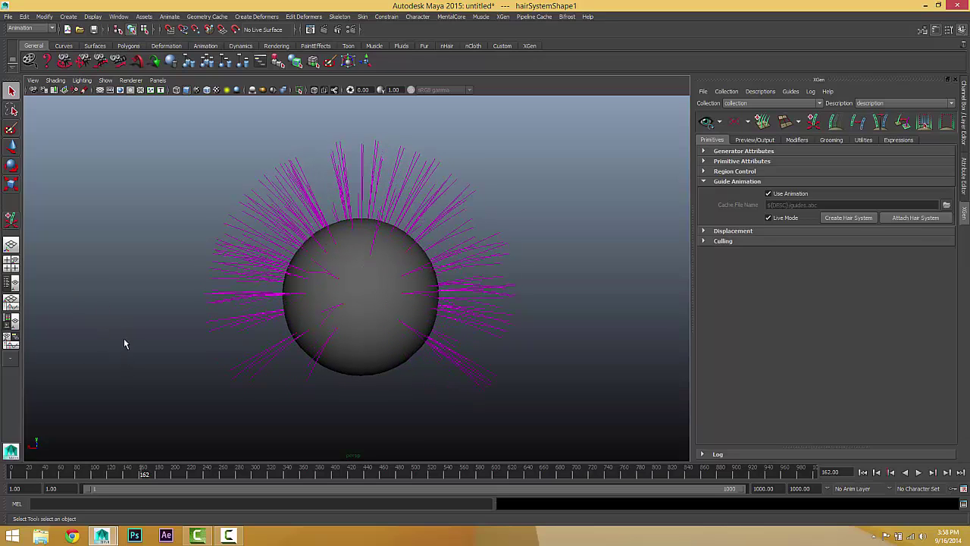
- Show the Outliner beside the perspective view and open the attributes of nucleus1
left_click(10, 264)
left_click(10, 284)
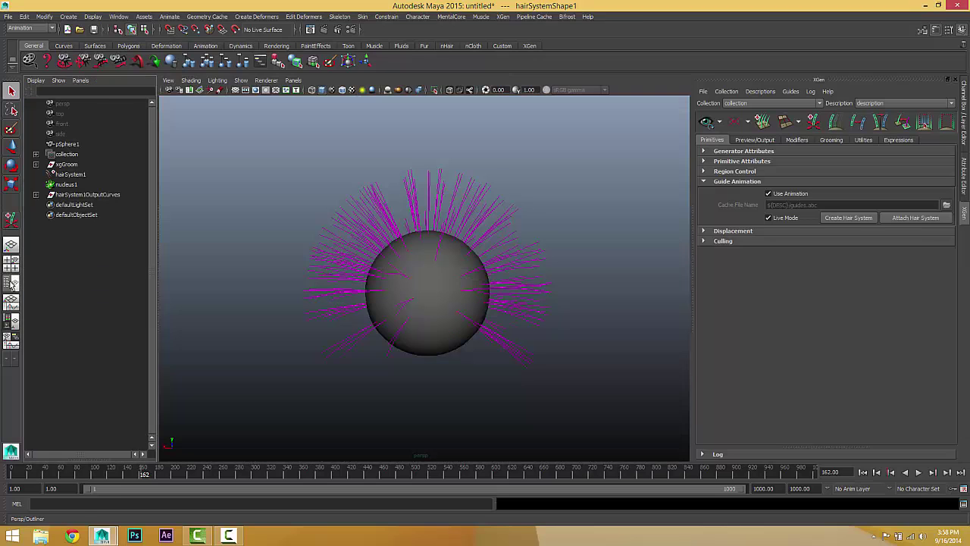
left_click(64, 185)
key("ctrl+a")
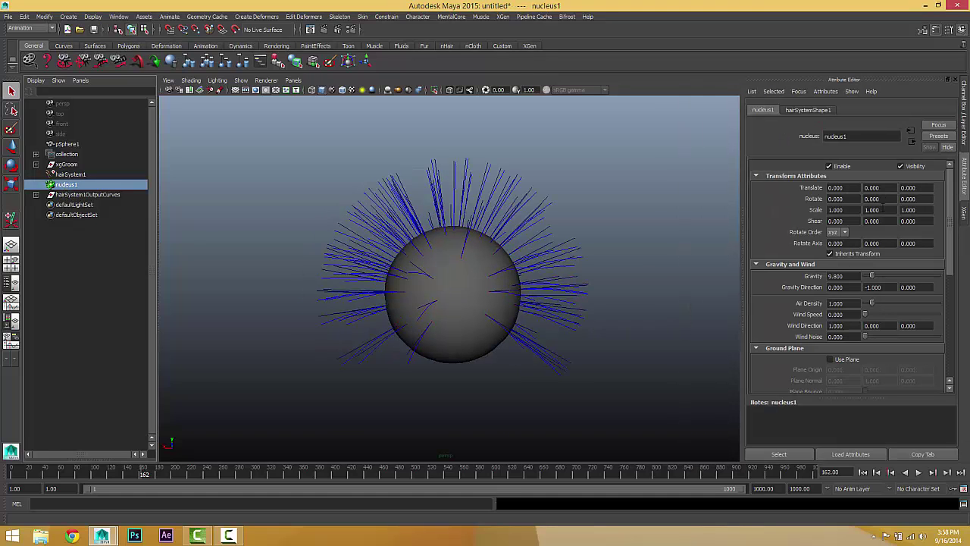
- Examine the gravity, wind, ground plane and solver attributes of nucleus1 beside the hair curves
scroll(824, 275, "down", 2)
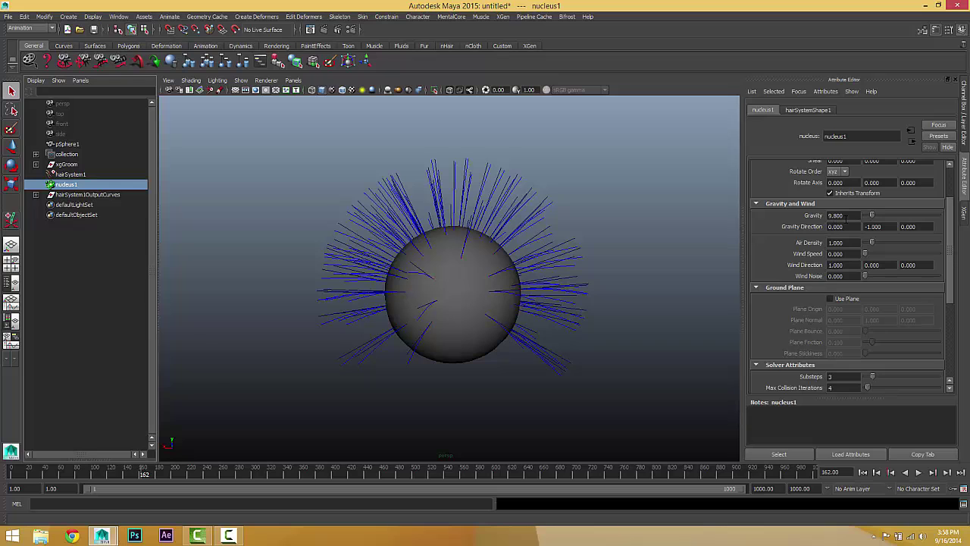
left_click_drag(845, 217, 783, 217)
scroll(461, 238, "up", 5)
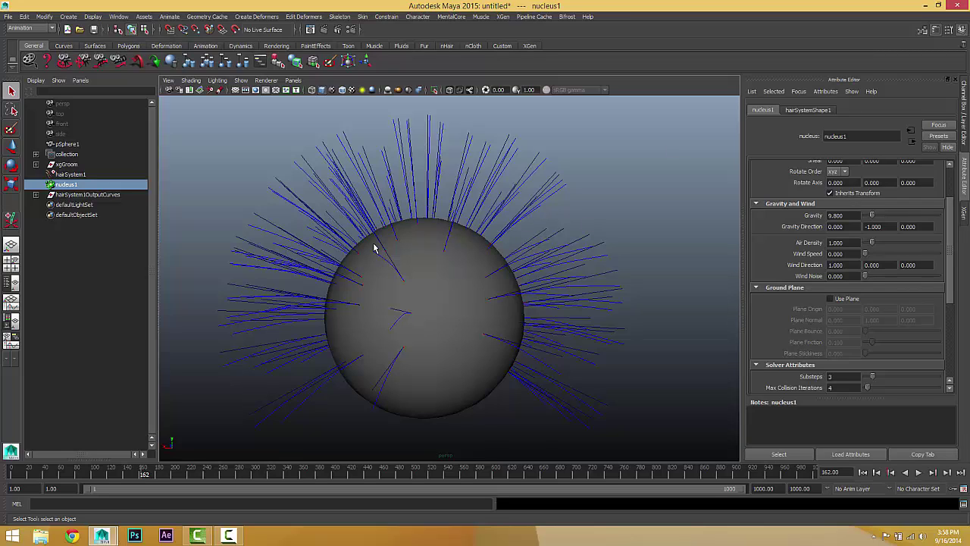
scroll(877, 287, "down", 1)
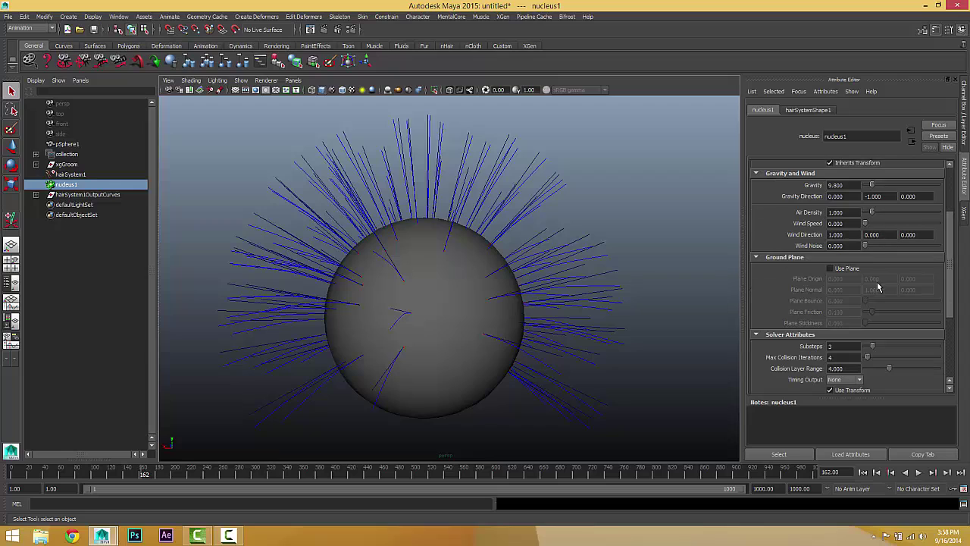
left_click(855, 223)
left_click(848, 346)
left_click(831, 357)
scroll(815, 324, "up", 2)
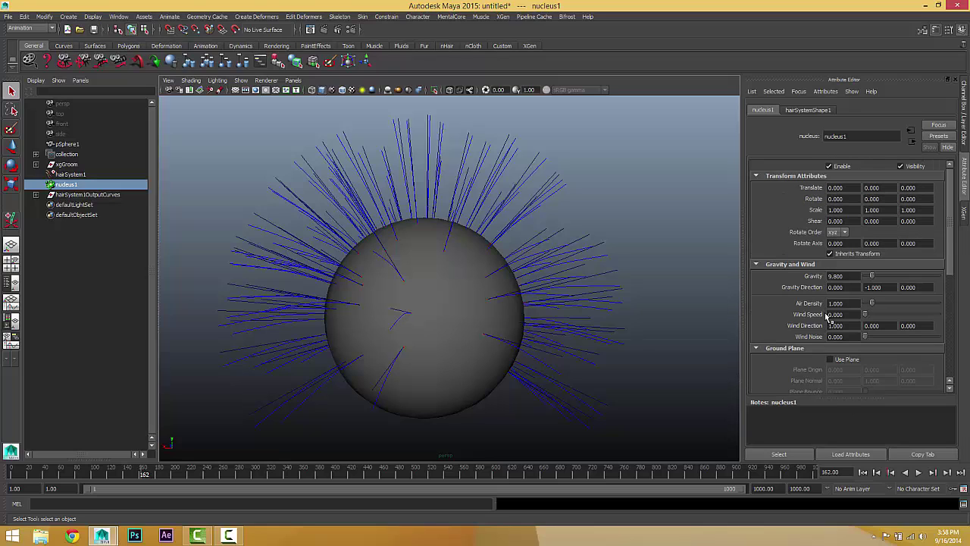
scroll(803, 328, "down", 1)
scroll(803, 328, "up", 1)
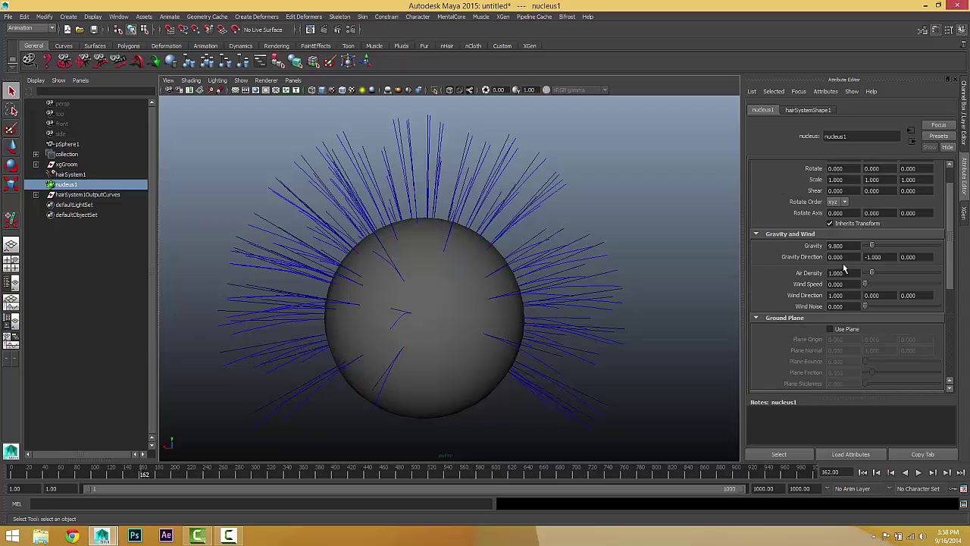
- Set the Wind Speed of nucleus1 to 50 and play the hair simulation briefly
left_click(848, 283)
type("50")
key("Return")
left_click(917, 472)
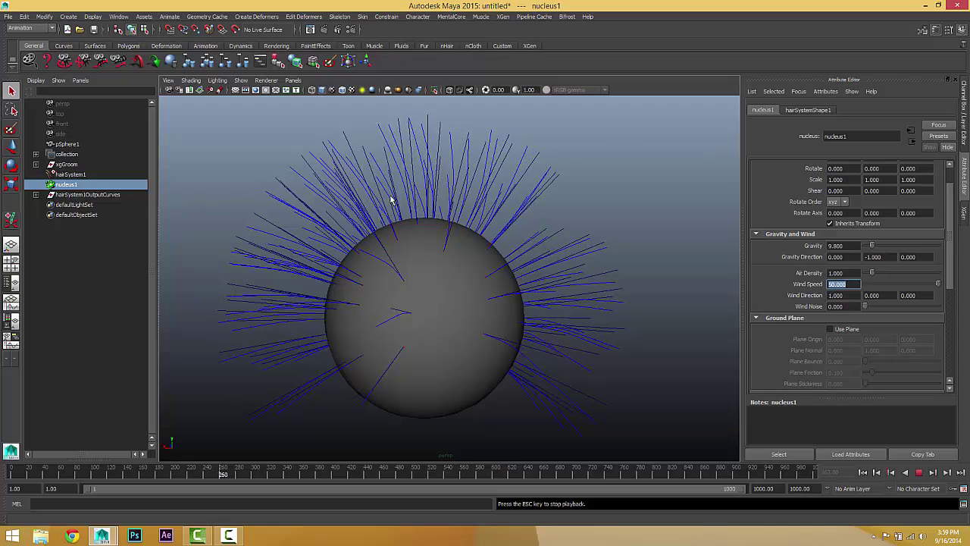
key("Escape")
- Try Time Scale values of 0.286 and 2.559 on nucleus1, playing the simulation with each
scroll(805, 339, "down", 5)
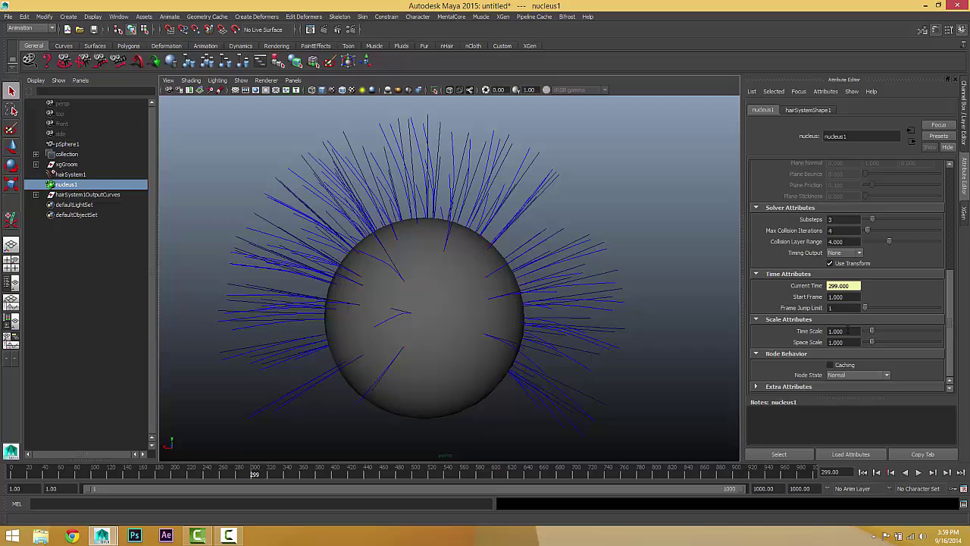
left_click(845, 331)
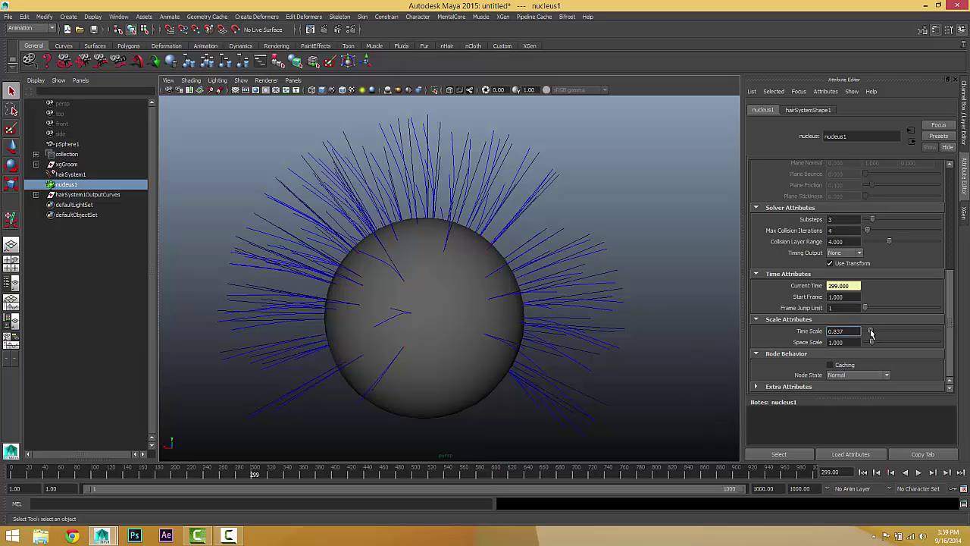
left_click(919, 472)
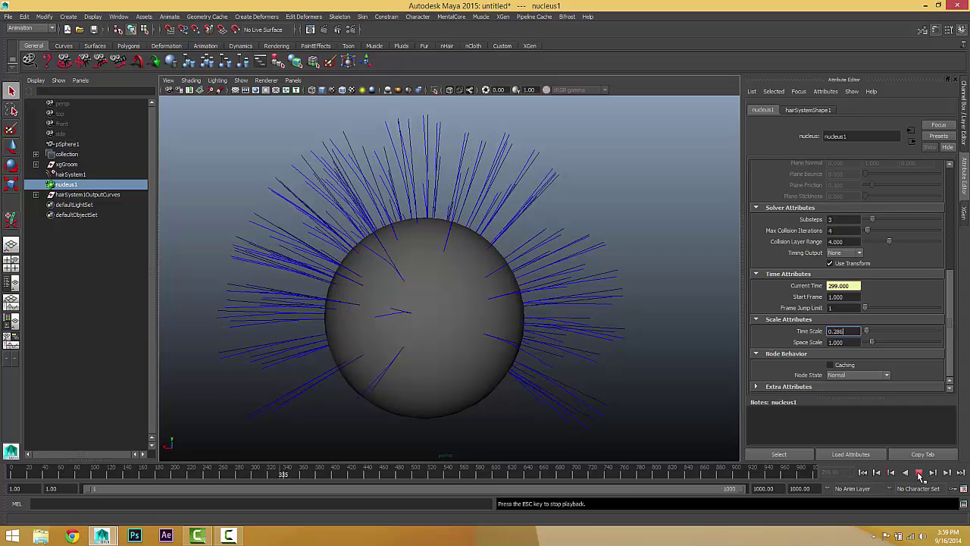
left_click(918, 472)
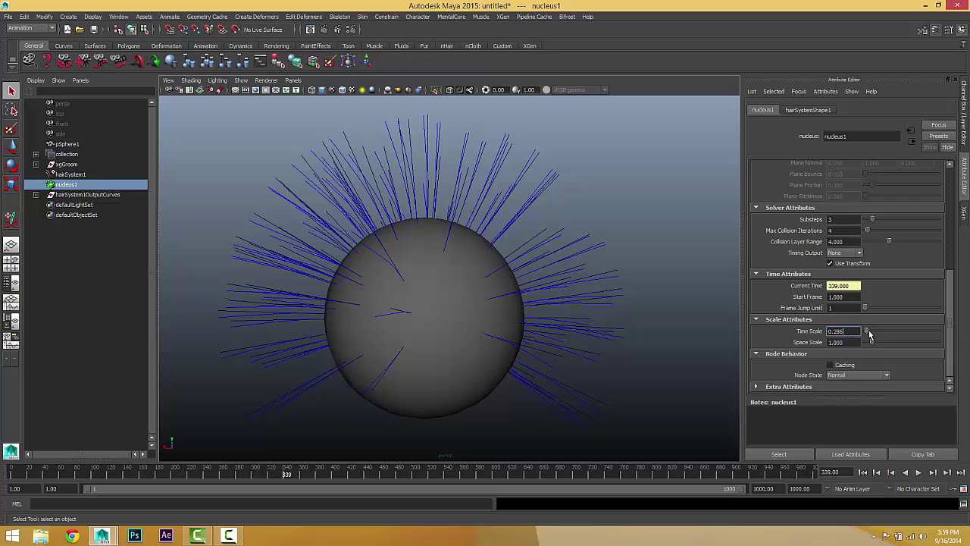
left_click(918, 472)
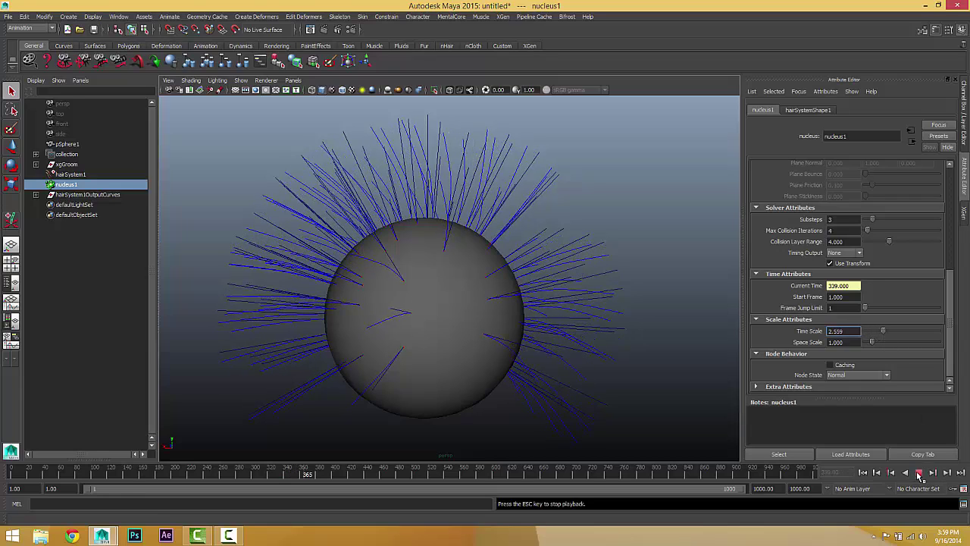
key("Escape")
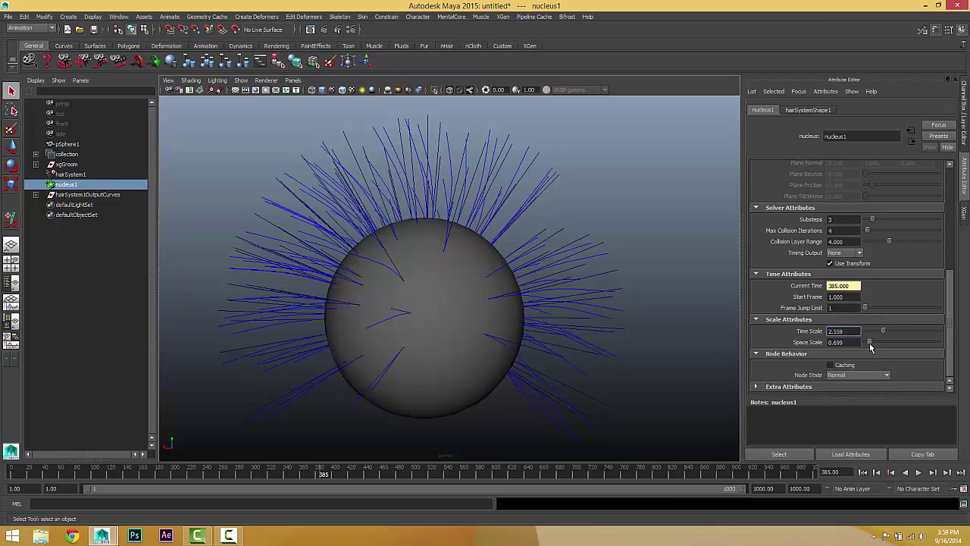
- Try Space Scale values of 0.699 and 0.286 on nucleus1, playing the simulation with each
left_click(919, 472)
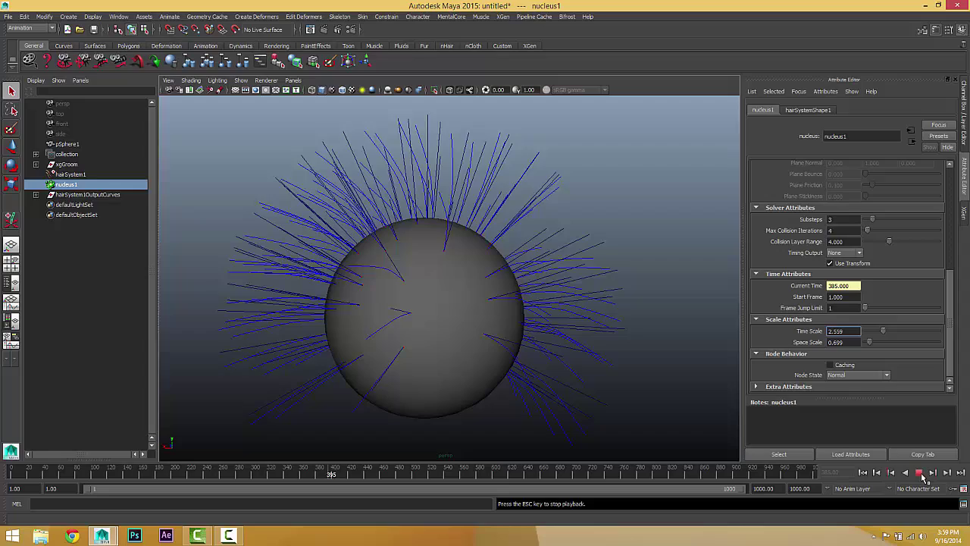
left_click(919, 472)
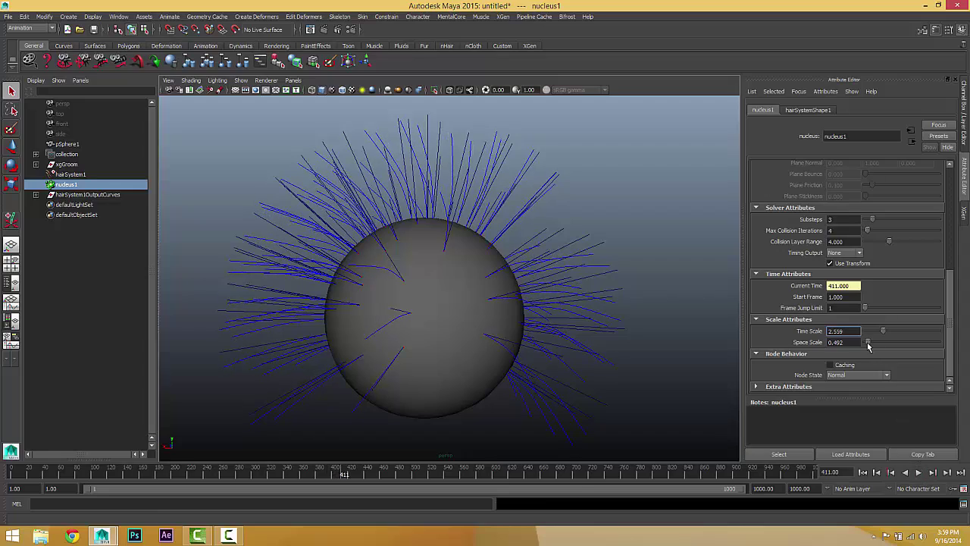
left_click(919, 472)
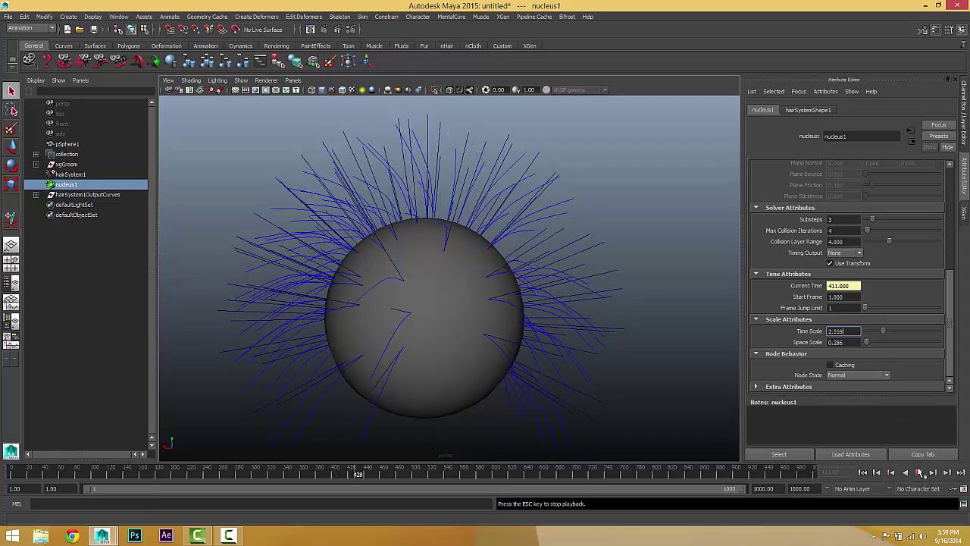
left_click(919, 472)
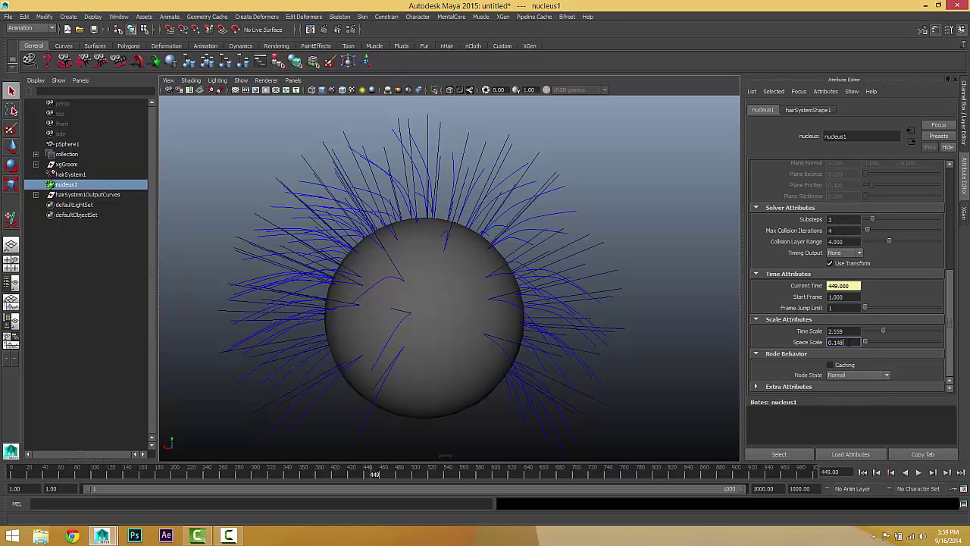
- Set the Space Scale of nucleus1 to 0.1 and its Time Scale to 1, and play the simulation from the first frame
double_click(836, 342)
double_click(855, 330)
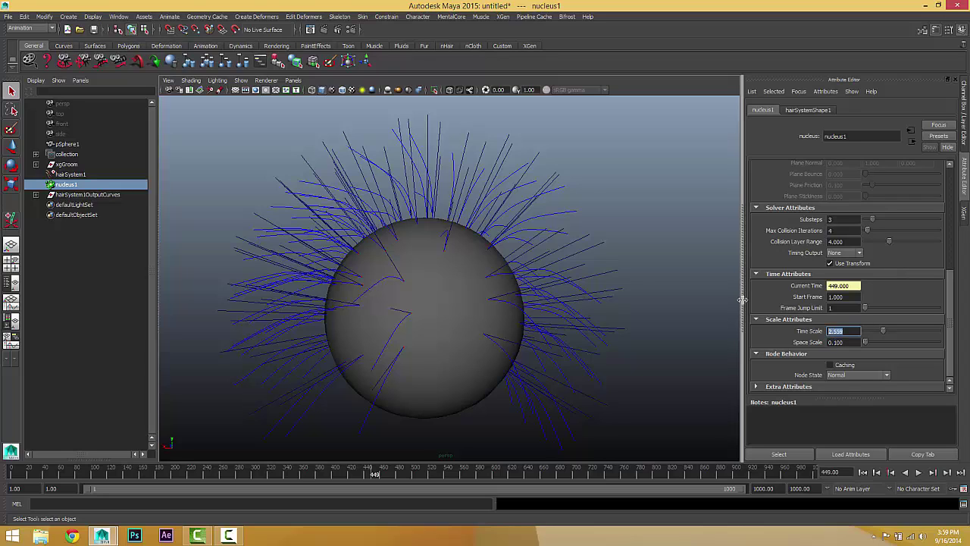
type("1")
key("Return")
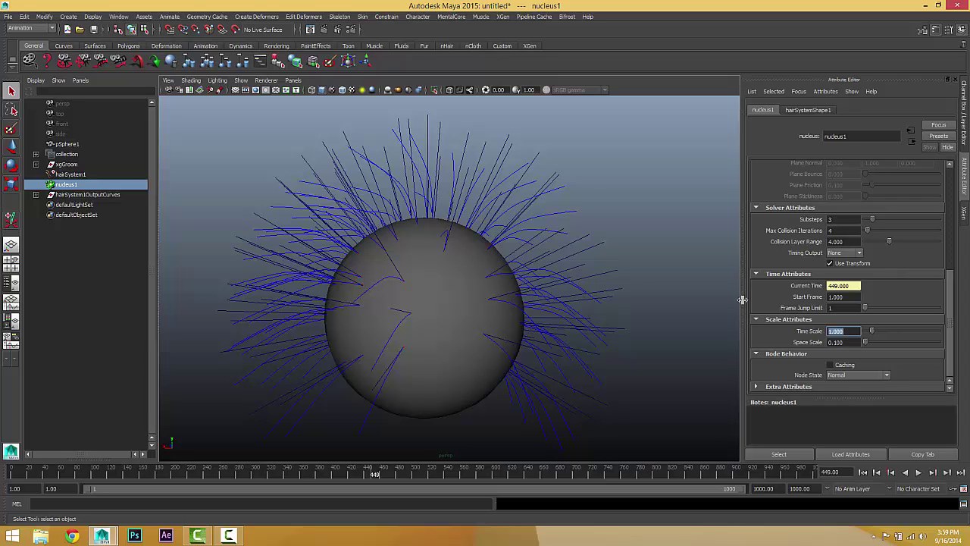
left_click(862, 472)
left_click(918, 472)
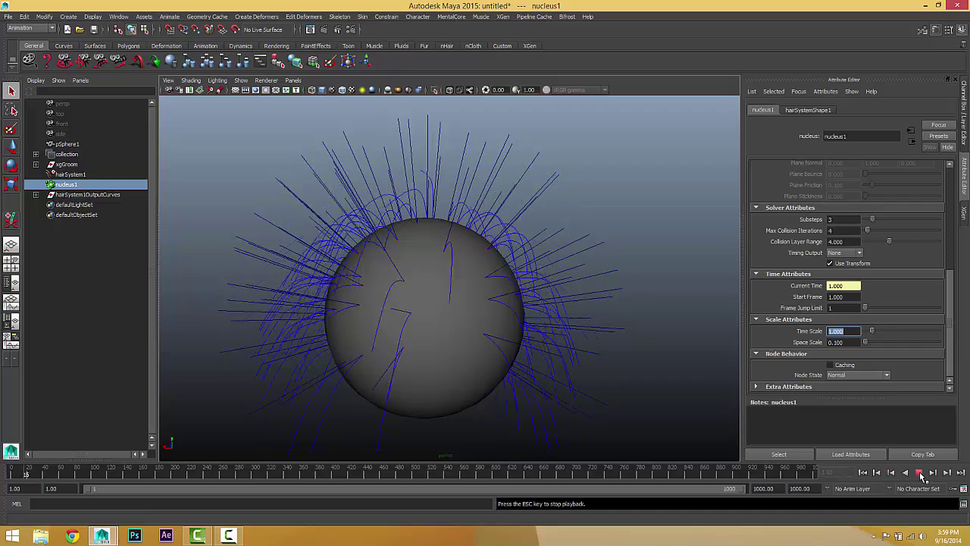
left_click(919, 472)
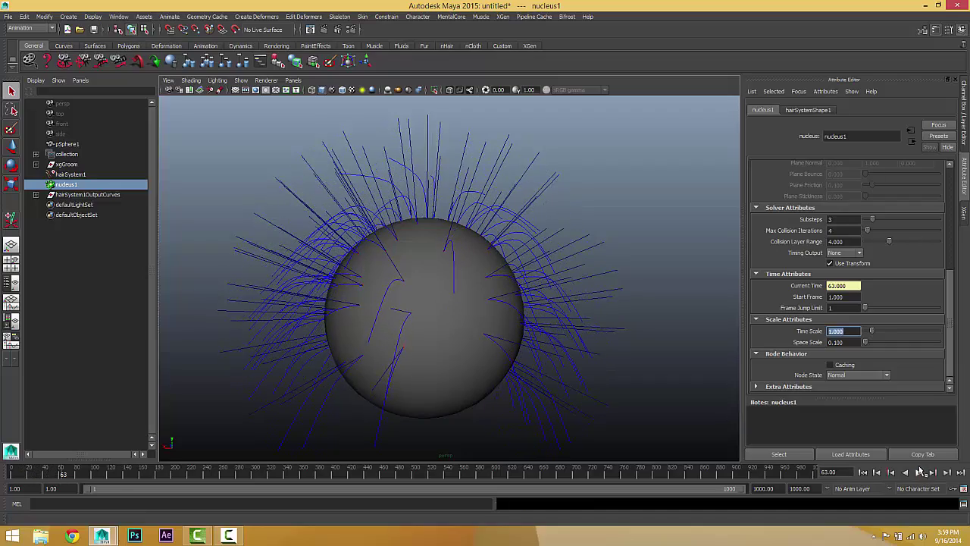
- Set the Wind Speed of nucleus1 to 500 and its Wind Noise to 10
scroll(798, 298, "up", 5)
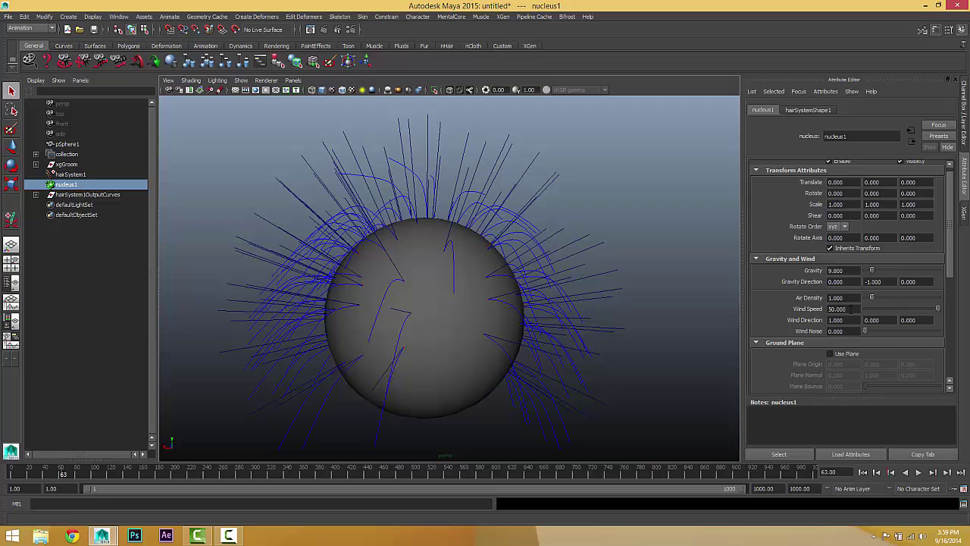
double_click(852, 309)
type("500")
key("Return")
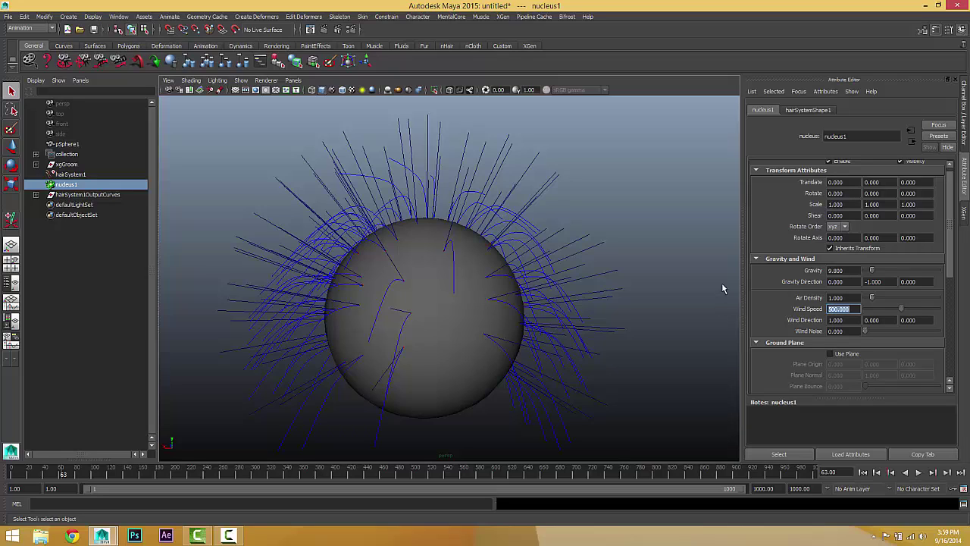
left_click_drag(847, 332, 768, 319)
type("1")
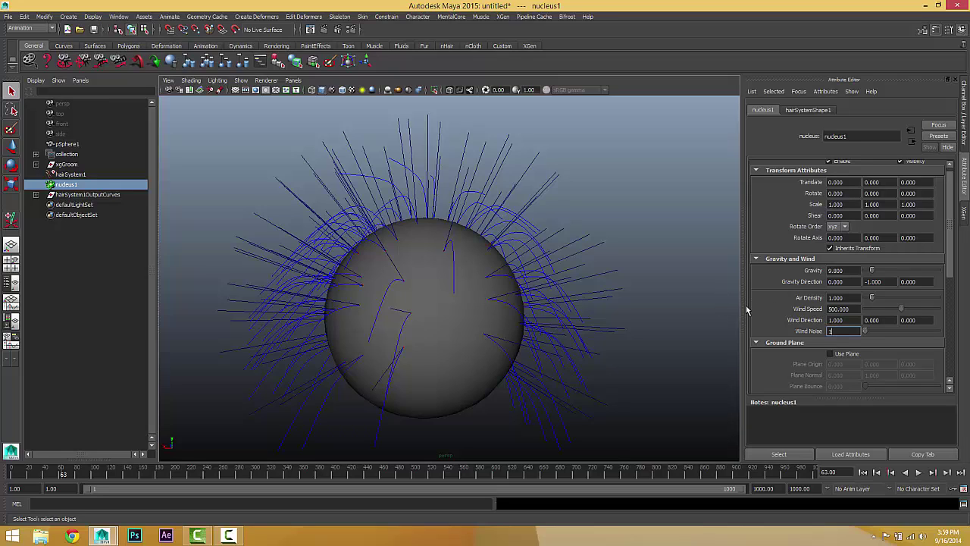
type("0")
key("Return")
- Replay the hair simulation from the first frame, stop it and inspect the windblown curves around the sphere
left_click(864, 471)
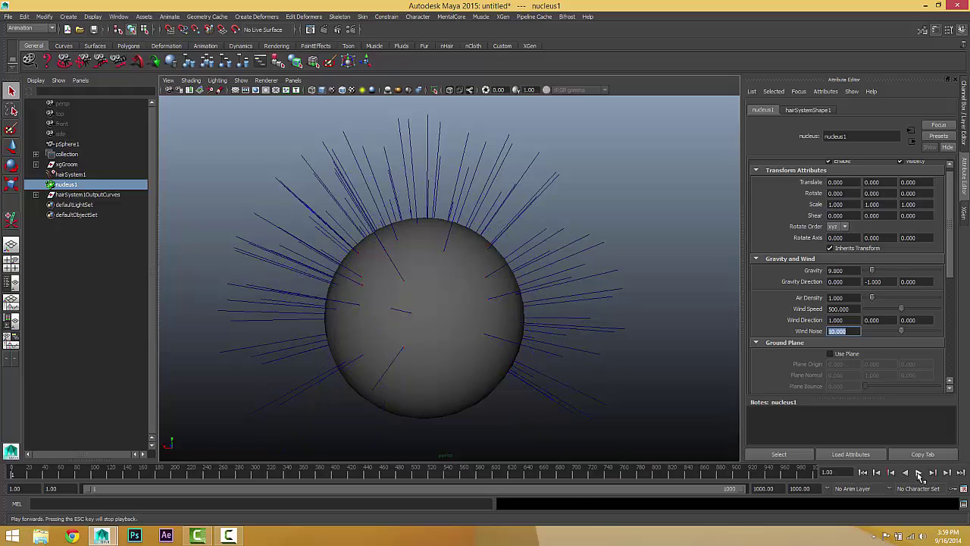
left_click(919, 472)
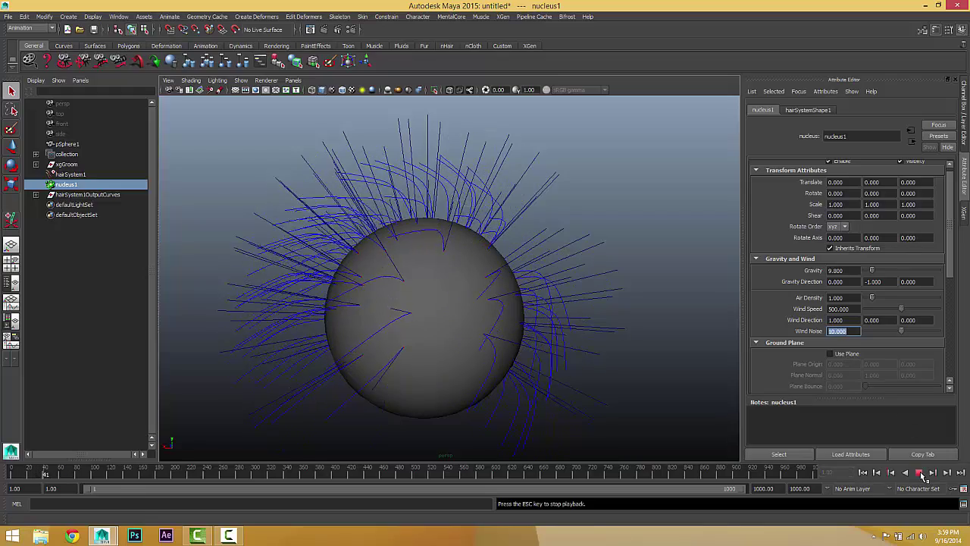
left_click(919, 471)
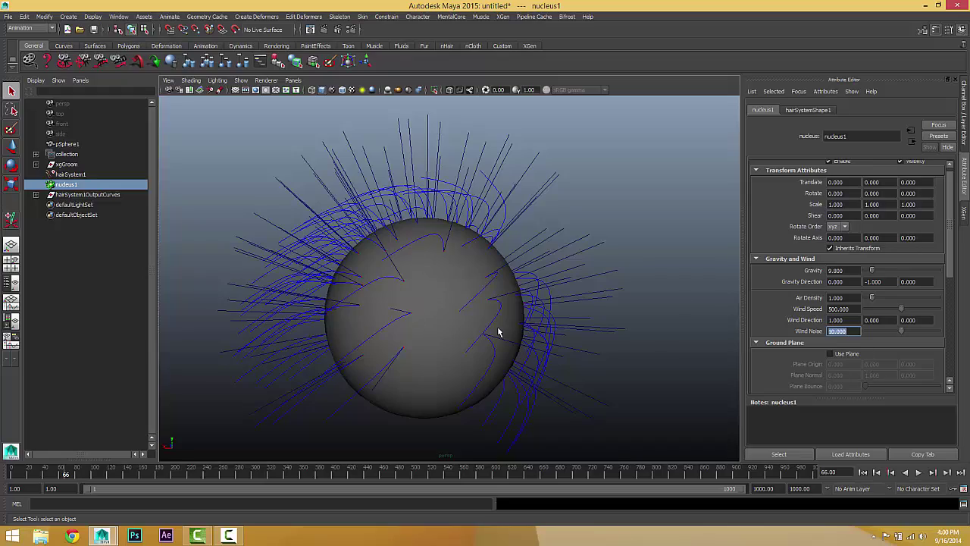
left_click_drag(486, 339, 470, 327, "alt")
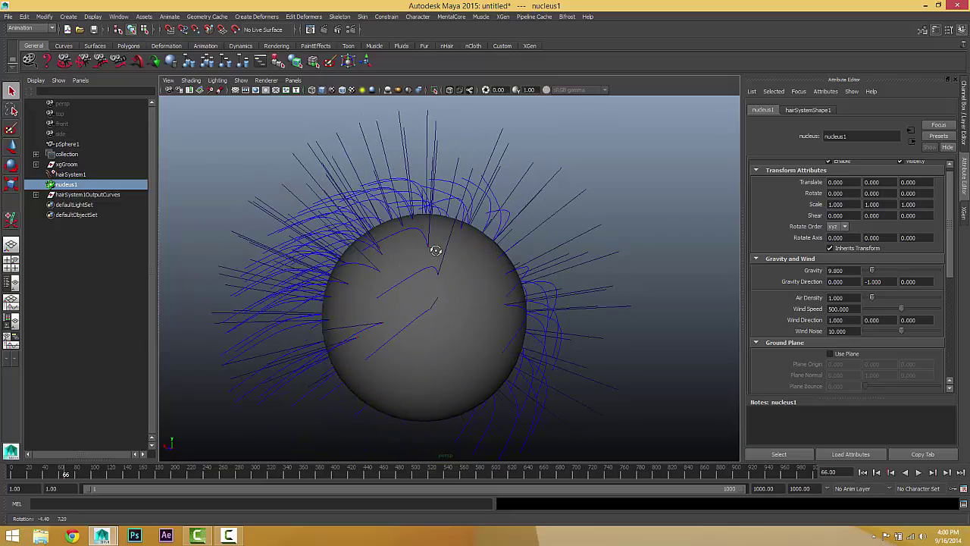
- Select curve1 through curve102 under hairSystem1OutputCurves and attach the hair system to the XGen guide animation
left_click(963, 214)
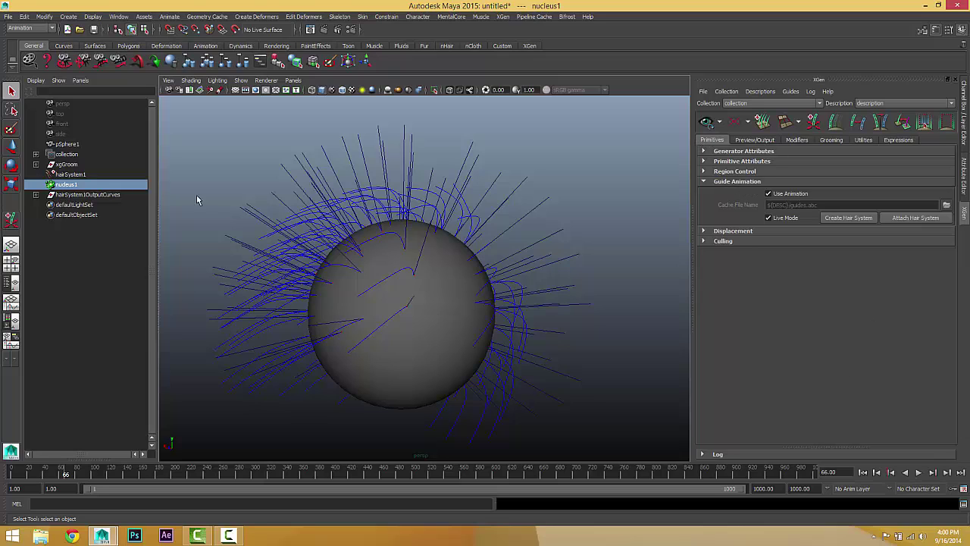
left_click(35, 195)
left_click(74, 206)
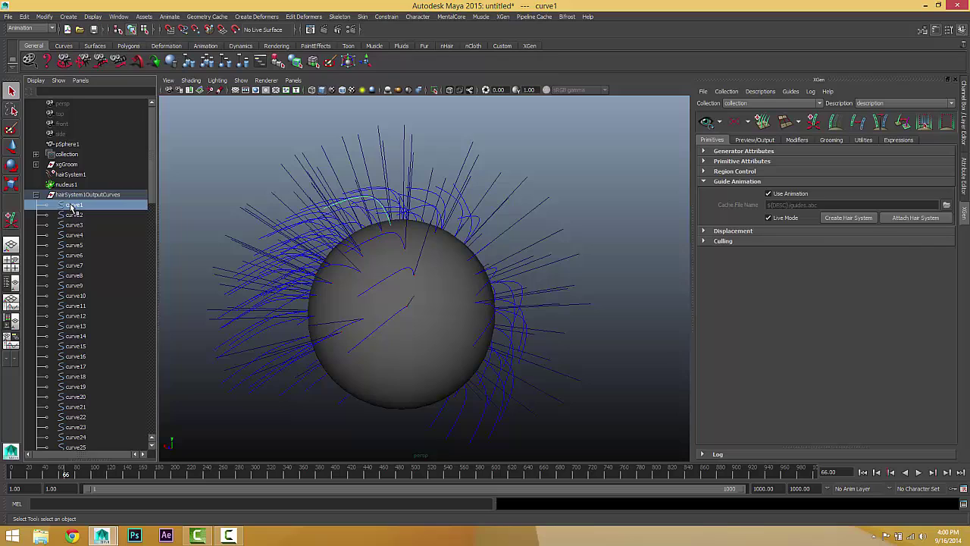
scroll(106, 269, "down", 15)
left_click(103, 418, "shift")
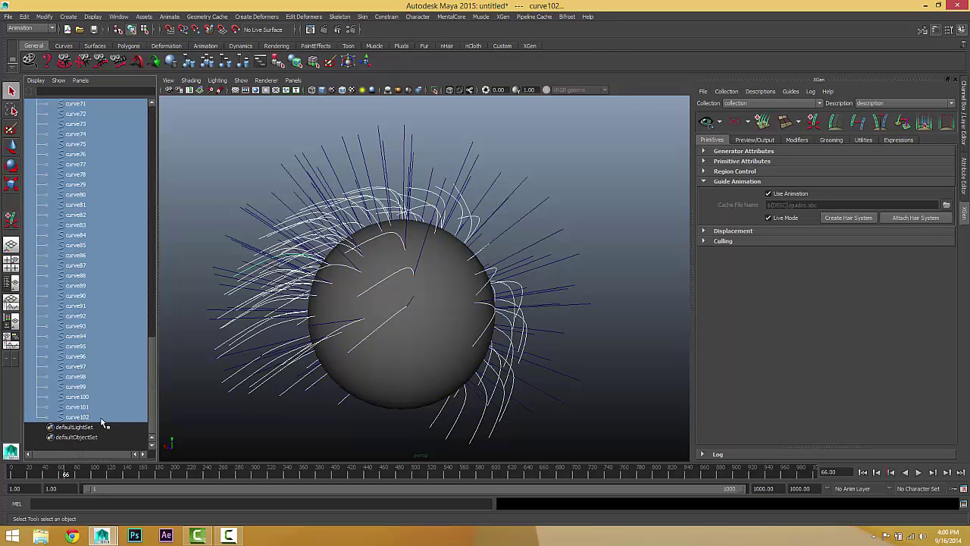
left_click(901, 221)
- Update the XGen preview and play the animated hair from the first frame, stopping it past frame 100
left_click(706, 122)
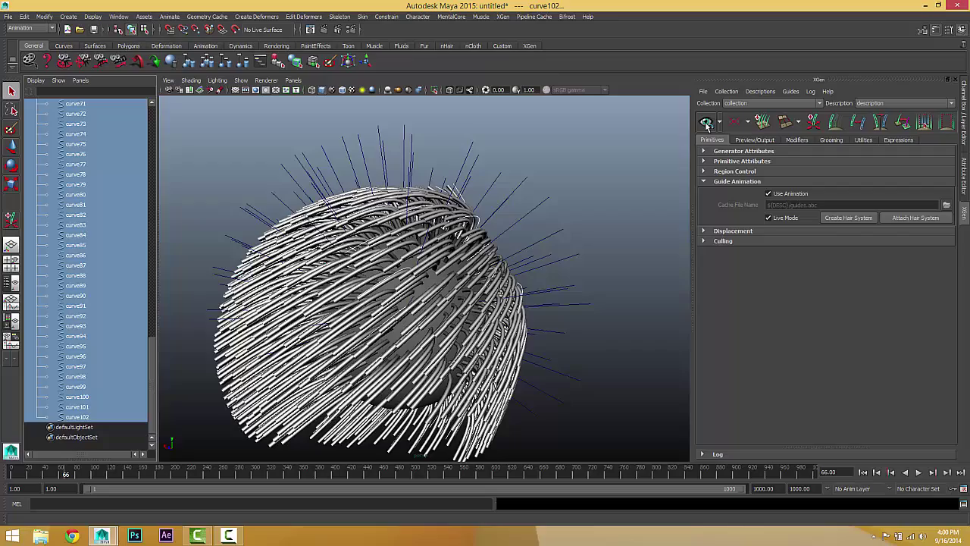
mouse_move(434, 256)
left_mouse_down("alt")
mouse_move(446, 292)
mouse_move(441, 258)
left_mouse_up("alt")
left_click(878, 471)
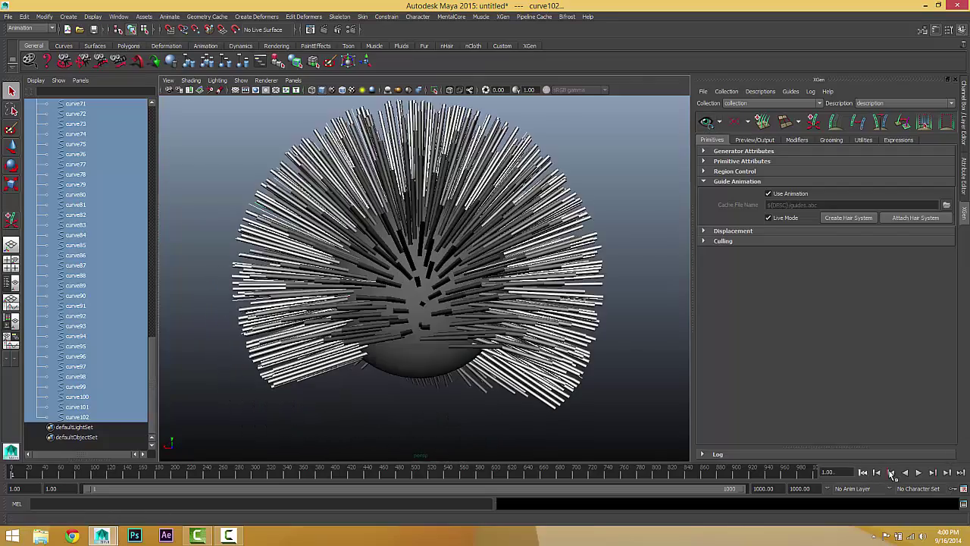
left_click(919, 472)
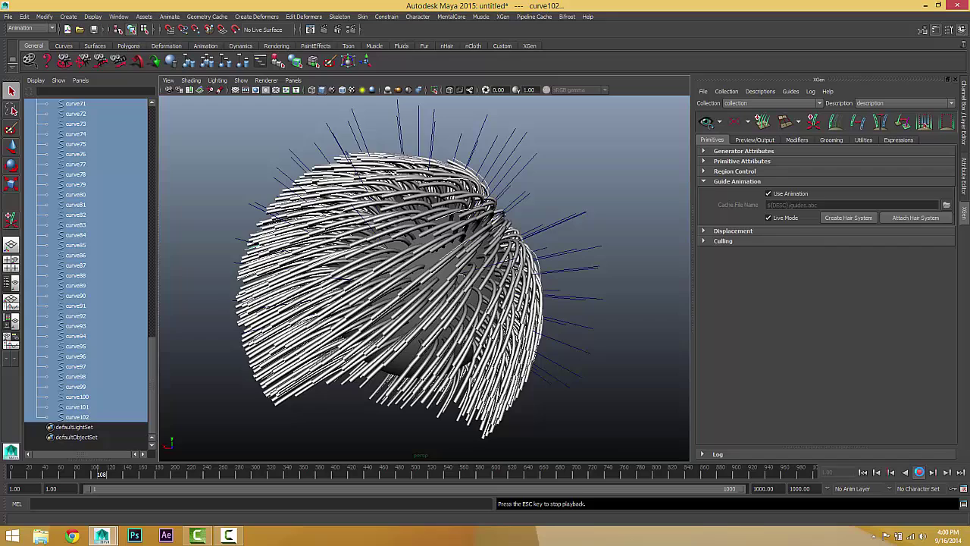
left_click(919, 472)
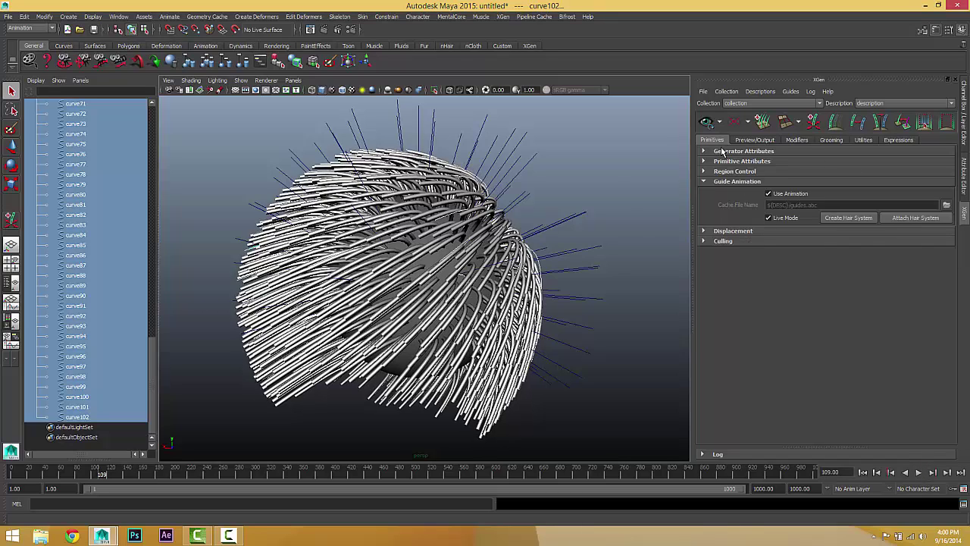
- Set the generator density of the XGen description to 10
left_click(723, 152)
left_click_drag(781, 201, 684, 203)
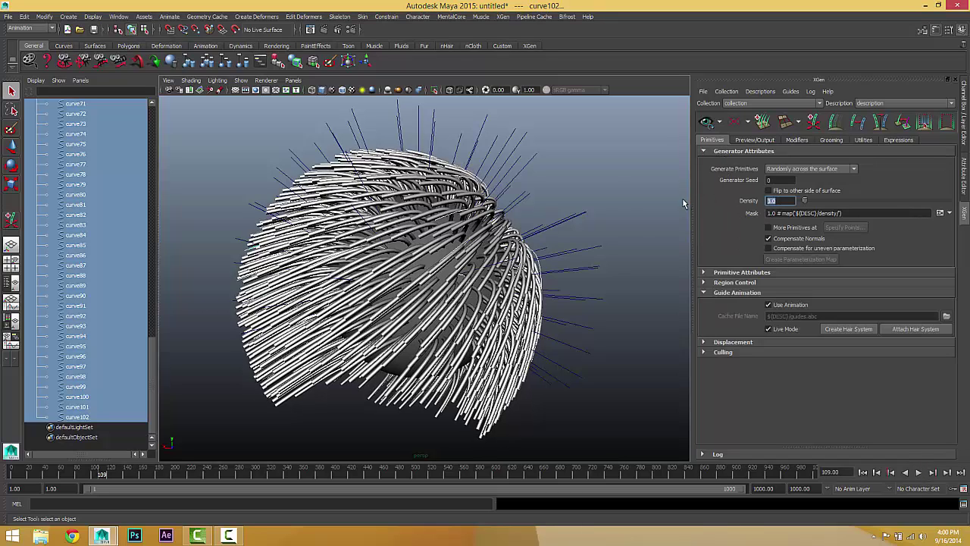
type("10")
key("Return")
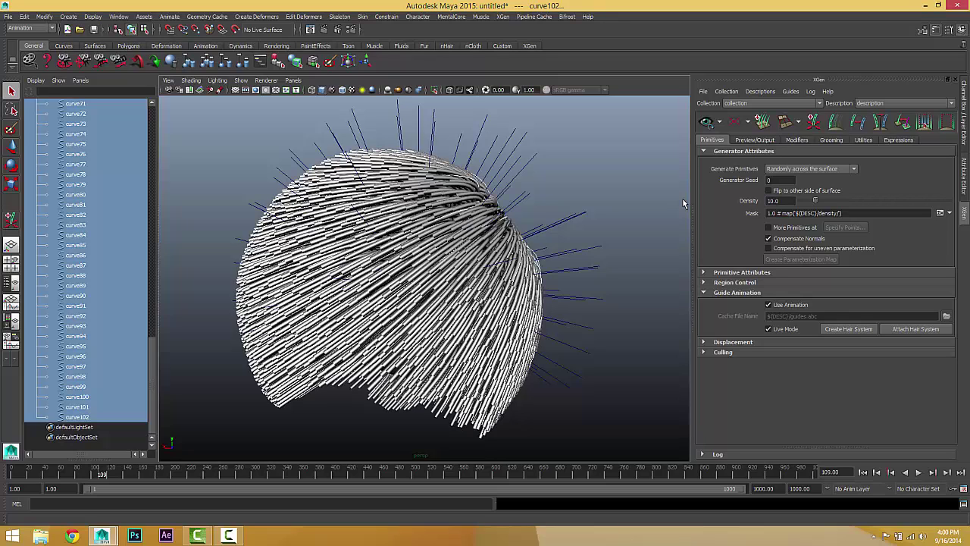
- Set the spline primitives' Width to 0.05, Taper to 0.84 and Taper Start to 0.24
left_click(721, 274)
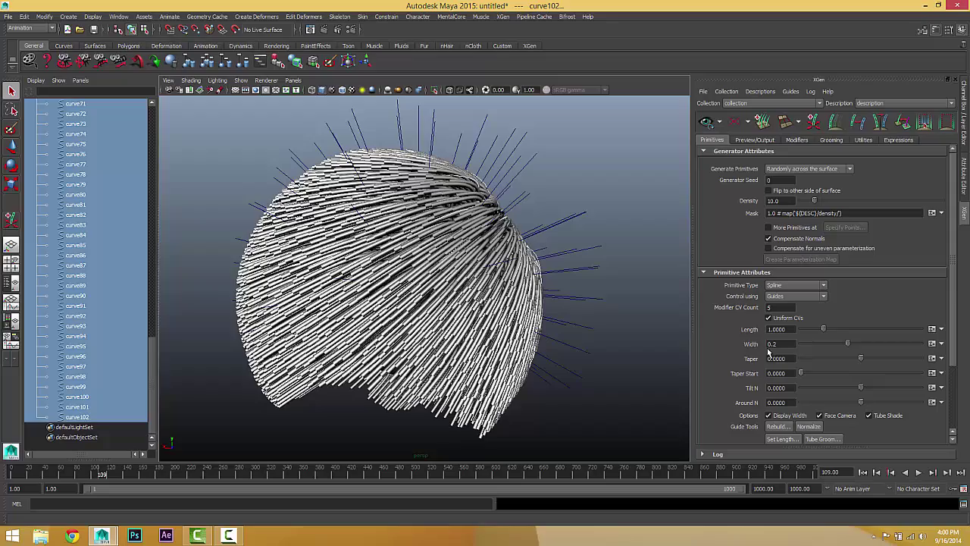
left_click_drag(785, 345, 732, 313)
type("0.05")
key("Return")
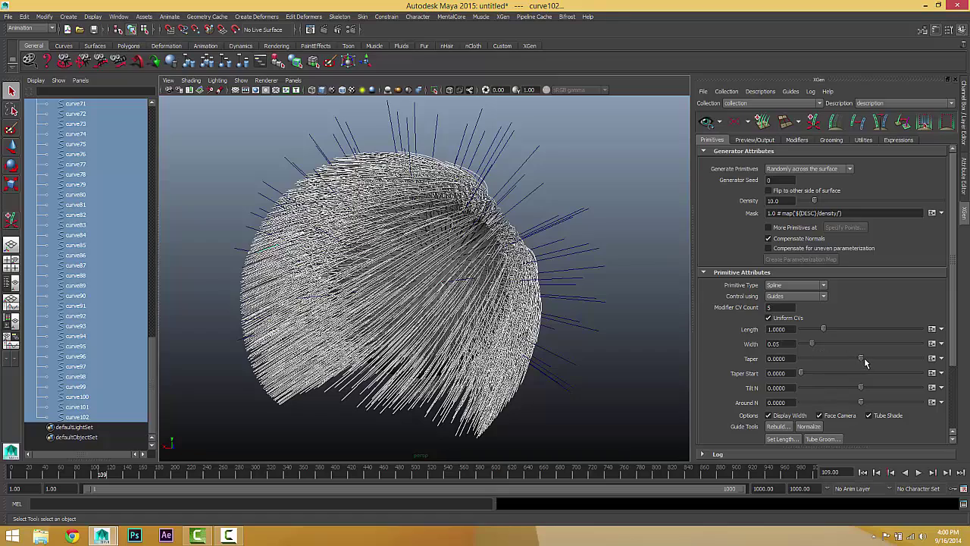
left_click_drag(861, 357, 910, 357)
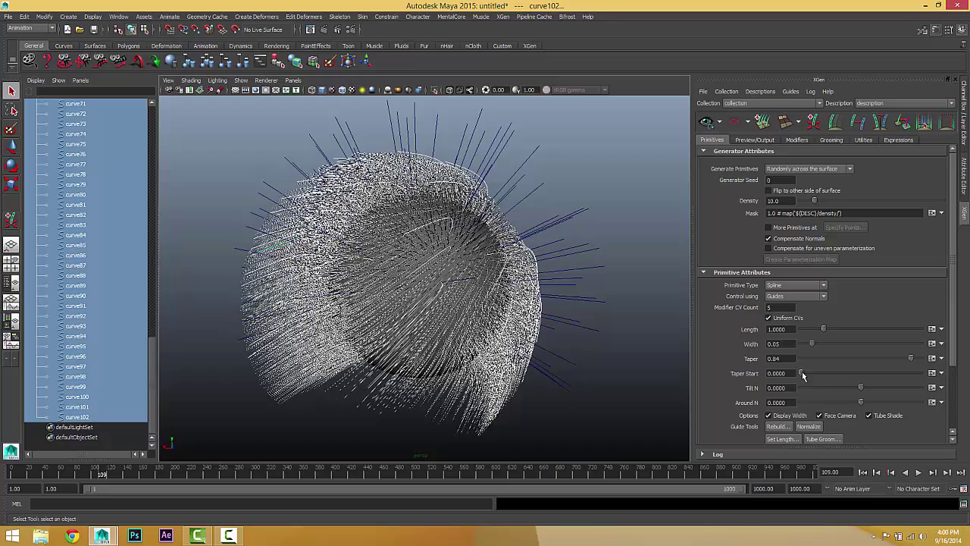
left_click_drag(801, 372, 830, 373)
scroll(744, 377, "down", 3)
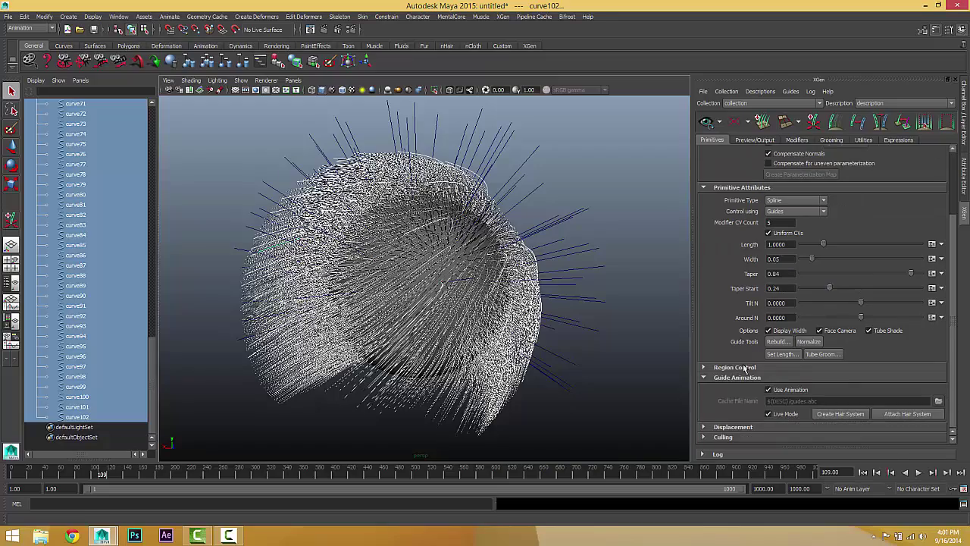
- Play the thin, tapered hair from the first frame twice, stopping each time to view it from another angle
left_click(863, 472)
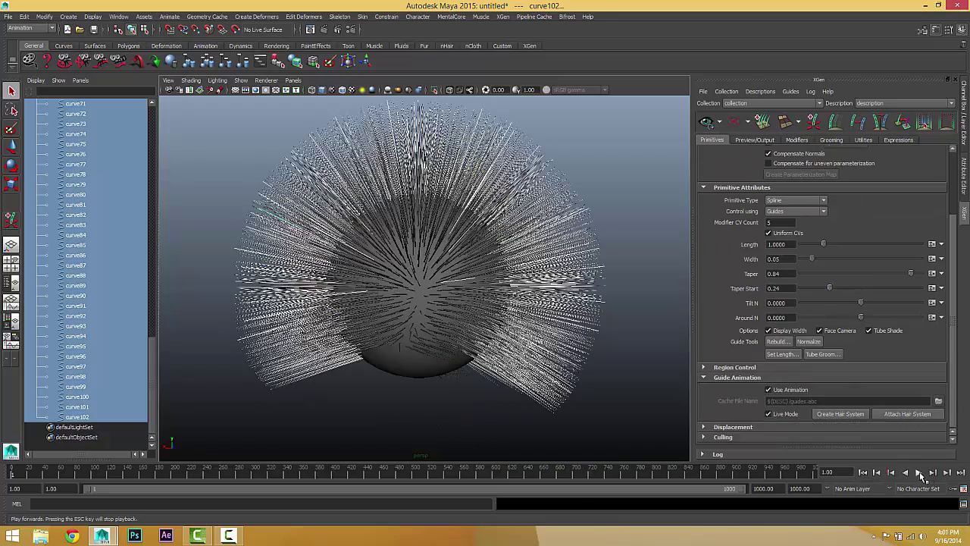
left_click(919, 473)
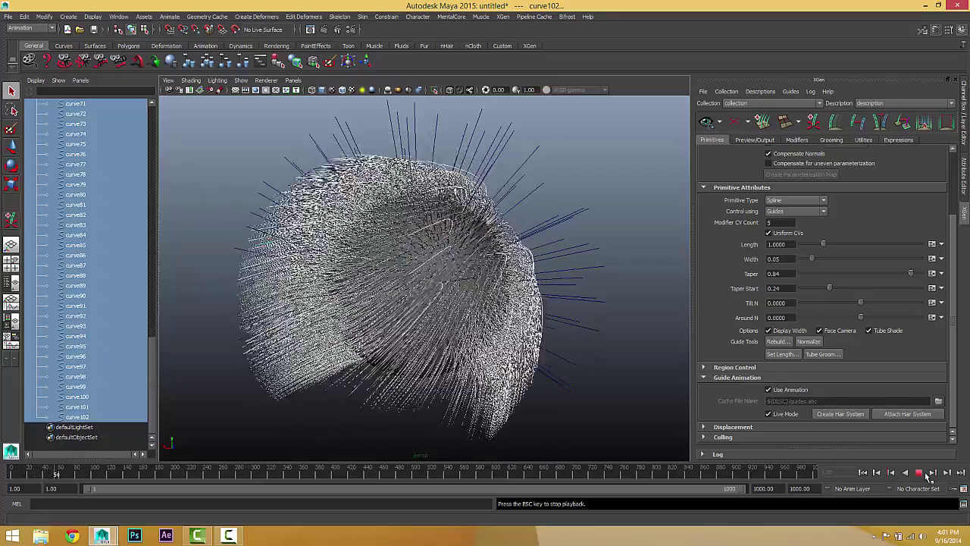
left_click(919, 472)
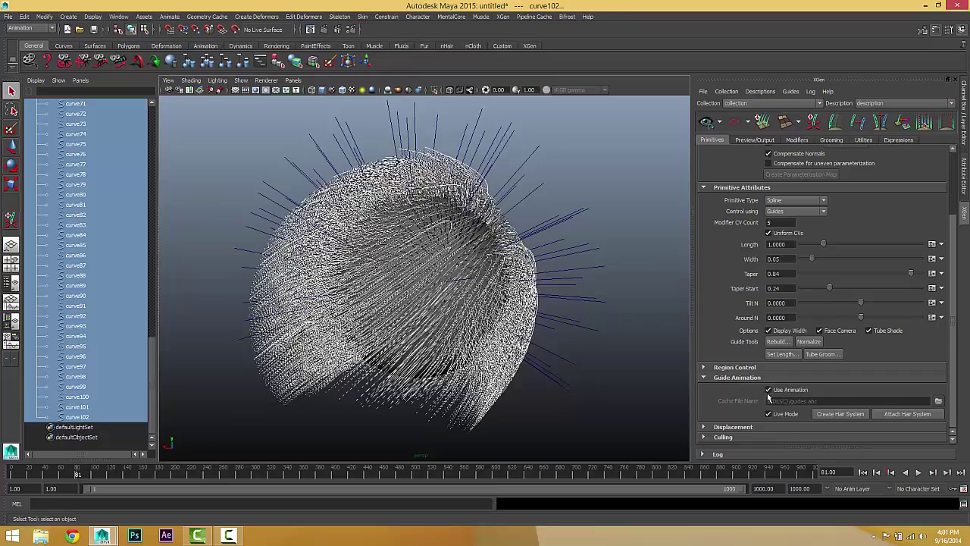
left_click_drag(437, 282, 568, 228, "alt")
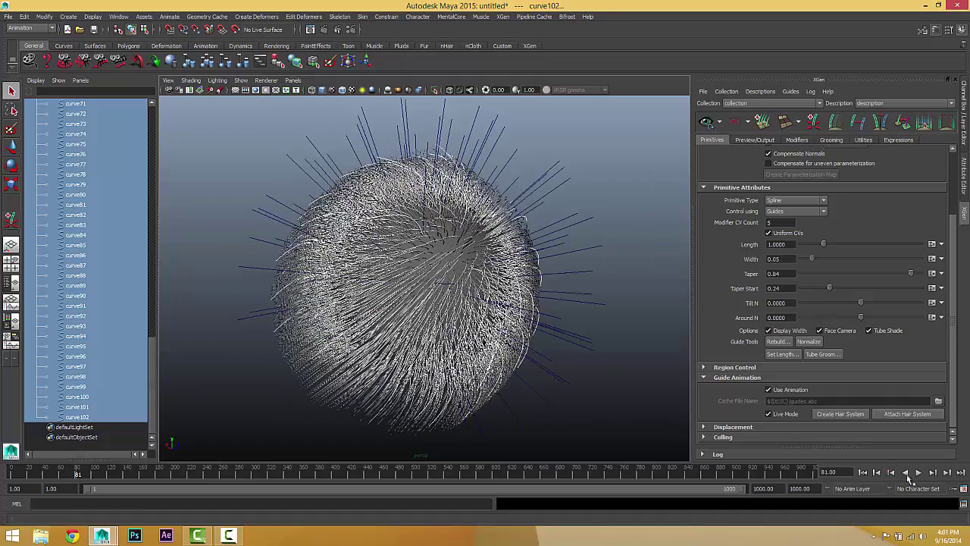
left_click(863, 472)
left_click(919, 472)
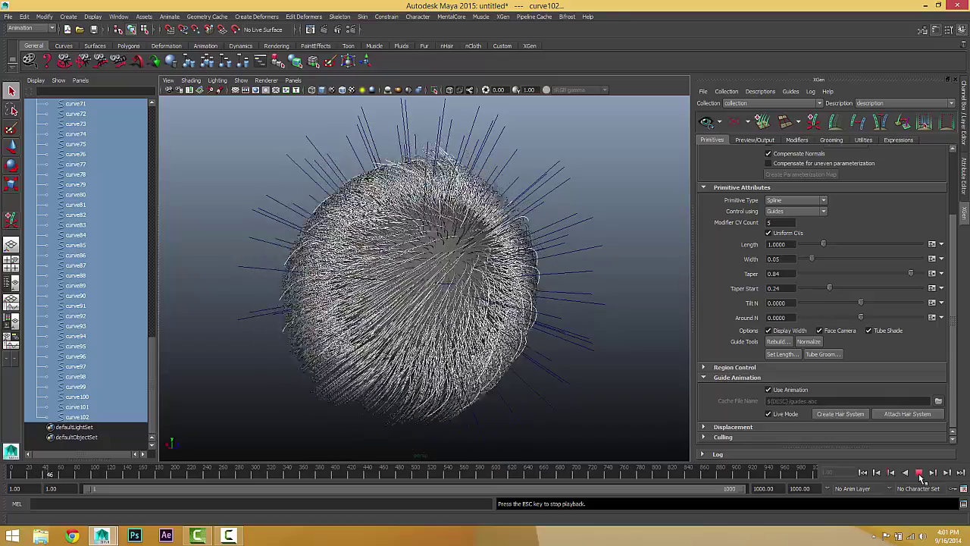
left_click(918, 475)
left_click_drag(426, 338, 356, 266, "alt")
- Set the Start Curve Attract of hairSystem1 to 1
left_click_drag(152, 350, 155, 120)
left_click(71, 185)
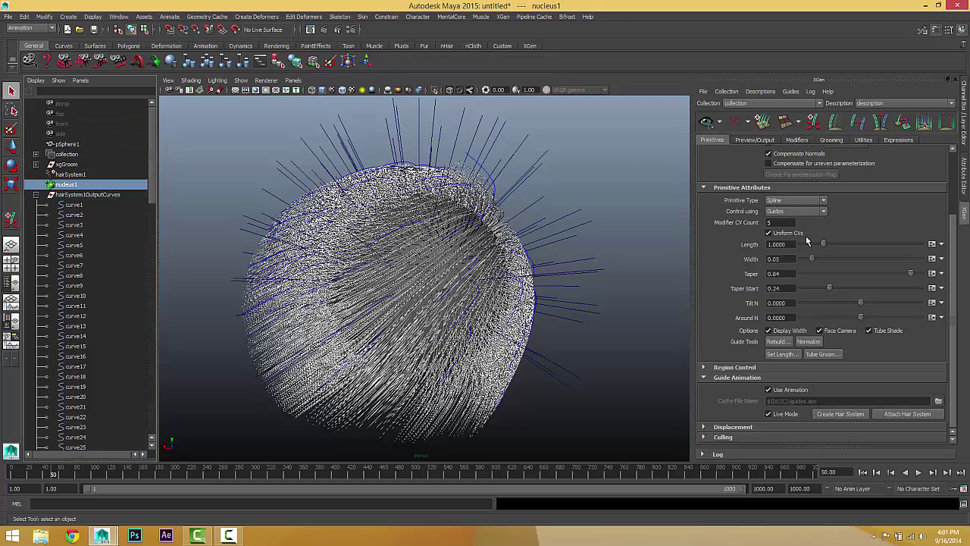
scroll(806, 260, "up", 2)
scroll(786, 335, "down", 2)
left_click(71, 175)
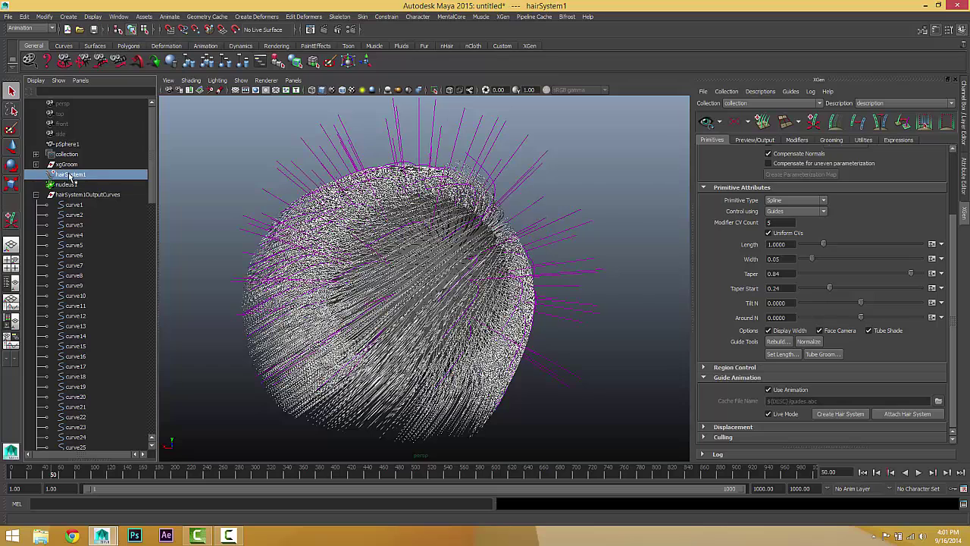
left_click(963, 182)
scroll(843, 284, "up", 2)
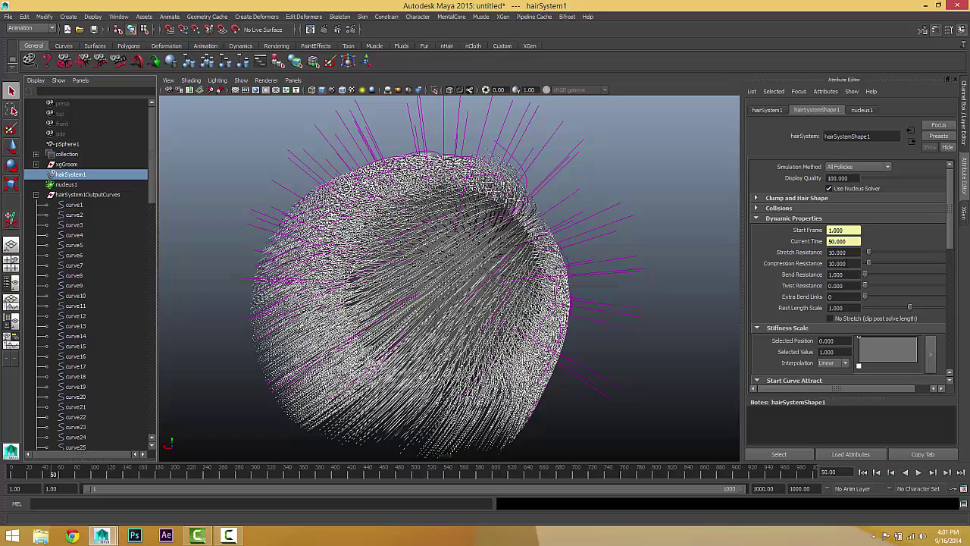
scroll(824, 280, "down", 6)
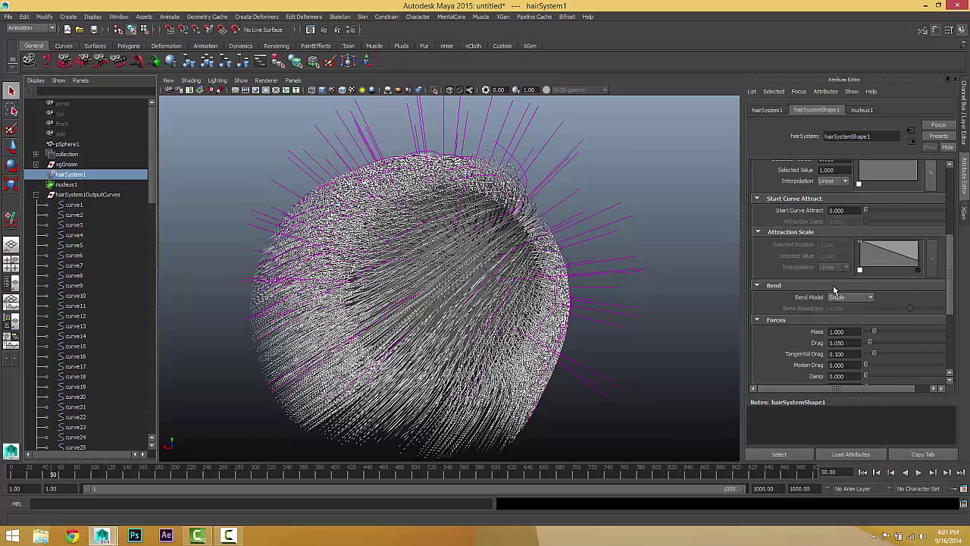
left_click(847, 317)
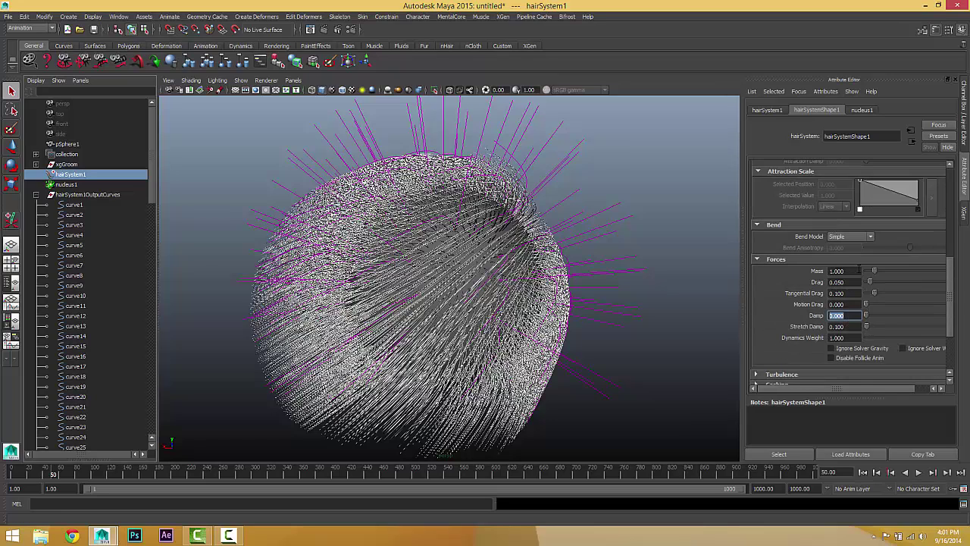
scroll(856, 270, "up", 5)
left_click_drag(485, 250, 513, 260, "alt")
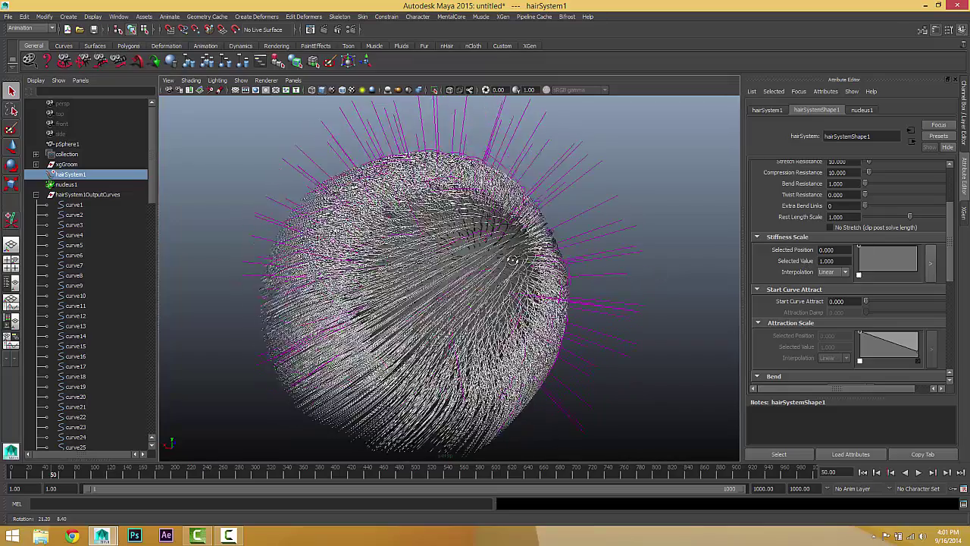
scroll(812, 251, "up", 3)
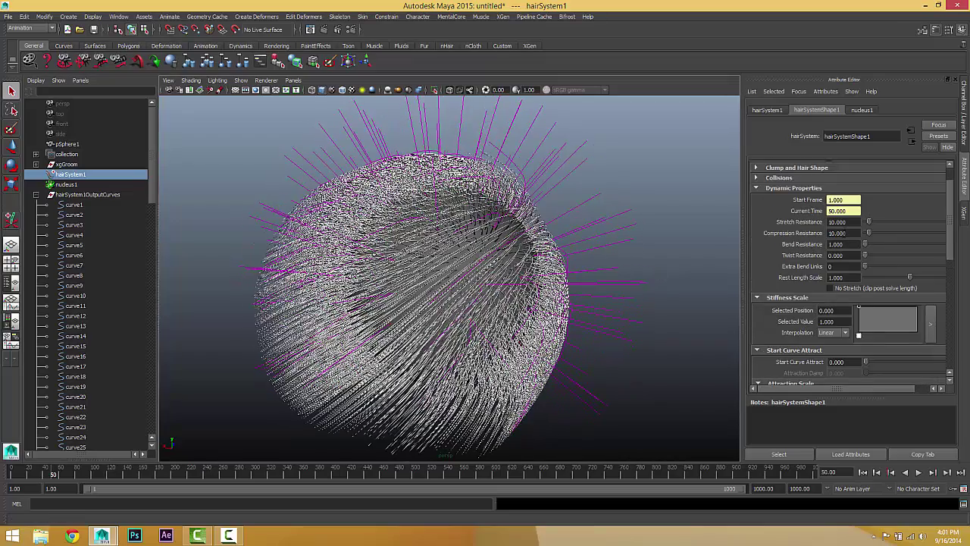
scroll(831, 296, "down", 1)
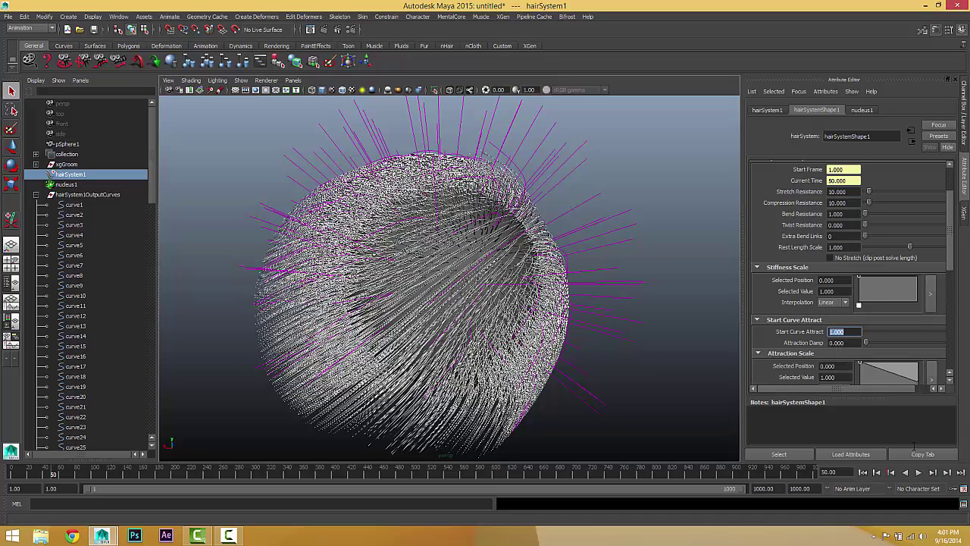
- Play the simulation from the first frame with the start curve attraction active, stopping it at frame 37
left_click(863, 472)
left_click(918, 472)
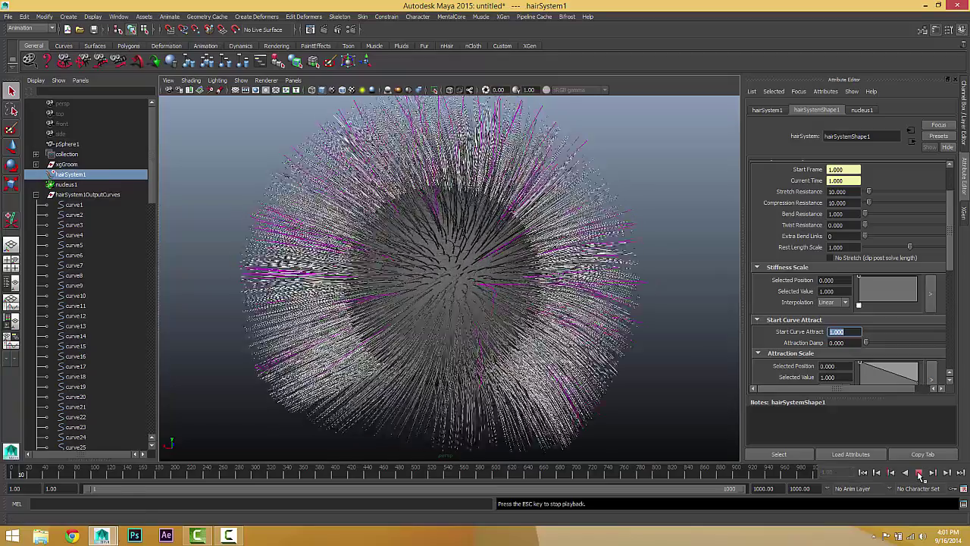
left_click(919, 472)
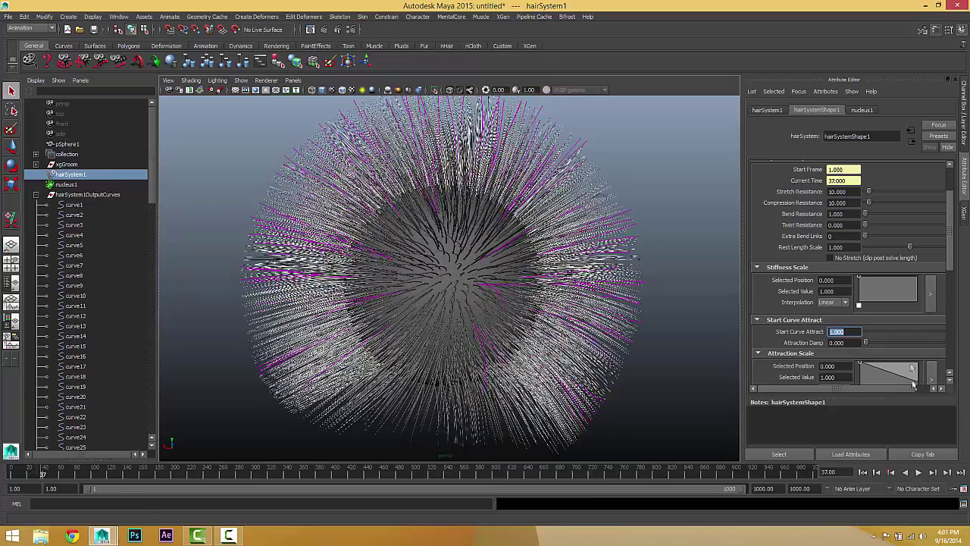
- Restore the previous Start Curve Attract value of hairSystem1 and replay the hair from the first frame, stopping at frame 25
key("Return")
scroll(823, 343, "down", 5)
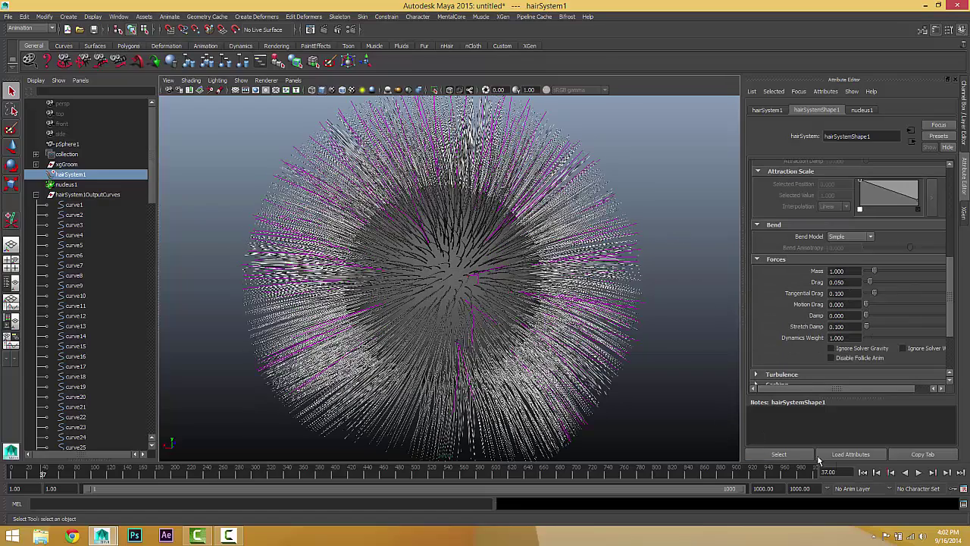
left_click(863, 472)
left_click(916, 472)
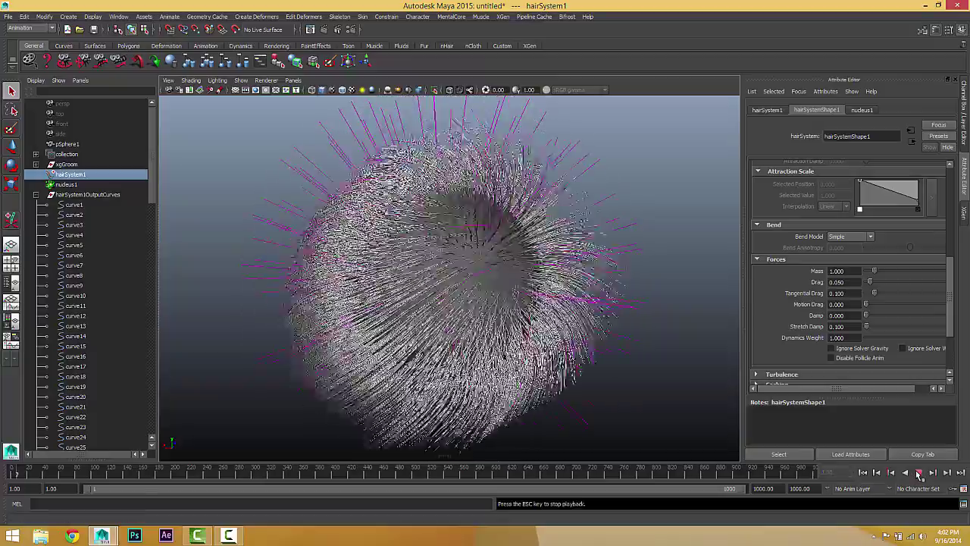
left_click(916, 471)
mouse_move(561, 288)
left_mouse_down("alt")
mouse_move(611, 291)
mouse_move(562, 266)
mouse_move(574, 285)
left_mouse_up("alt")
- Switch to the nDynamics menu set and make pSphere1 a passive collider
left_click_drag(460, 276, 535, 246, "alt")
left_click(511, 232)
left_click(31, 28)
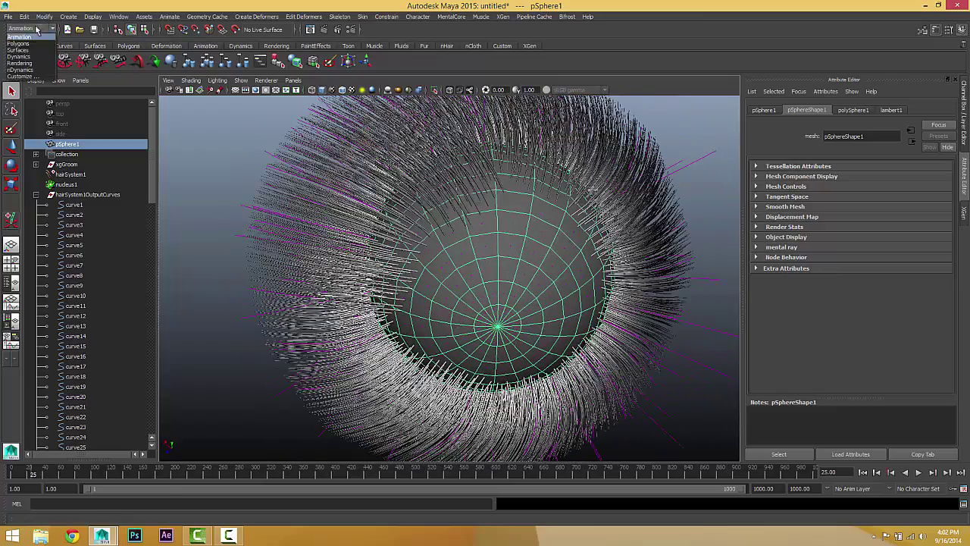
left_click(23, 70)
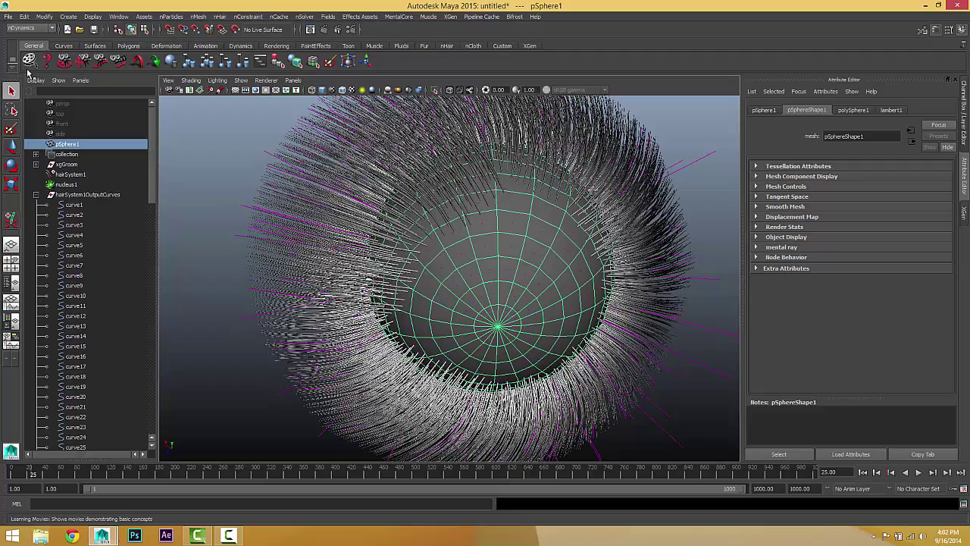
left_click(198, 17)
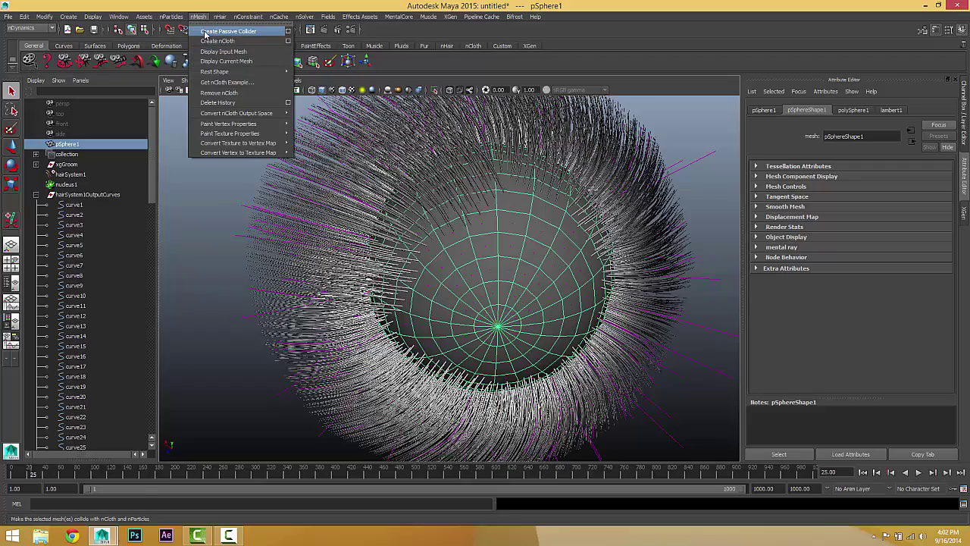
left_click(205, 32)
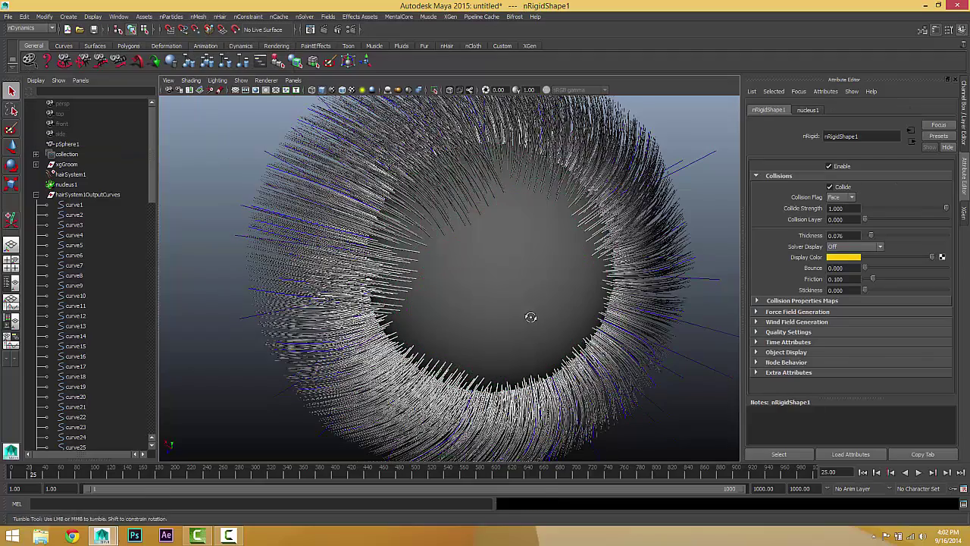
- Play the simulation with the colliding sphere from the first frame, inspecting the hair from several angles, and stop at frame 94
left_click(863, 473)
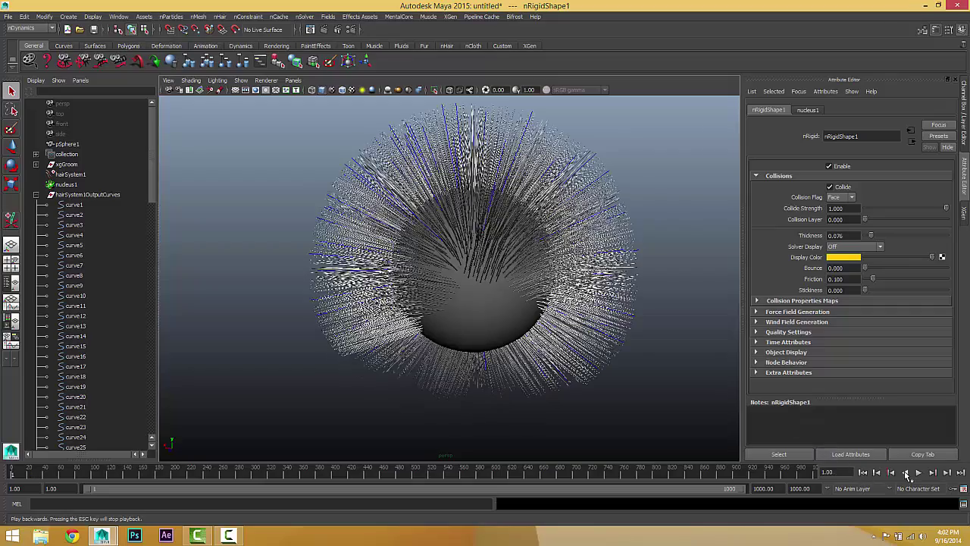
left_click(920, 473)
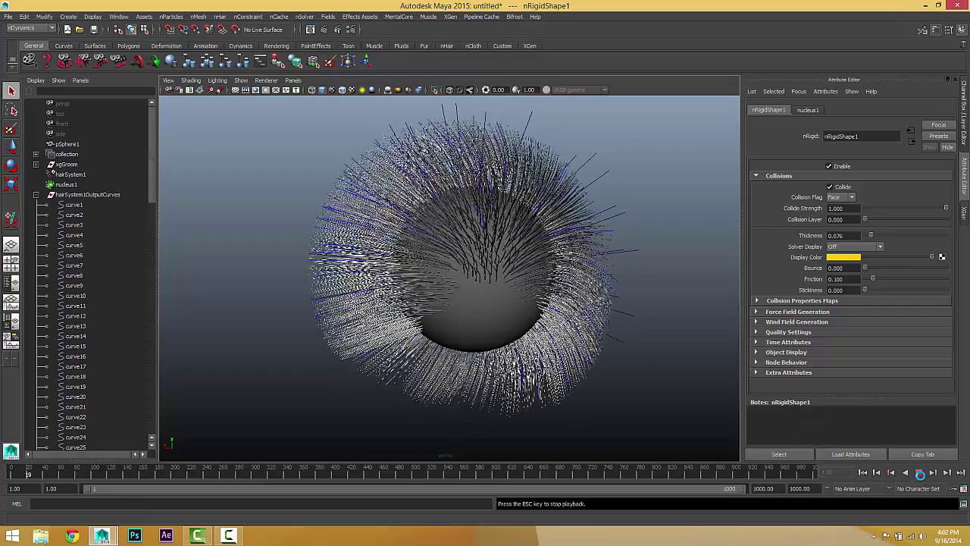
left_click_drag(612, 347, 604, 300, "alt")
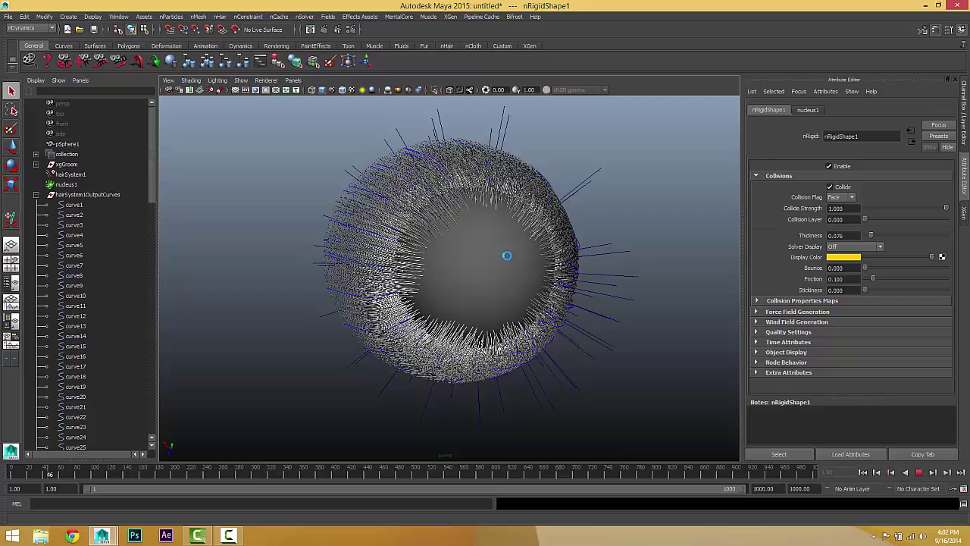
left_click_drag(434, 247, 498, 356, "alt")
left_click(918, 471)
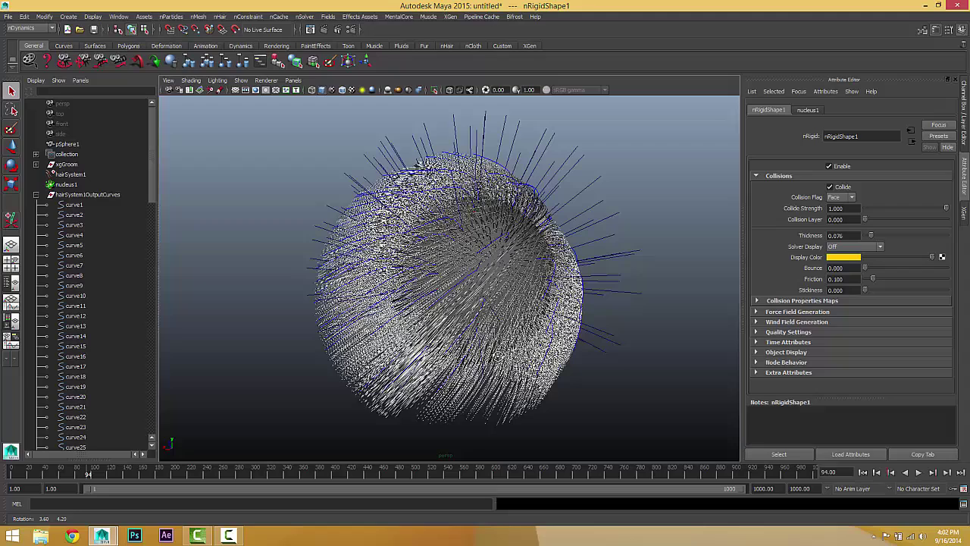
- Set the Wind Speed of nucleus1 to 1000 and its Gravity to 100
left_click(63, 185)
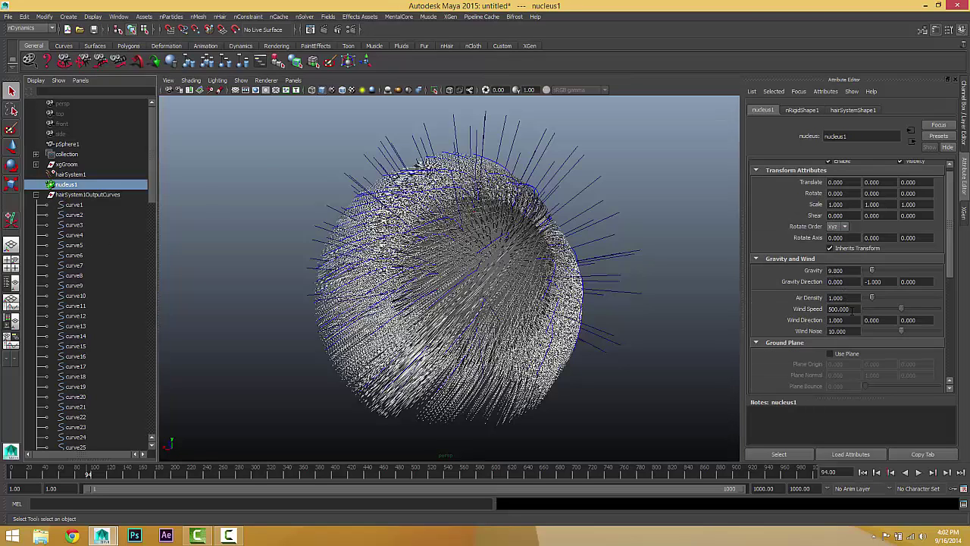
type("1000")
key("Return")
double_click(841, 270)
type("100")
key("Return")
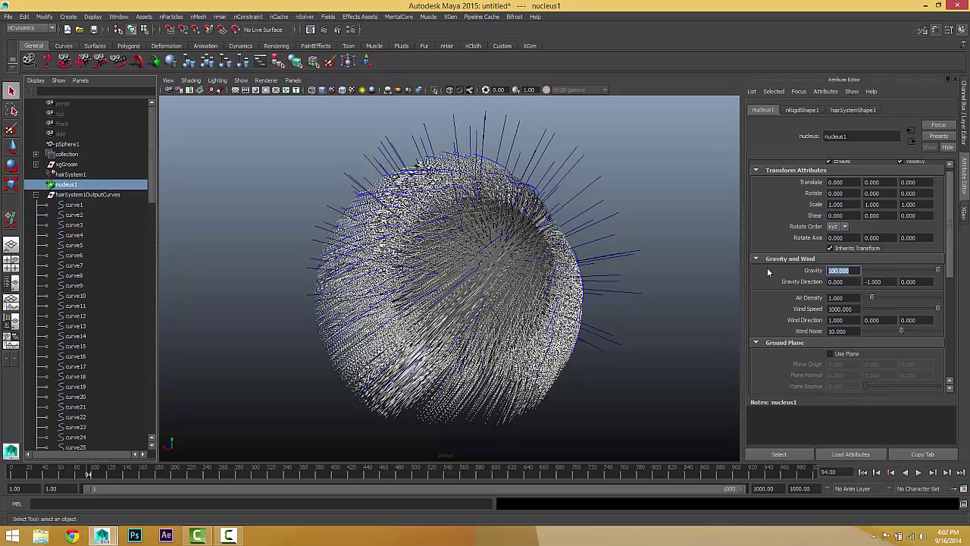
- Play the hair under the stronger wind and gravity from the start, stopping it at frame 28
left_click(877, 472)
left_click(919, 472)
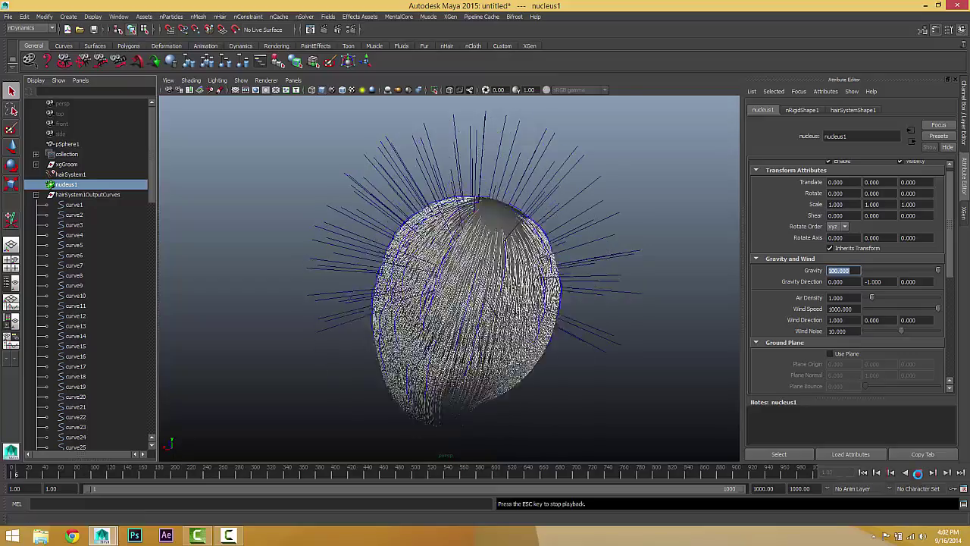
left_click(919, 472)
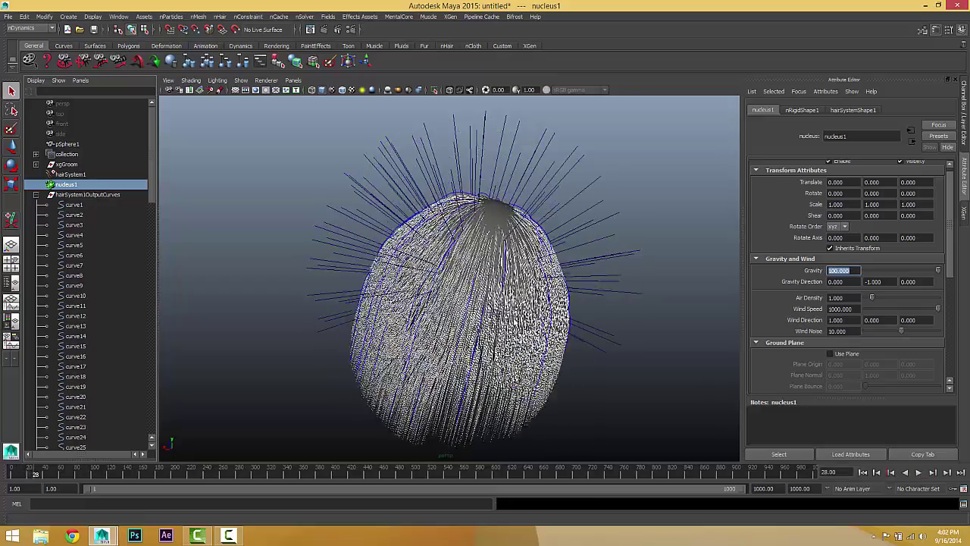
- Inspect the windblown hair up close and clear its XGen preview from the sphere
left_click_drag(517, 325, 467, 305, "alt")
right_click_drag(467, 305, 629, 327, "alt")
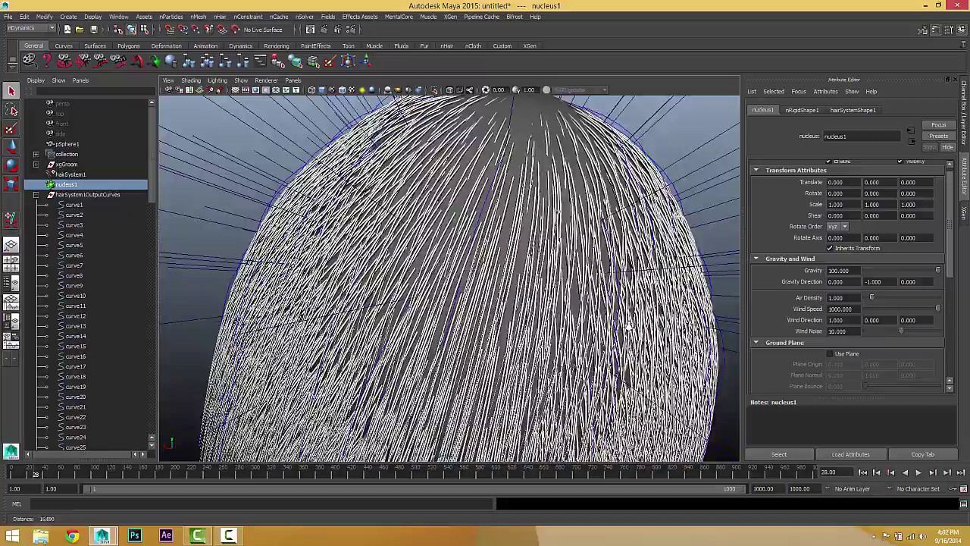
left_click_drag(629, 327, 417, 306, "alt")
left_click_drag(510, 195, 702, 188, "alt")
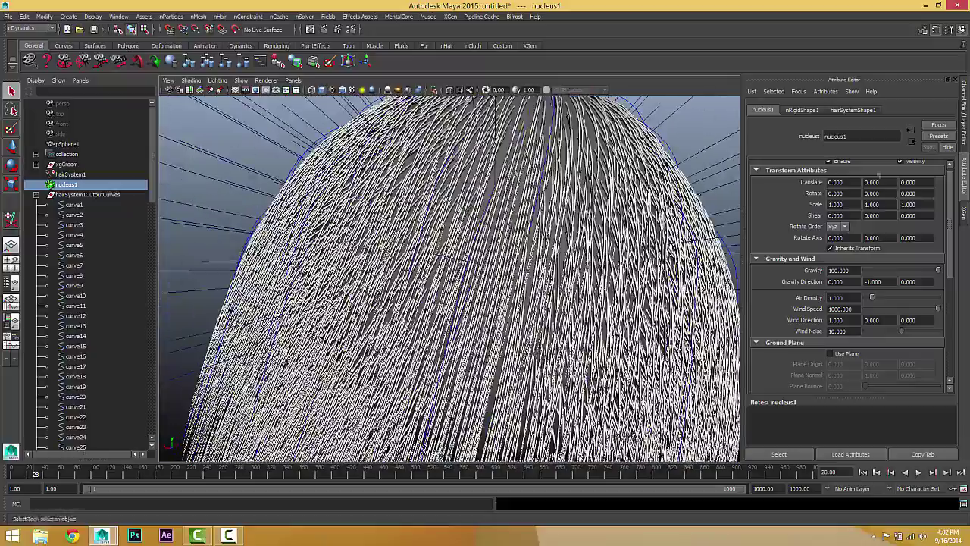
left_click(964, 216)
left_click(733, 123)
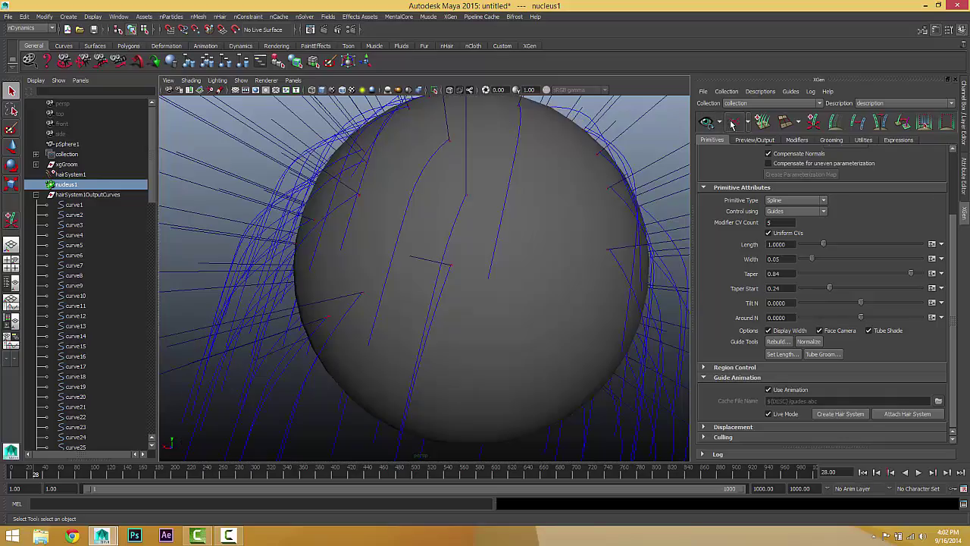
- Play the simulation with only the guide curves displayed, stop it, and return to frame 1
left_click_drag(558, 191, 506, 226, "alt")
right_click_drag(506, 226, 438, 231, "alt")
left_click(918, 472)
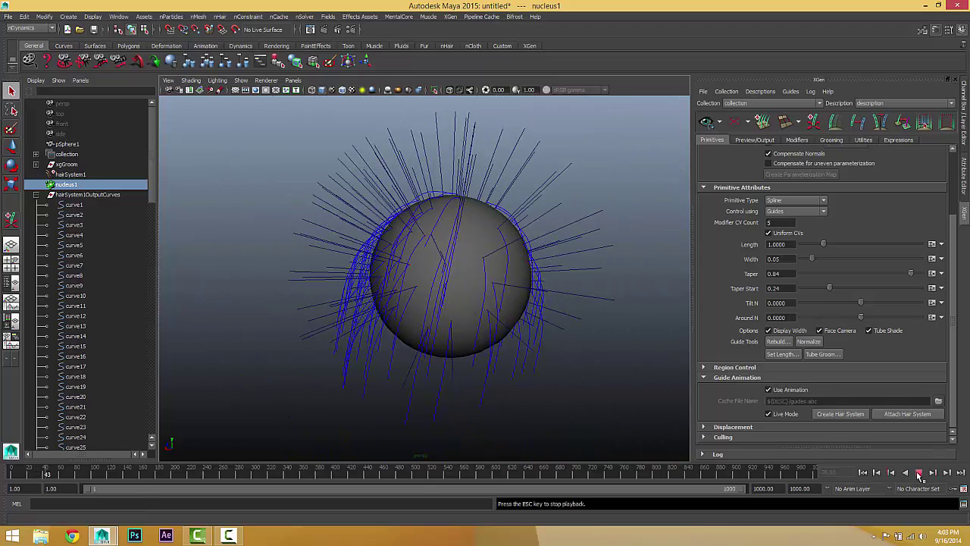
left_click(892, 473)
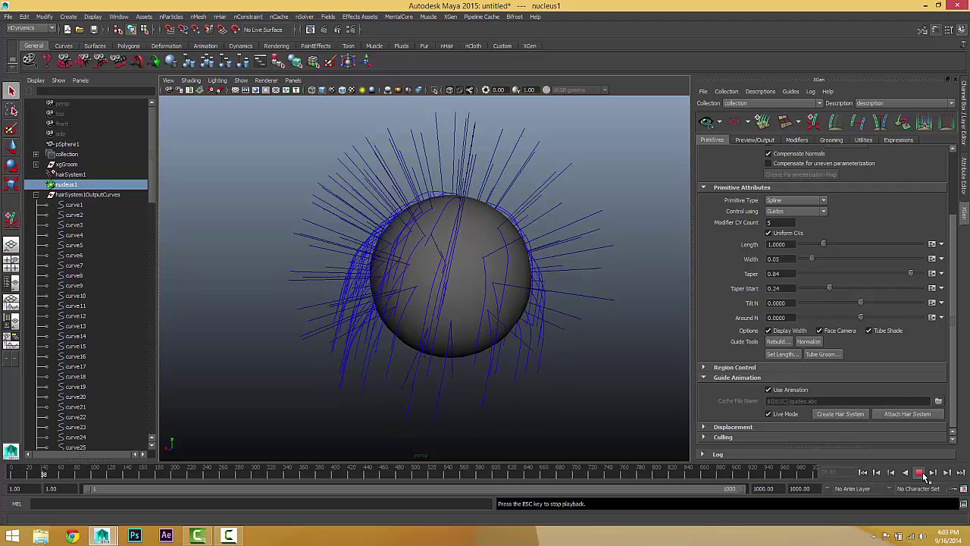
left_click(863, 472)
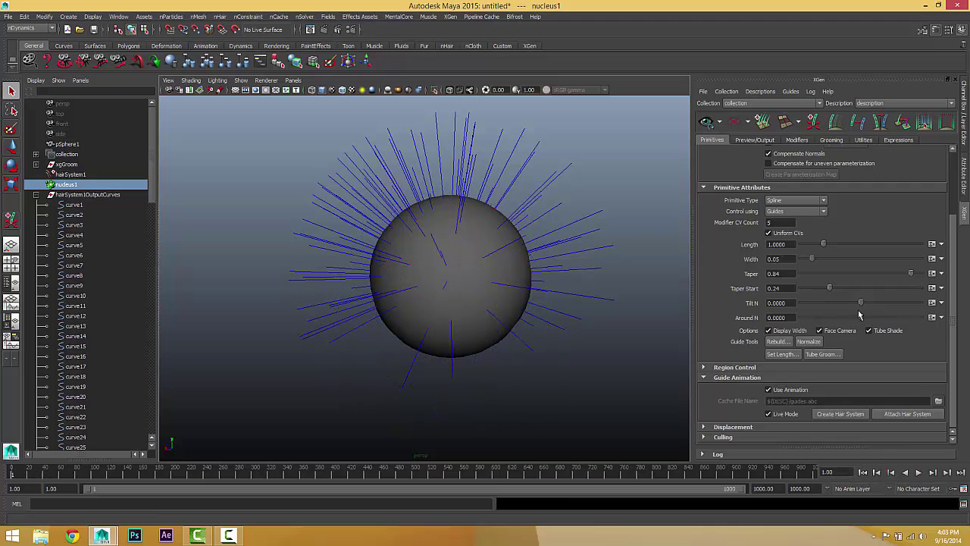
- Set nucleus1's Gravity to 9.8, Wind Speed to 300 and Wind Noise to 100
left_click(68, 175)
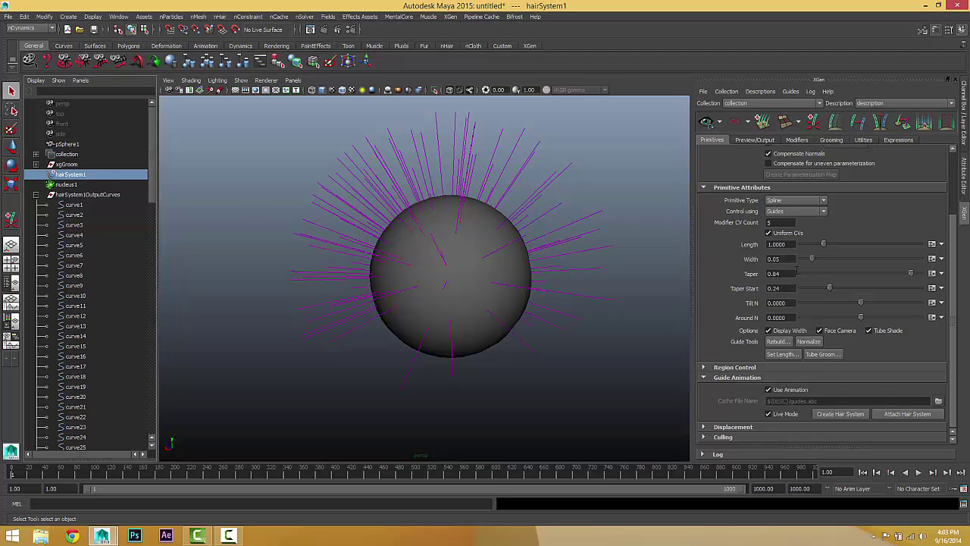
left_click(965, 179)
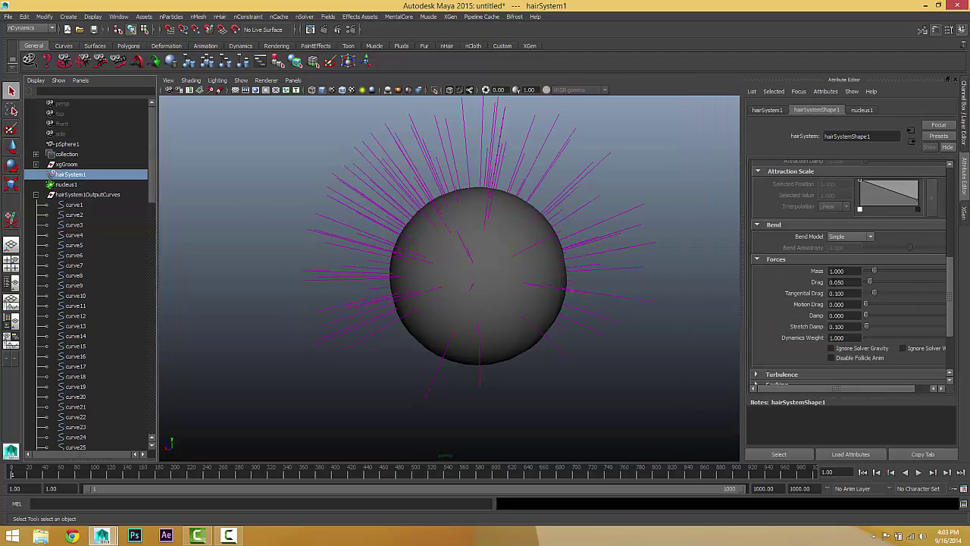
left_click(66, 185)
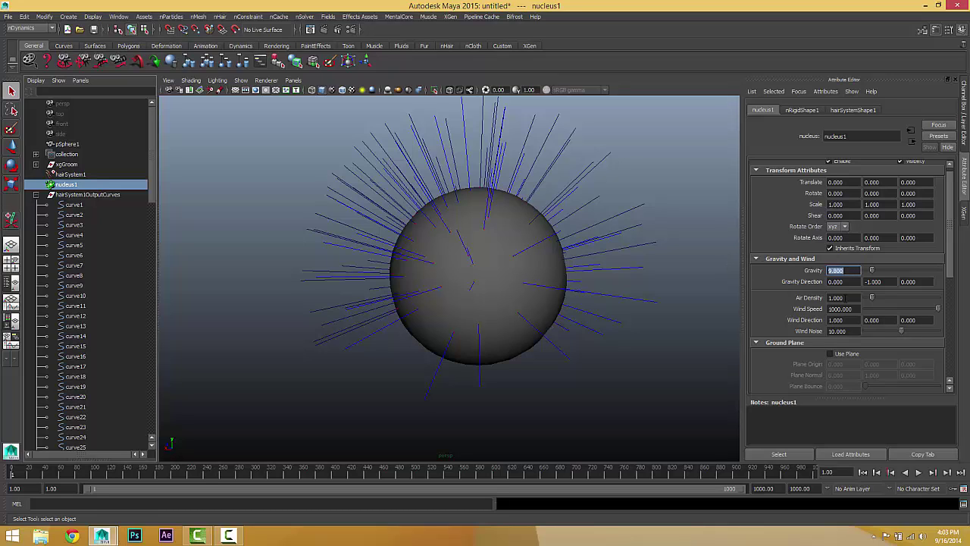
left_click_drag(851, 310, 767, 270)
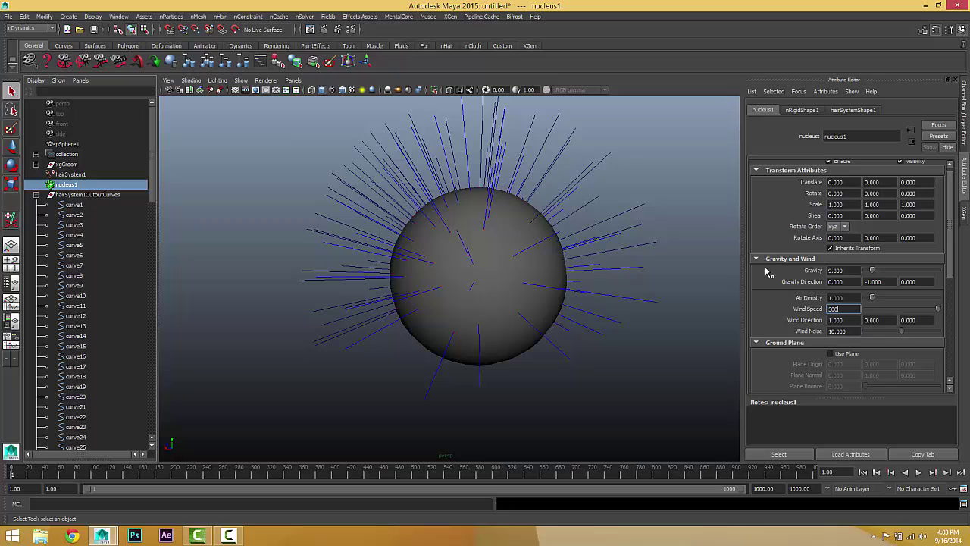
left_click(835, 332)
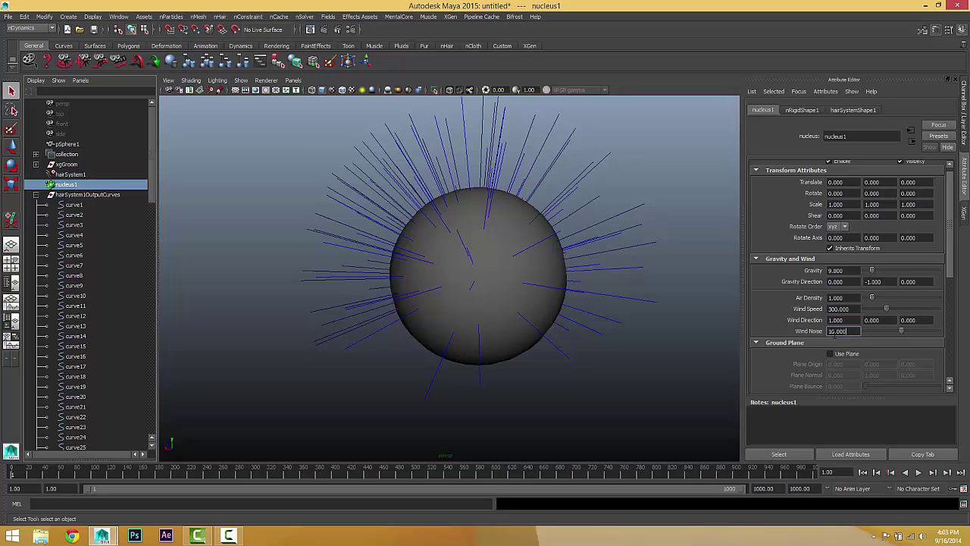
type("100")
key("Return")
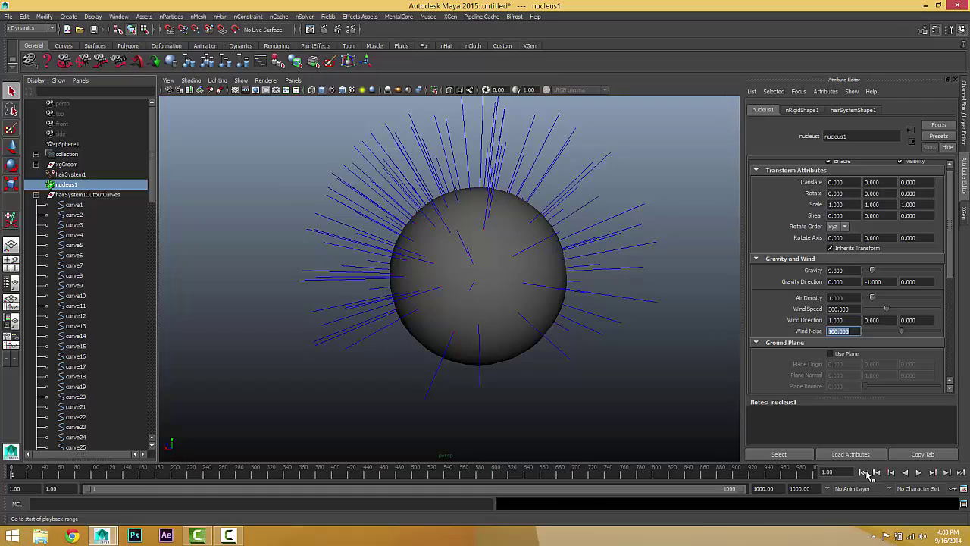
- Play the guide curves under the revised nucleus forces, stop at frame 63 and inspect them from another angle
left_click(919, 472)
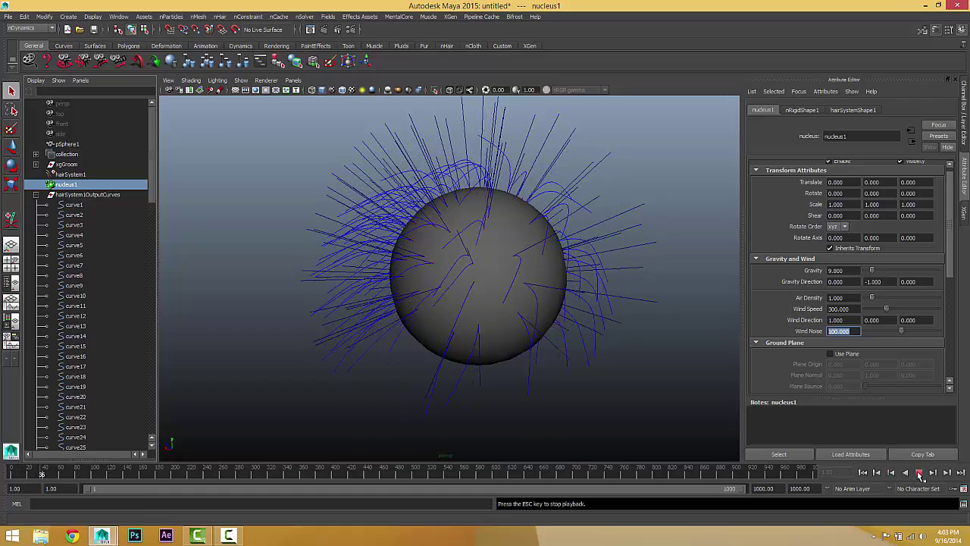
left_click(919, 473)
left_click_drag(552, 301, 493, 303, "alt")
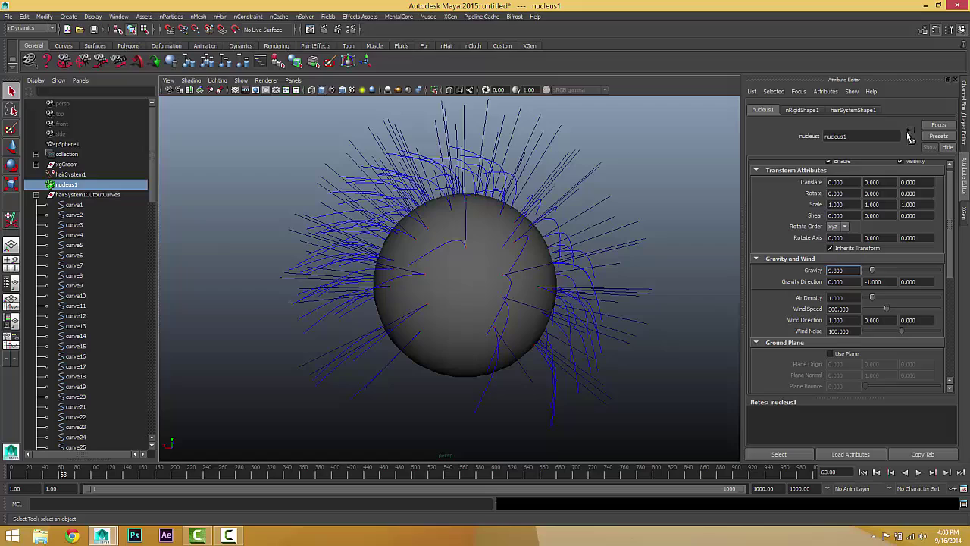
- Update the XGen hair preview, play the simulation from the first frame and stop it at frame 76
left_click(963, 219)
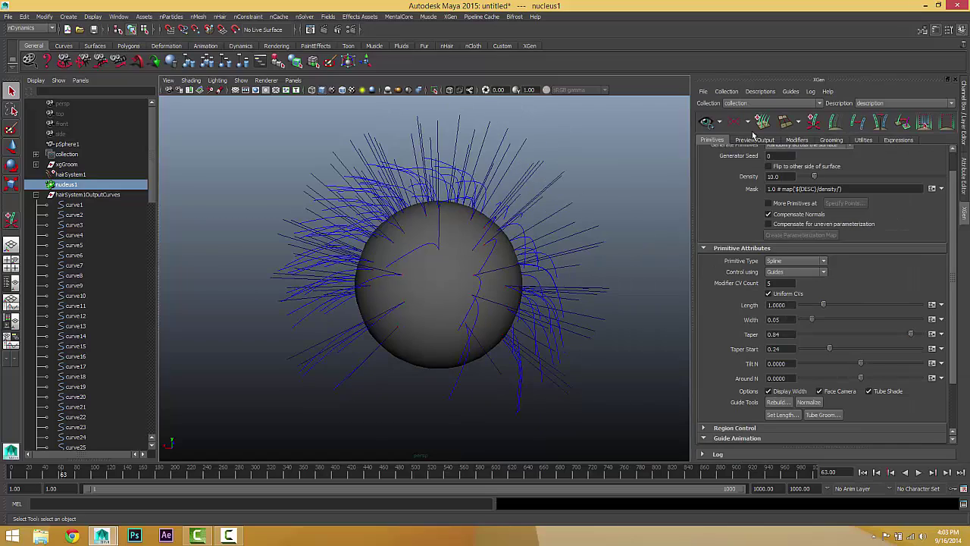
left_click_drag(394, 258, 451, 144, "alt")
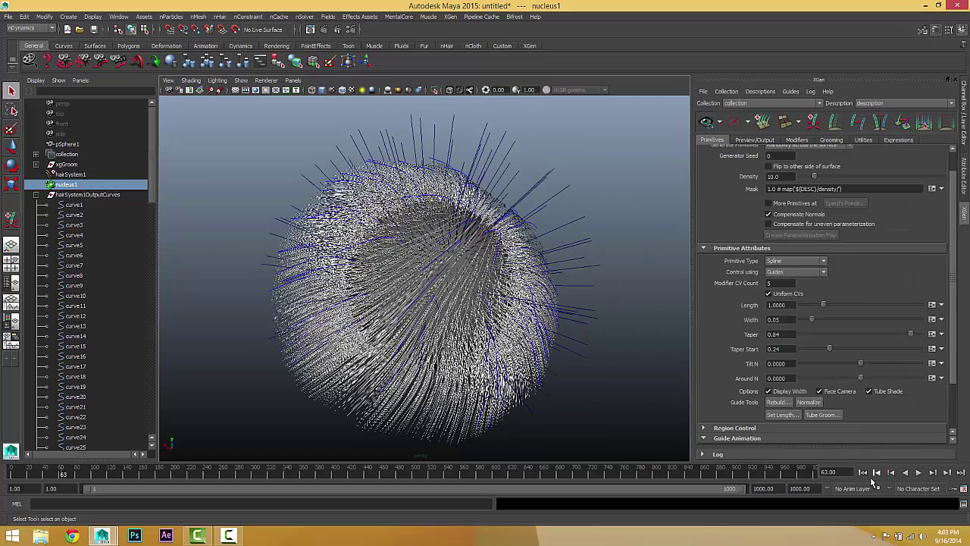
left_click(863, 472)
left_click(919, 473)
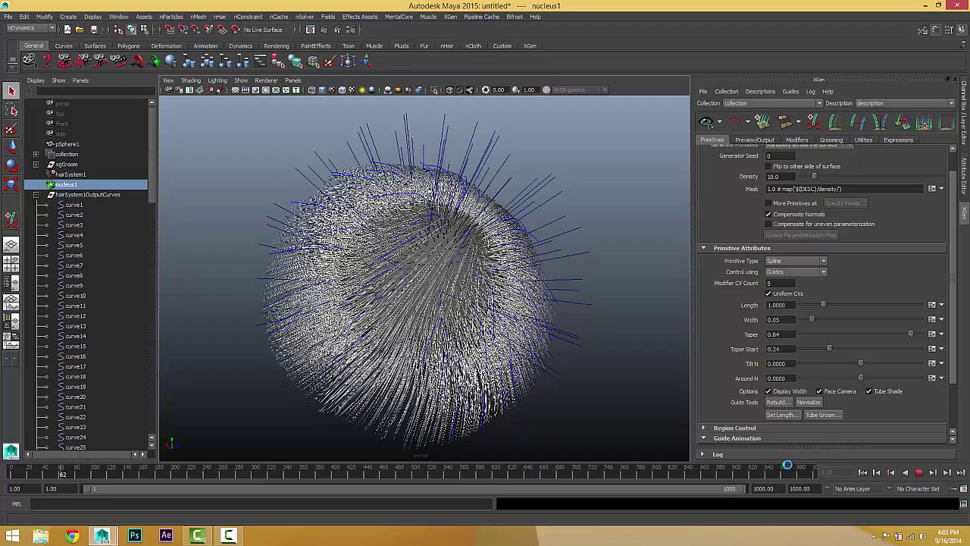
left_click(918, 472)
left_click_drag(552, 390, 598, 379, "alt")
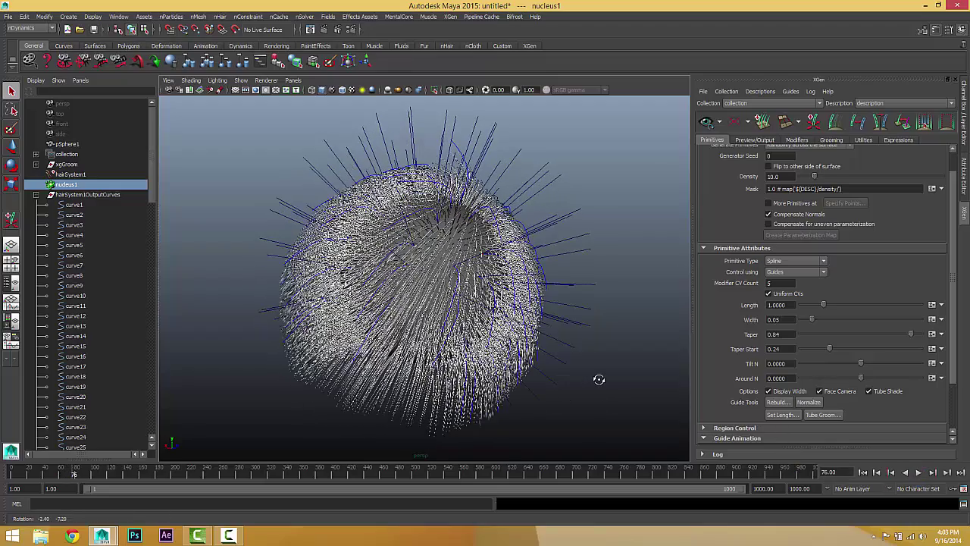
- Examine the Guide Animation settings and the hair's shape at frame 76 from several angles
scroll(792, 326, "down", 3)
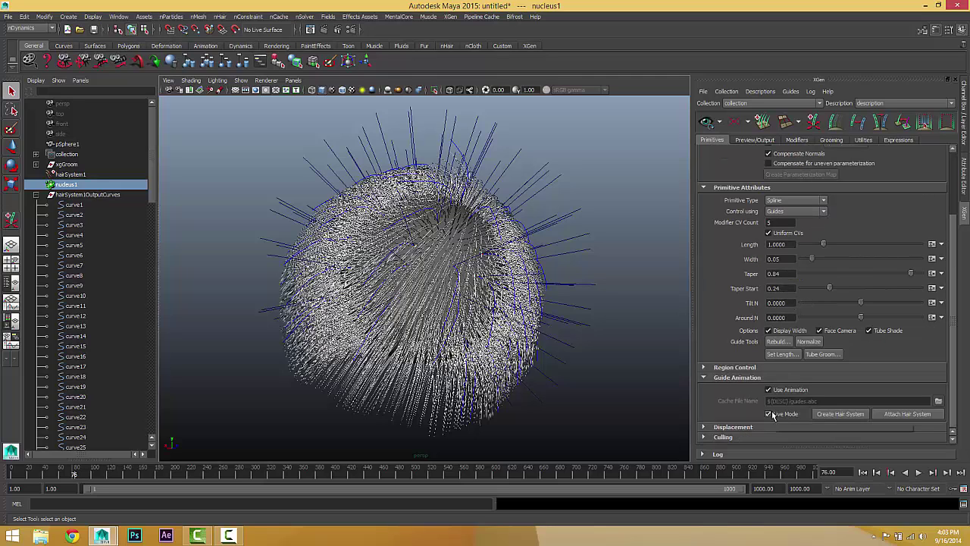
left_click_drag(493, 262, 556, 322, "alt")
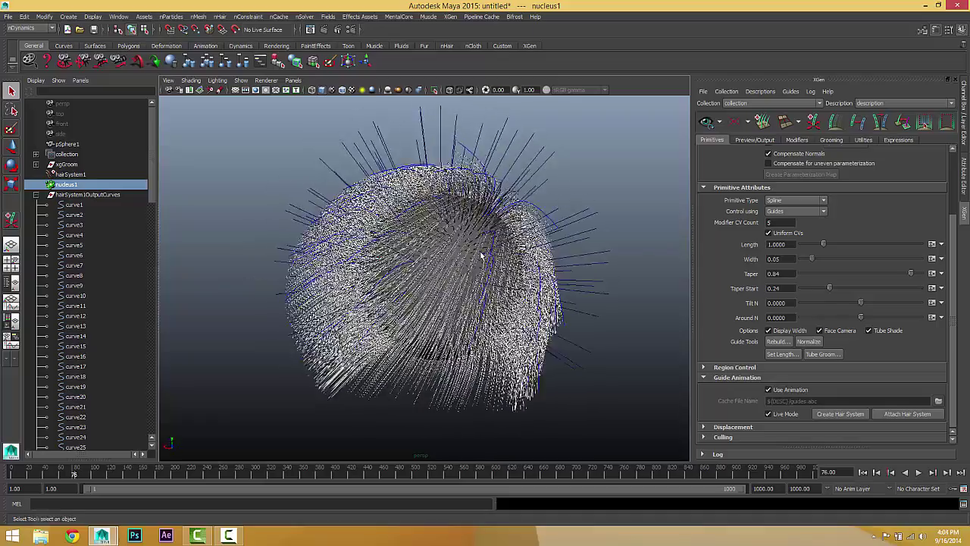
scroll(481, 256, "up", 2)
scroll(478, 260, "down", 2)
mouse_move(521, 250)
middle_mouse_down("alt")
mouse_move(477, 259)
mouse_move(537, 251)
mouse_move(527, 263)
middle_mouse_up("alt")
scroll(477, 260, "up", 1)
scroll(537, 251, "up", 1)
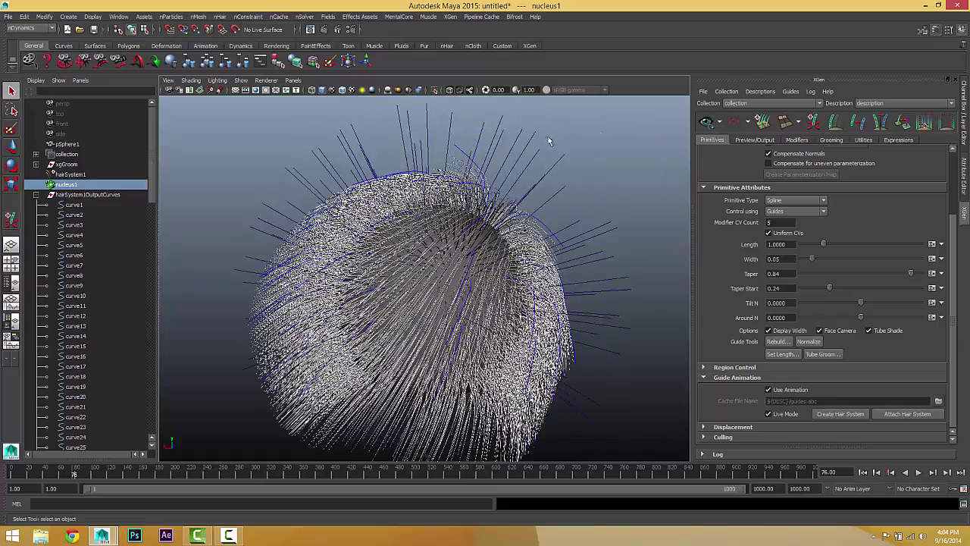
- Review the Make Curves Dynamic options used to create the hair system, and close them without applying
left_click(440, 147)
left_click_drag(439, 147, 595, 229, "alt")
mouse_move(407, 202)
left_mouse_down("alt")
mouse_move(345, 206)
mouse_move(402, 204)
left_mouse_up("alt")
left_click(839, 414)
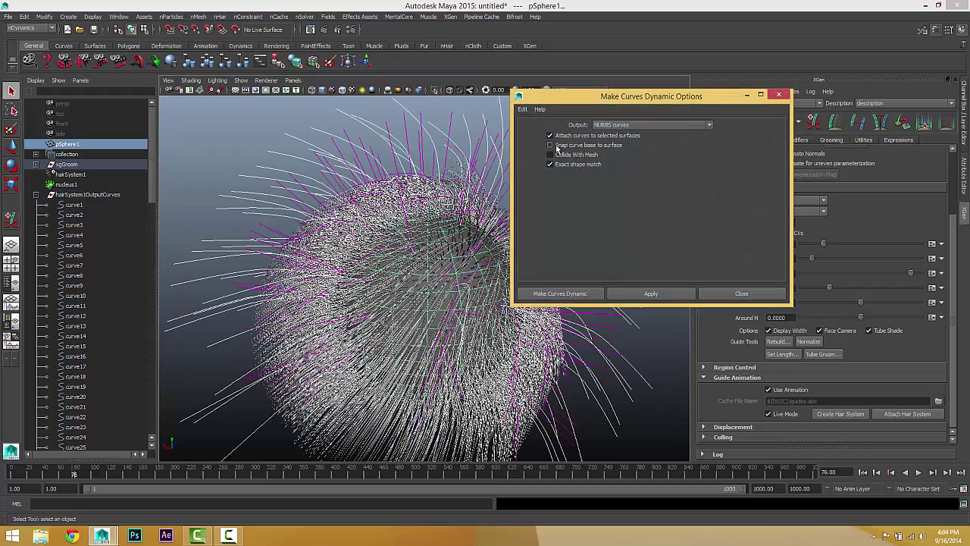
left_click(741, 295)
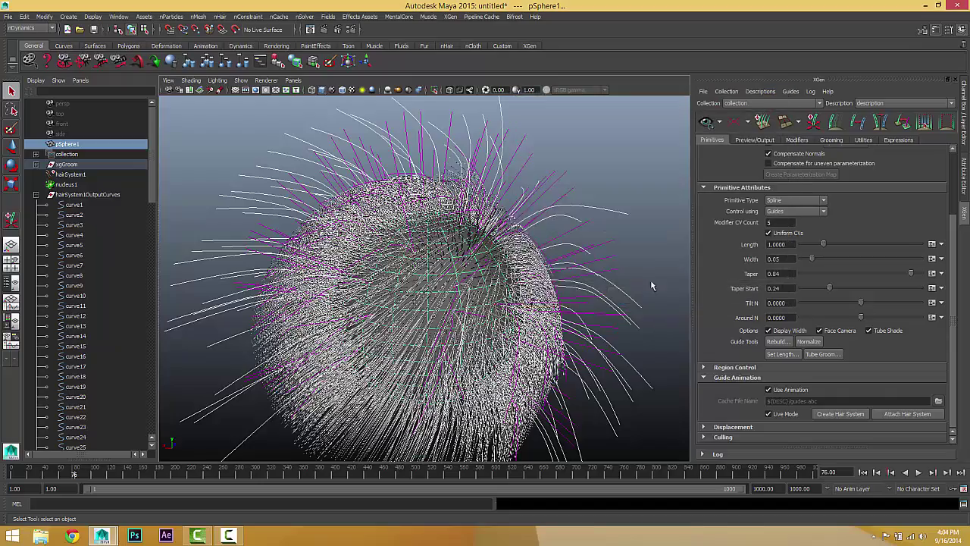
- Select all output curves of hairSystem1, from curve1 to curve102
left_click_drag(606, 280, 507, 228, "alt")
scroll(597, 278, "down", 3)
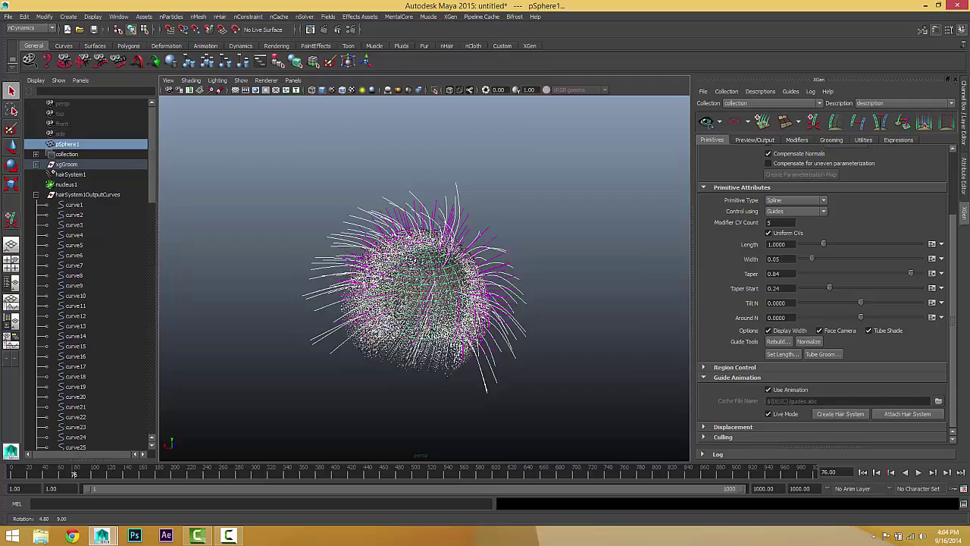
left_click(66, 205)
scroll(114, 241, "down", 20)
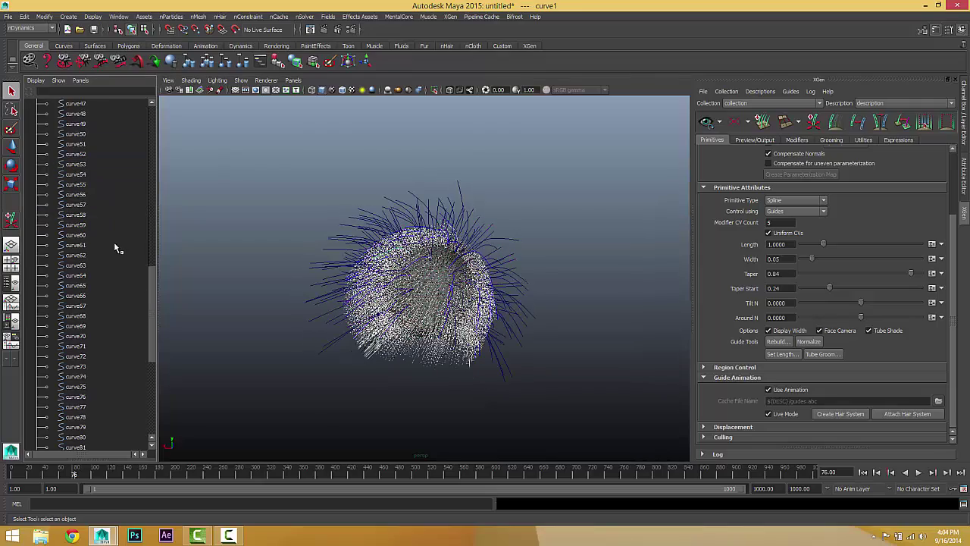
left_click(74, 407, "shift")
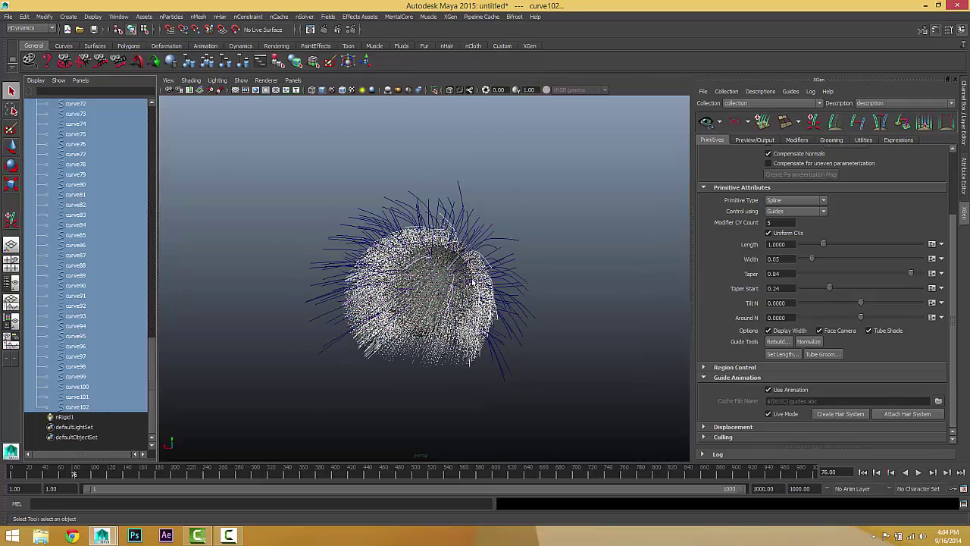
- Examine how the selected output curves run through the hair from several angles and distances
scroll(438, 290, "up", 5)
left_click_drag(438, 290, 482, 262, "alt")
left_click_drag(427, 249, 599, 193, "alt")
left_click_drag(515, 250, 417, 265, "alt")
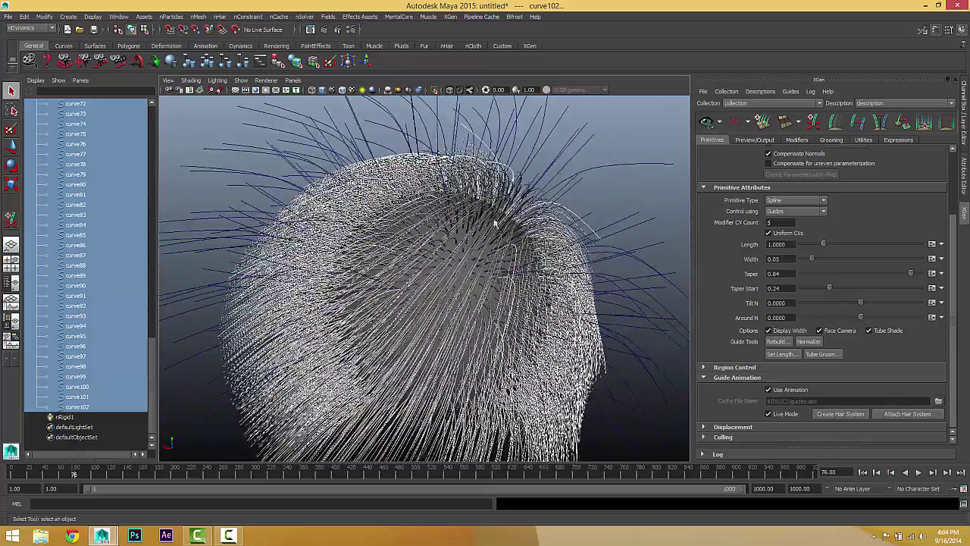
left_click_drag(457, 228, 436, 192, "alt")
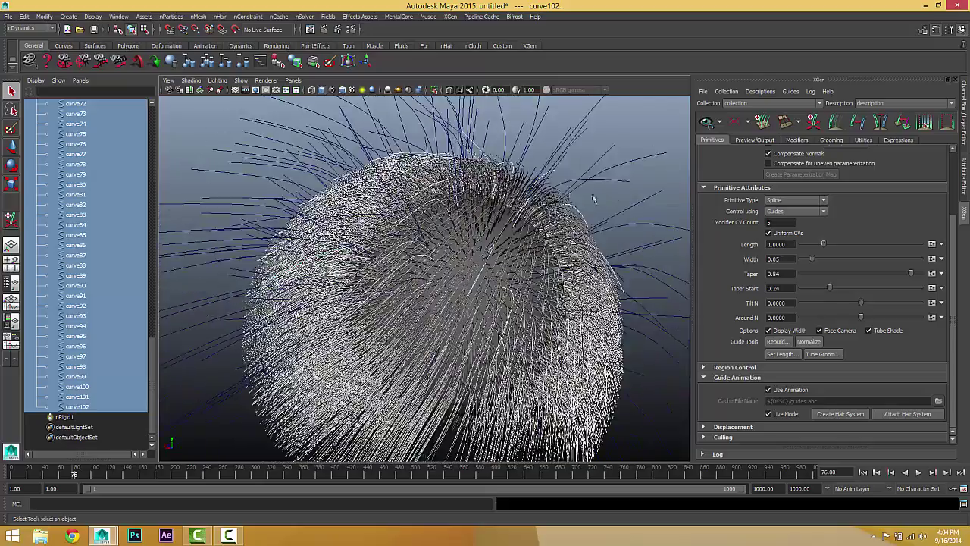
left_click_drag(567, 202, 473, 226, "alt")
scroll(505, 216, "down", 5)
right_click_drag(472, 225, 532, 240, "alt")
left_click_drag(532, 240, 520, 219, "alt")
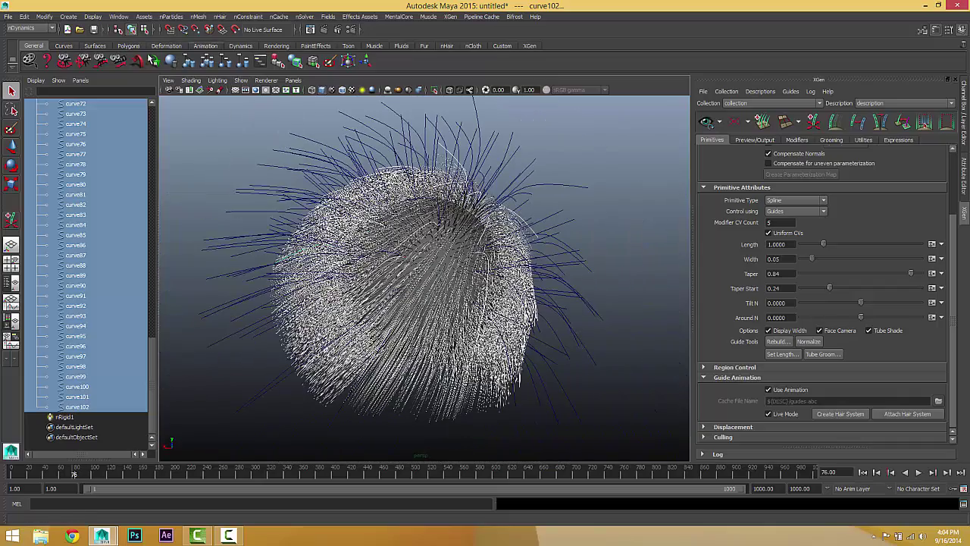
- Switch to the Surfaces menu set and reverse the direction of the selected output curves
left_click(30, 28)
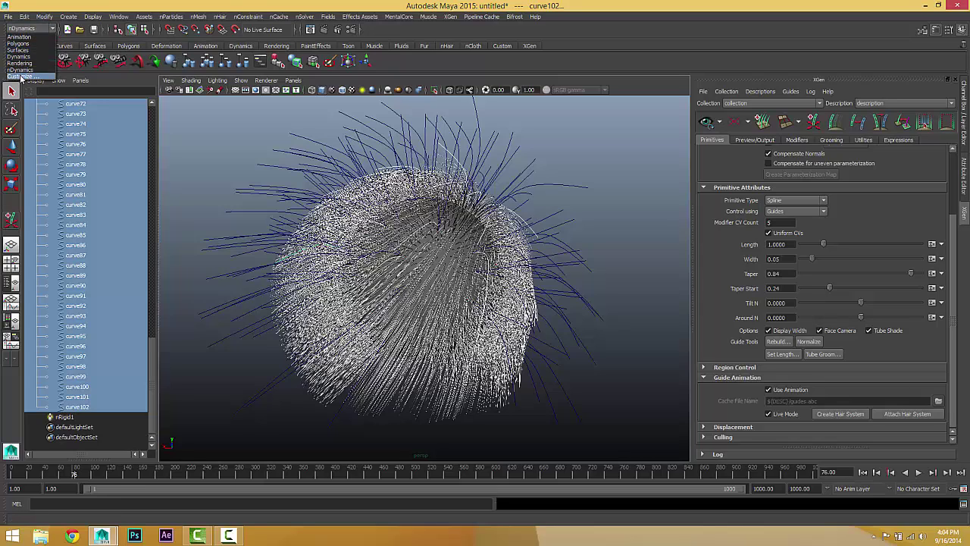
left_click(19, 50)
left_click(186, 19)
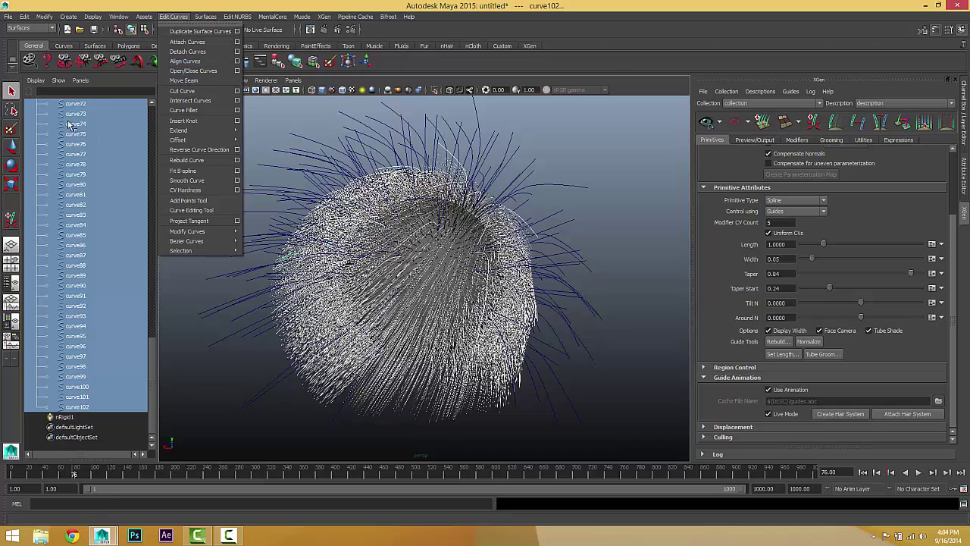
left_click(195, 150)
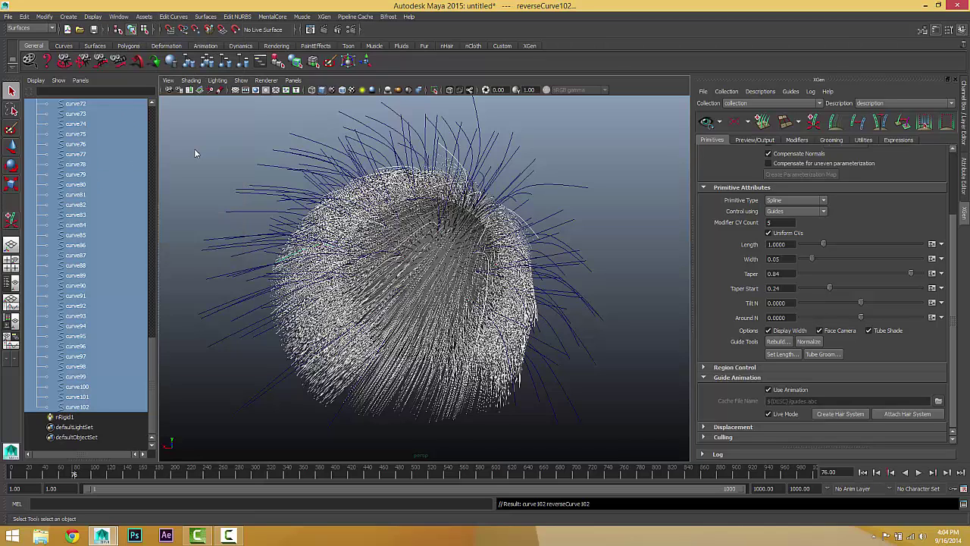
- Play the hair with the reversed curves from the start, stop at frame 60, and return to frame 1
left_click(862, 472)
left_click(918, 472)
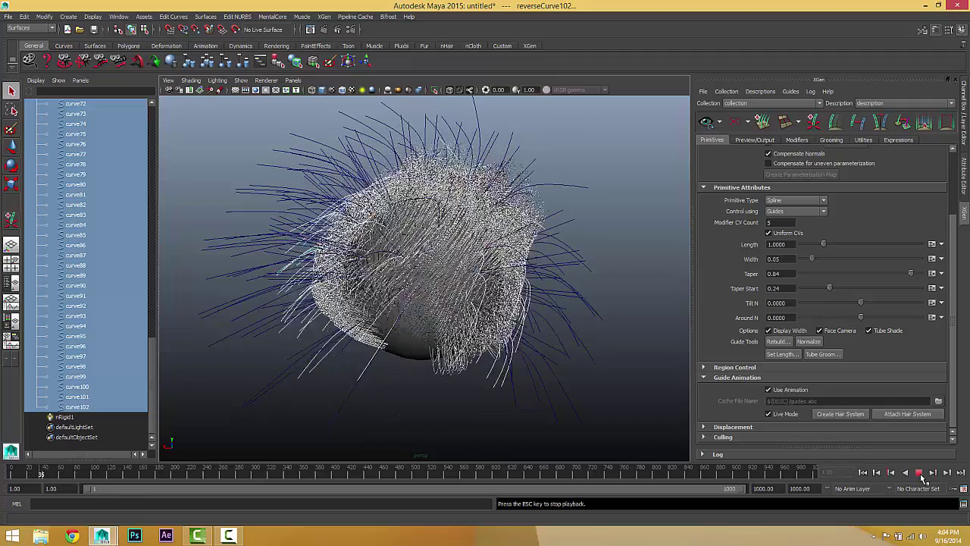
left_click(919, 472)
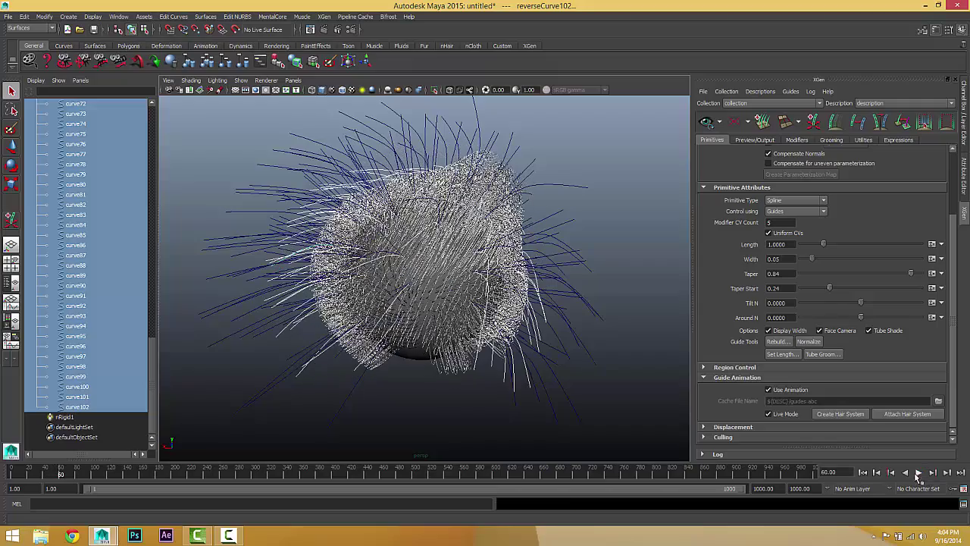
left_click(863, 472)
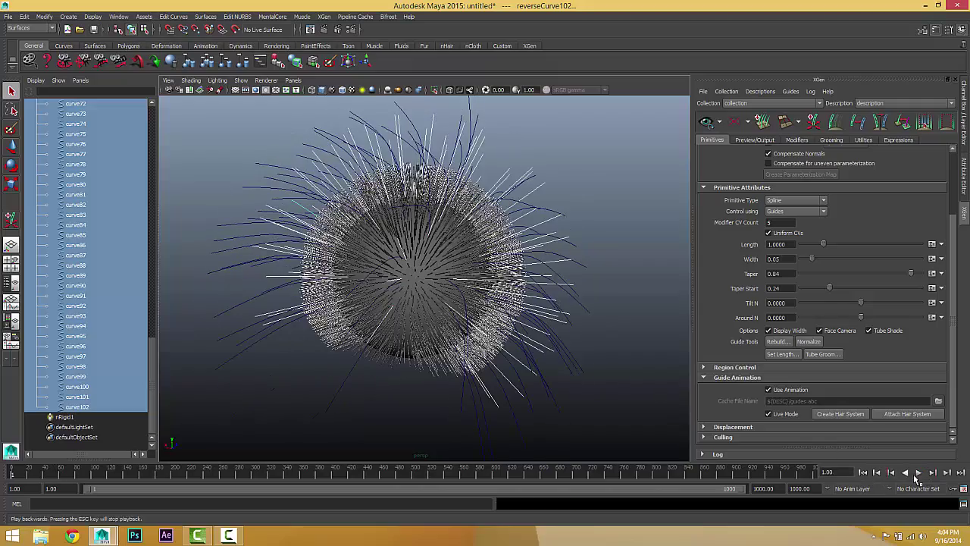
- Replay the hair simulation from frame 1, stop it at frame 52, and inspect the hair's shape on the sphere
left_click(919, 472)
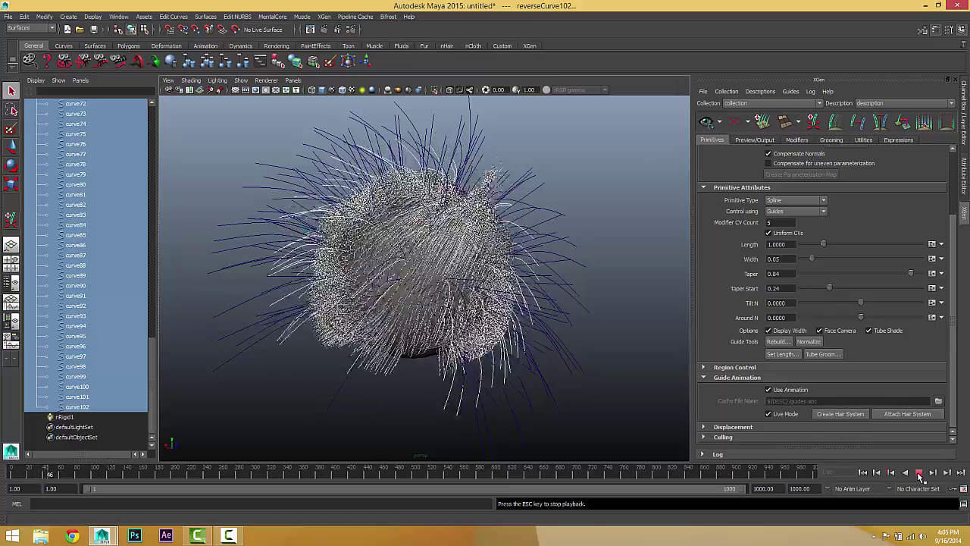
left_click(918, 472)
left_click_drag(588, 366, 503, 356, "alt")
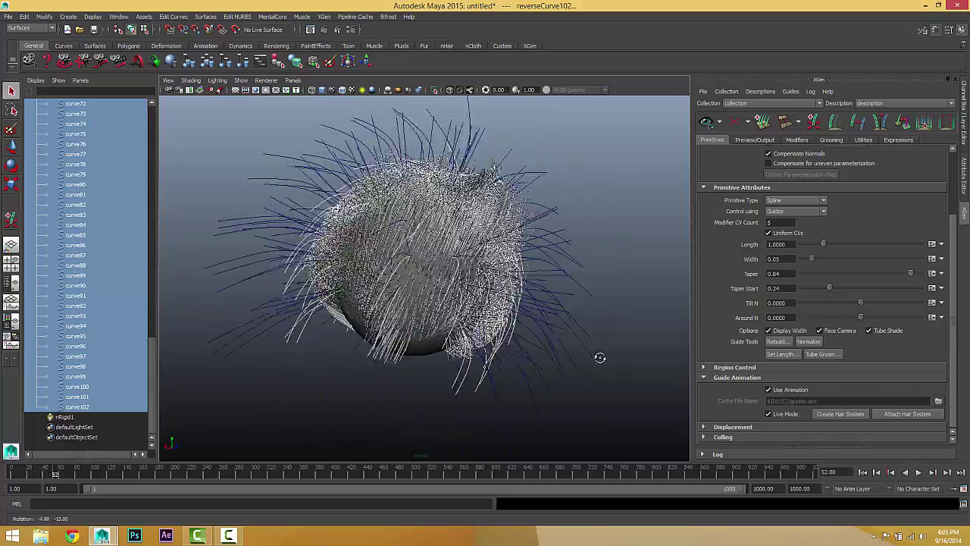
scroll(541, 351, "up", 3)
left_click_drag(572, 349, 603, 355, "alt")
- Select only curve80 and examine how the simulated hair lies over the sphere from the side, from below and up close
left_click(76, 184)
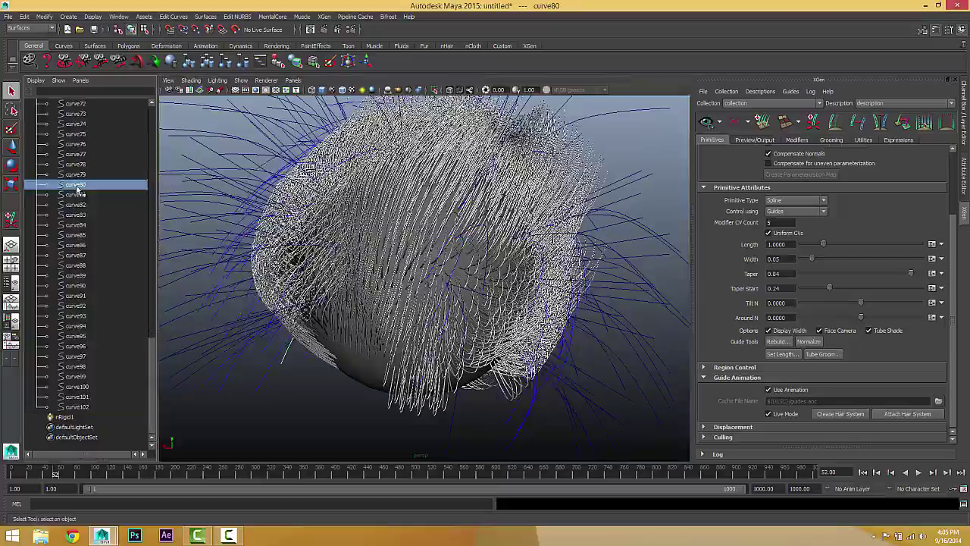
left_click_drag(326, 258, 434, 249, "alt")
left_click_drag(504, 289, 441, 219, "alt")
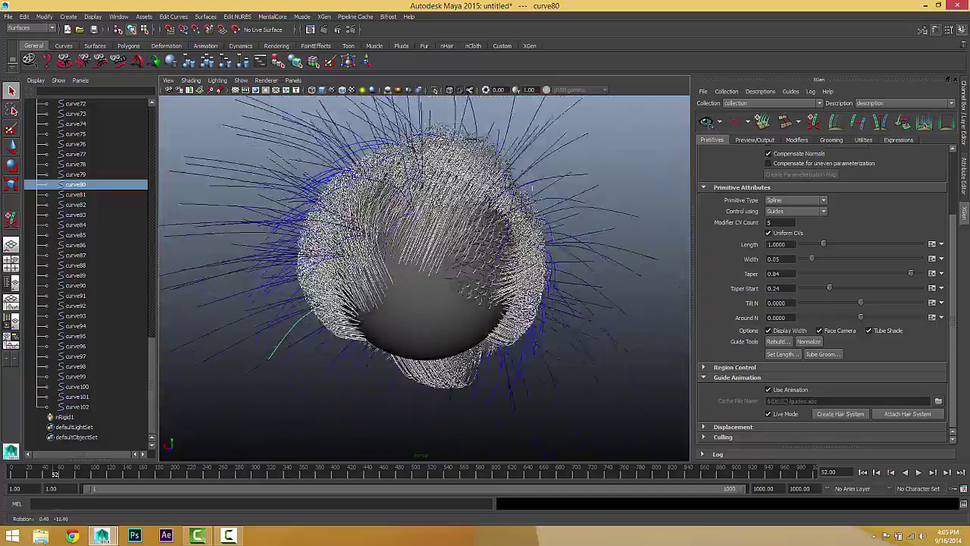
scroll(455, 261, "up", 3)
left_click_drag(456, 261, 453, 248, "alt")
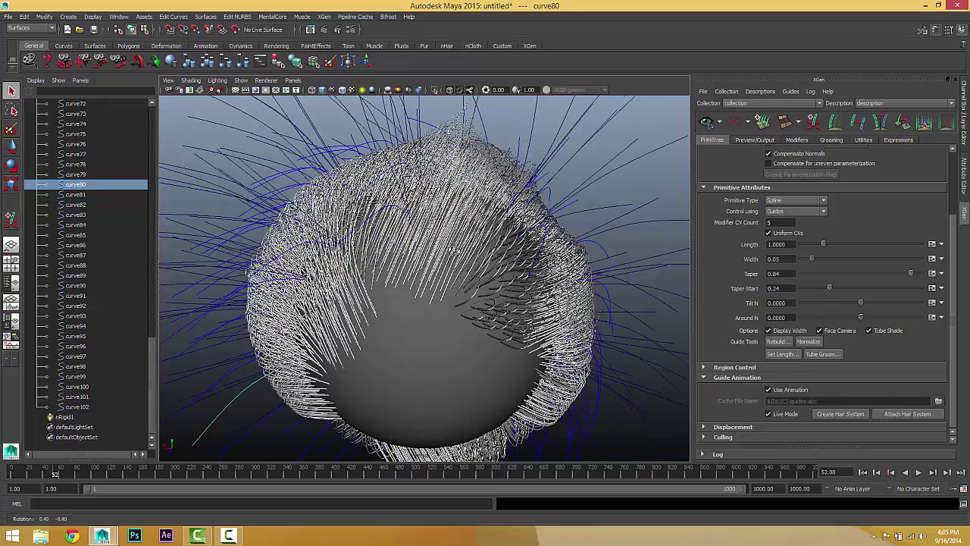
left_click_drag(536, 334, 432, 303, "alt")
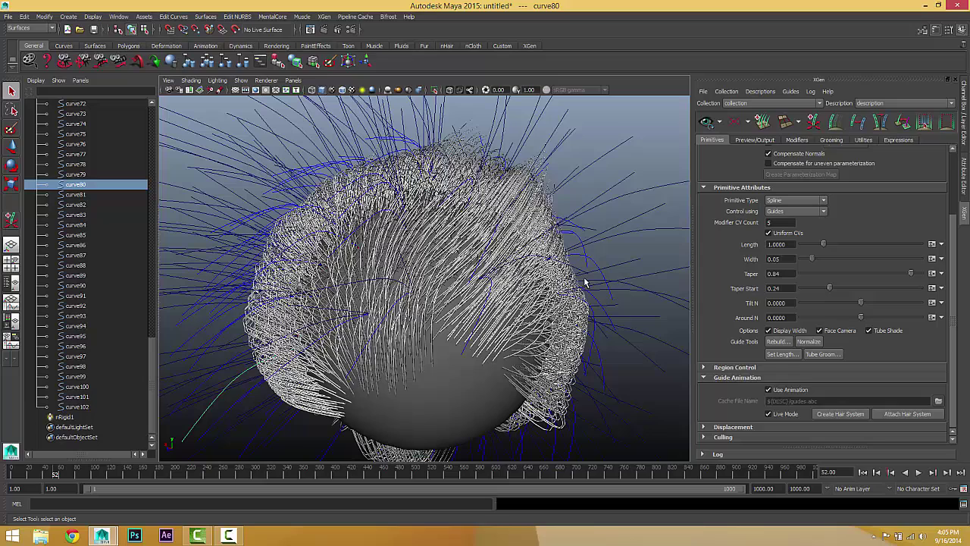